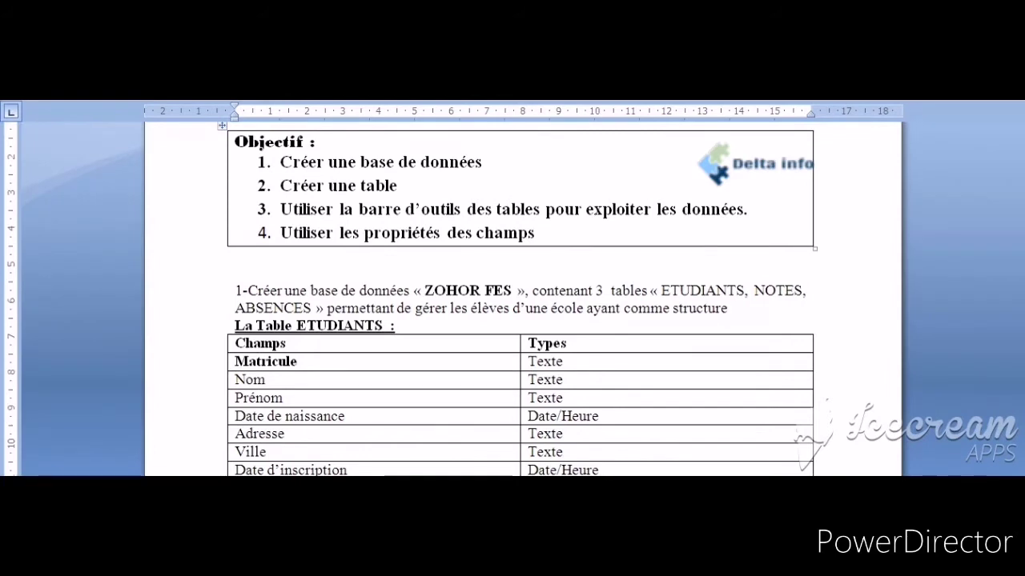
{"action": "scroll", "coordinate": [520, 320], "scroll_direction": "down", "scroll_amount": 3}
{"action": "left_click_drag", "start_coordinate": [518, 188], "coordinate": [284, 189]}
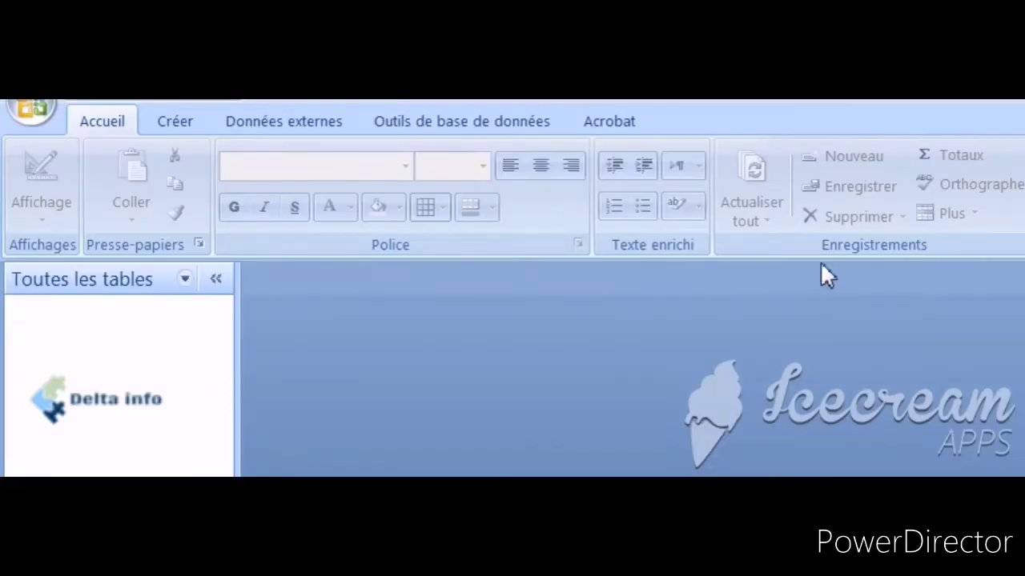
Create a new table in the database and save it under the name Etudiant
{"action": "left_click", "coordinate": [191, 124]}
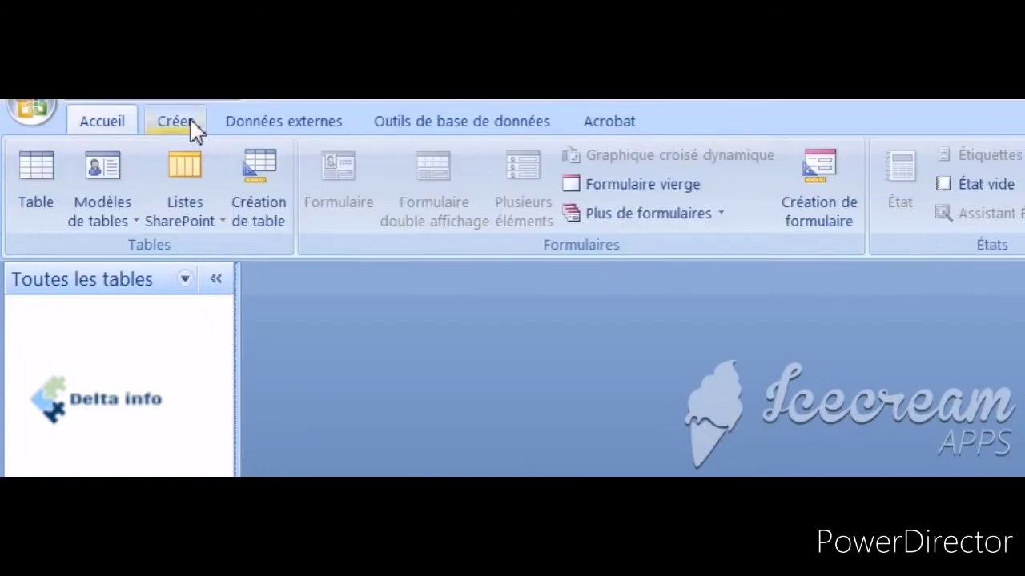
{"action": "left_click", "coordinate": [38, 168]}
{"action": "right_click", "coordinate": [328, 286]}
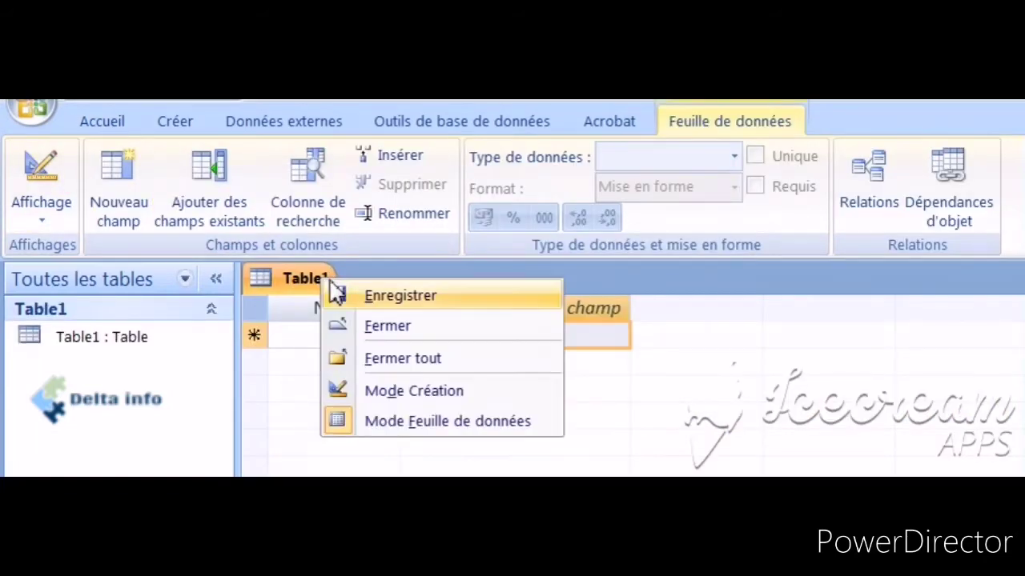
{"action": "left_click", "coordinate": [349, 302]}
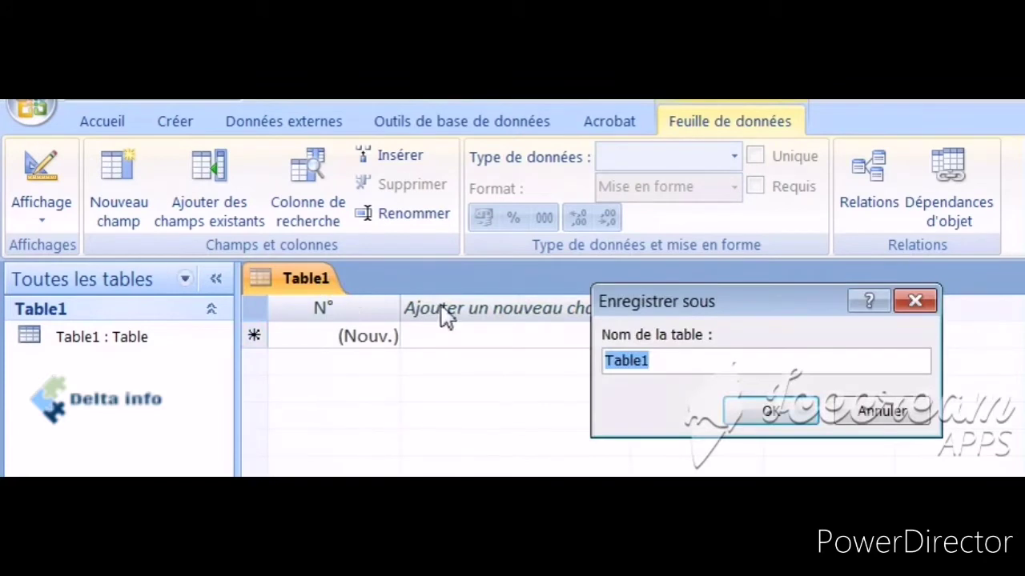
{"action": "type", "text": "Et"}
{"action": "type", "text": "udin"}
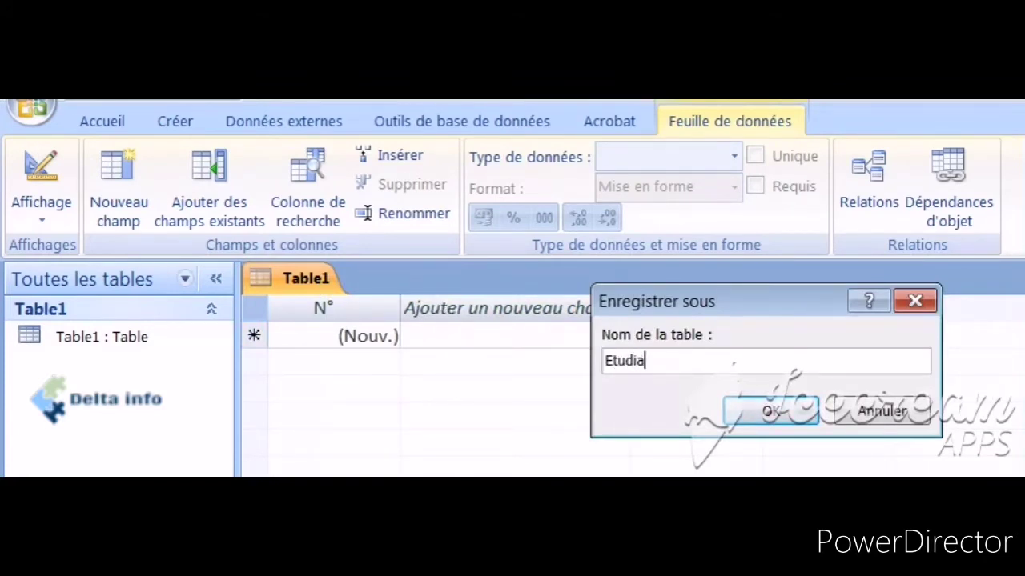
{"action": "type", "text": "nt"}
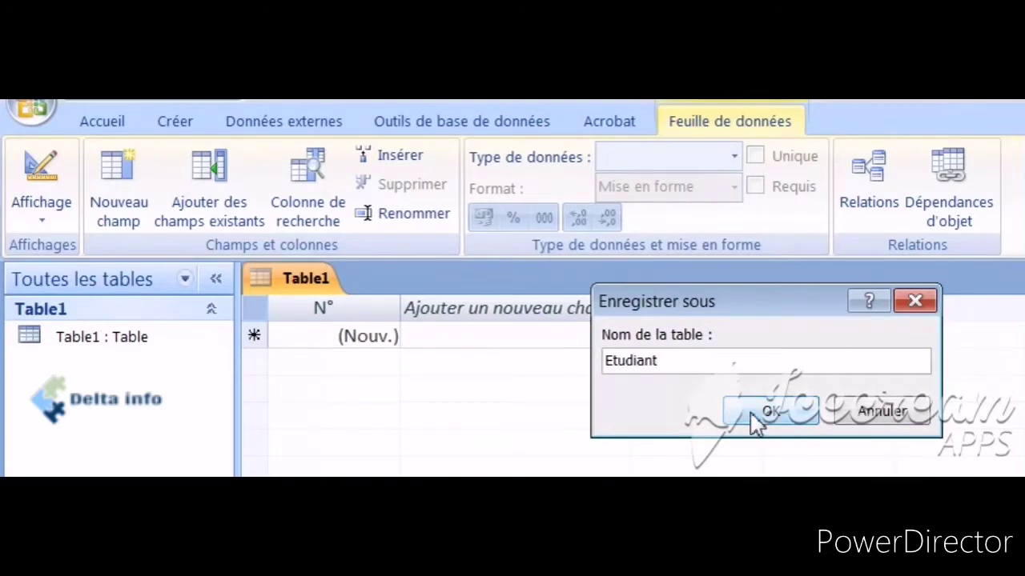
{"action": "left_click", "coordinate": [756, 421]}
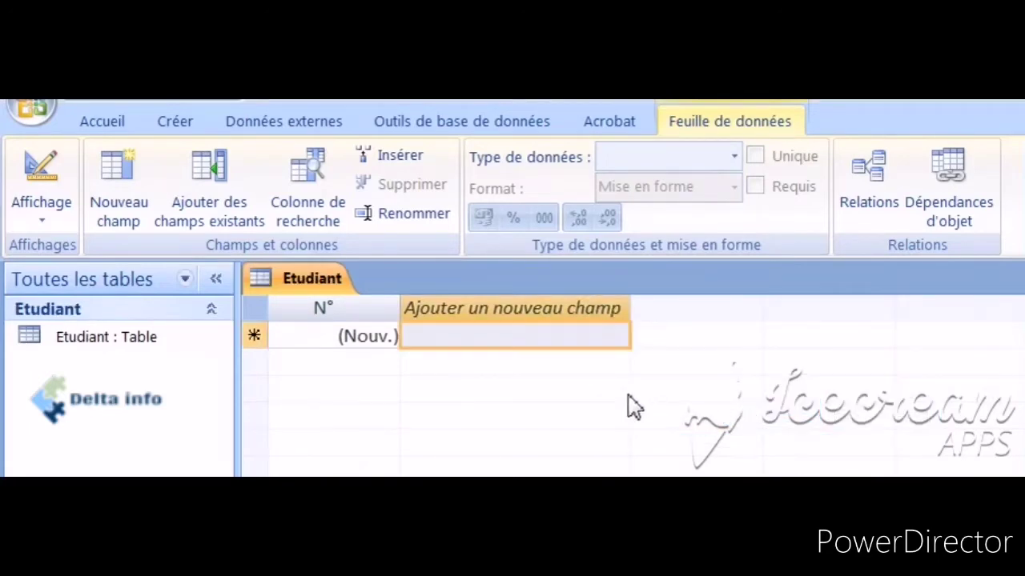
Close the Etudiant datasheet and reopen the table in design view
{"action": "right_click", "coordinate": [336, 292]}
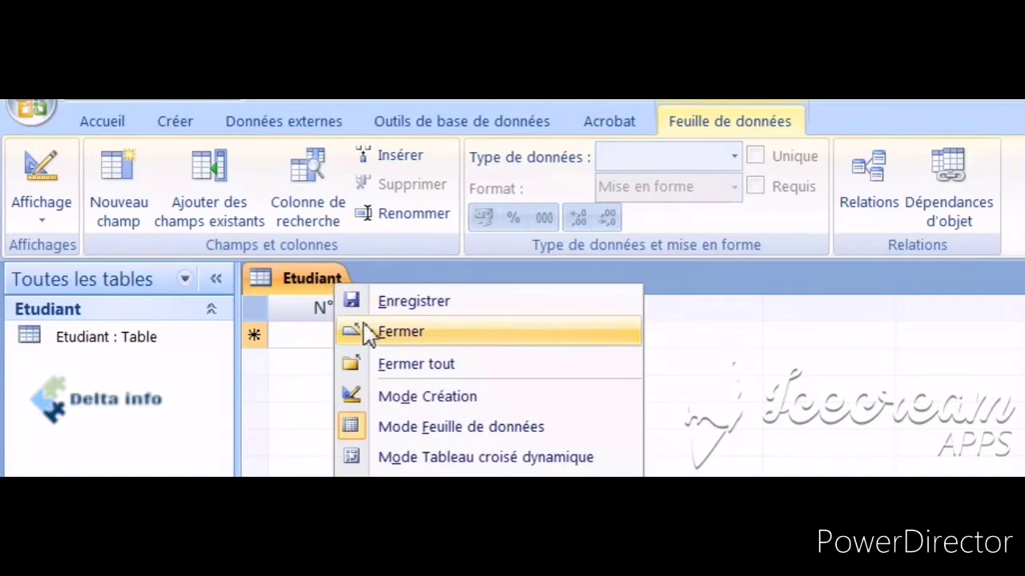
{"action": "left_click", "coordinate": [356, 331]}
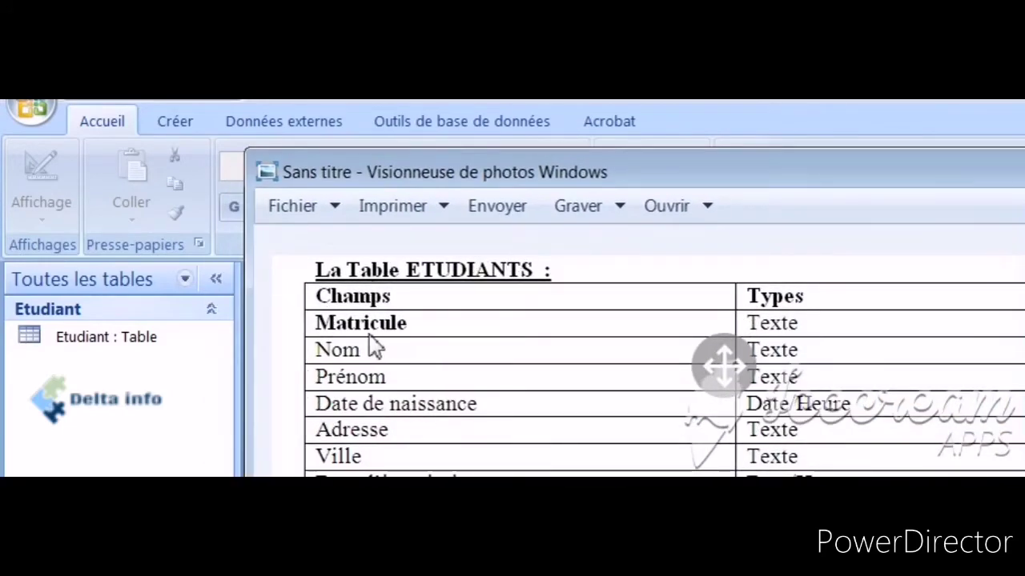
{"action": "right_click", "coordinate": [76, 348]}
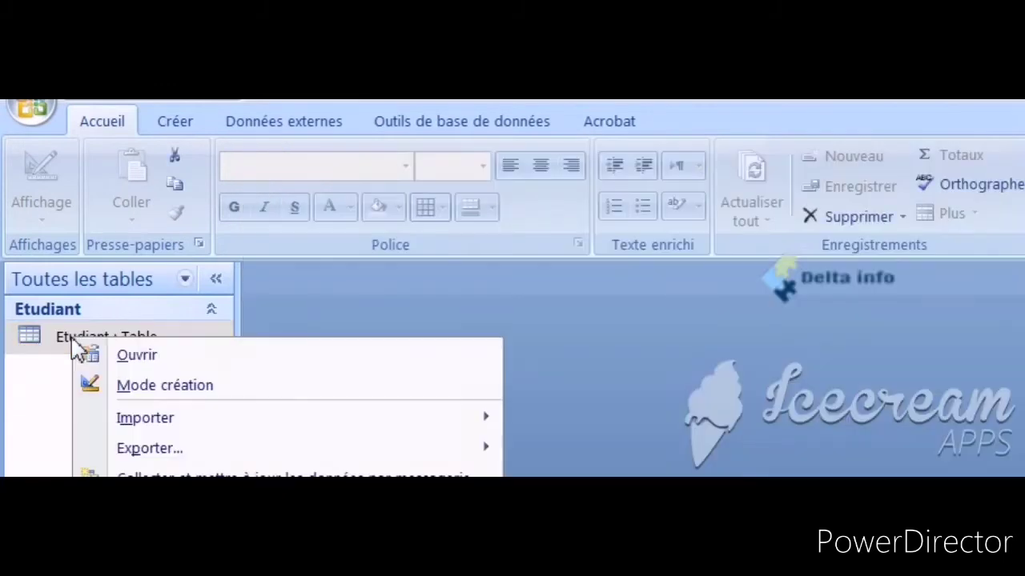
{"action": "left_click", "coordinate": [134, 393]}
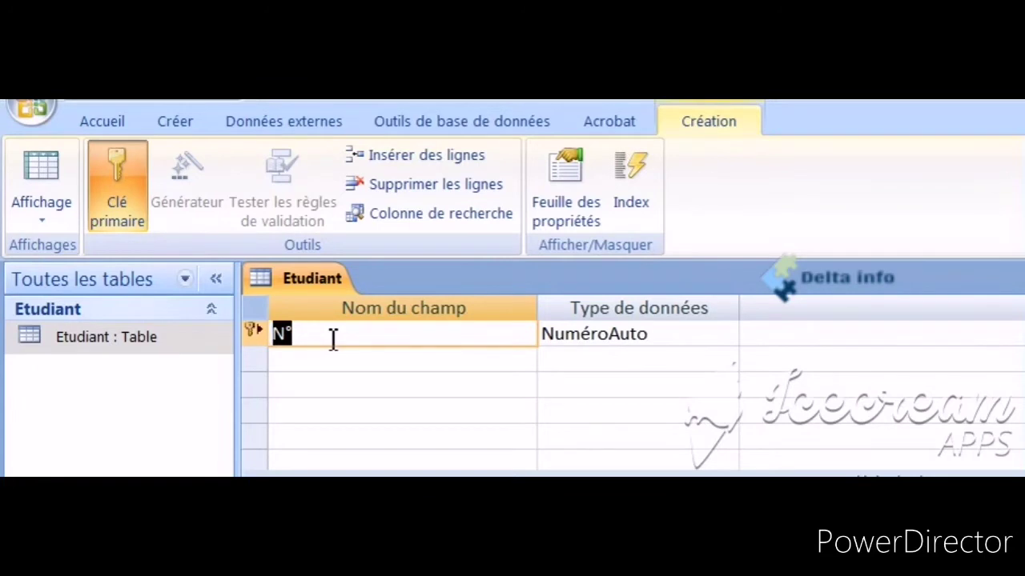
Rename the primary key field to Matricule and add the fields Nom and Prénom below it
{"action": "key", "text": "BackSpace"}
{"action": "type", "text": "Matricule"}
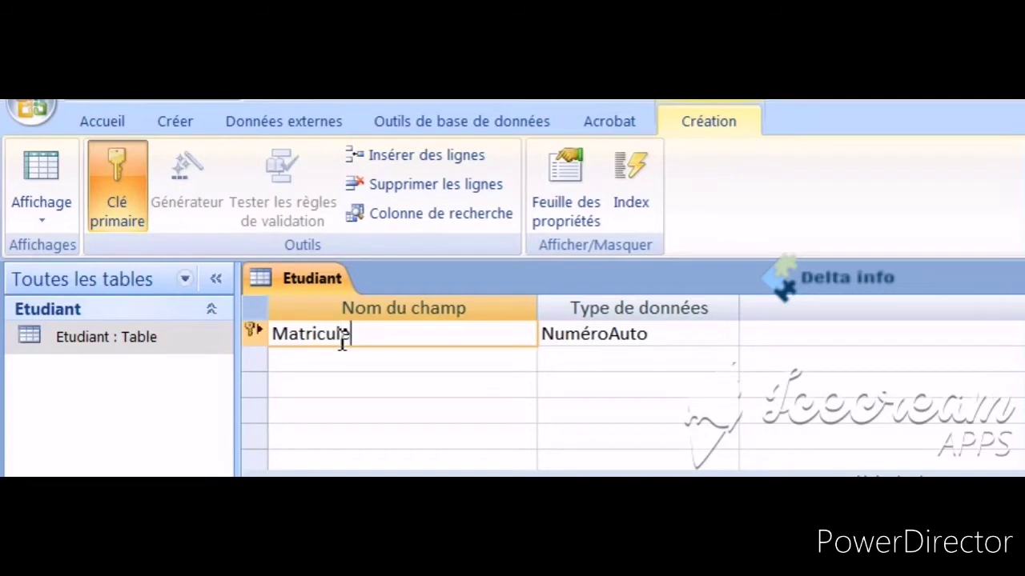
{"action": "key", "text": "Down"}
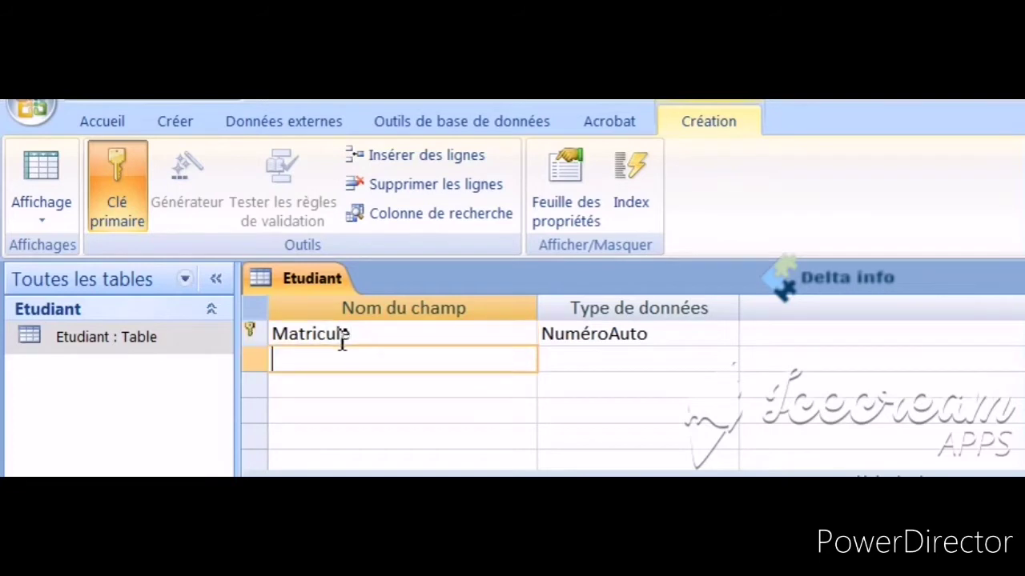
{"action": "type", "text": "Nom"}
{"action": "key", "text": "Down"}
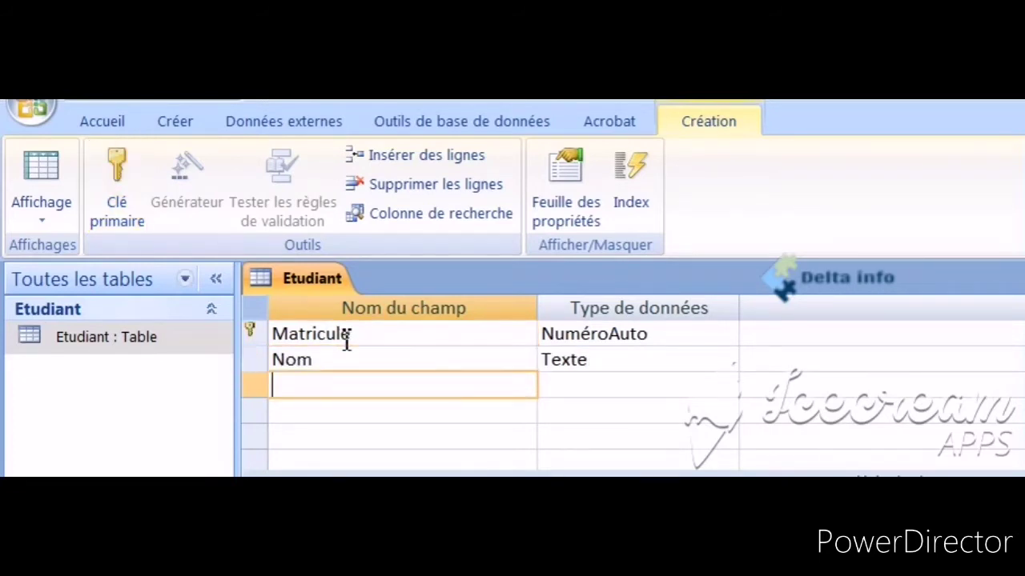
{"action": "type", "text": "Prénom"}
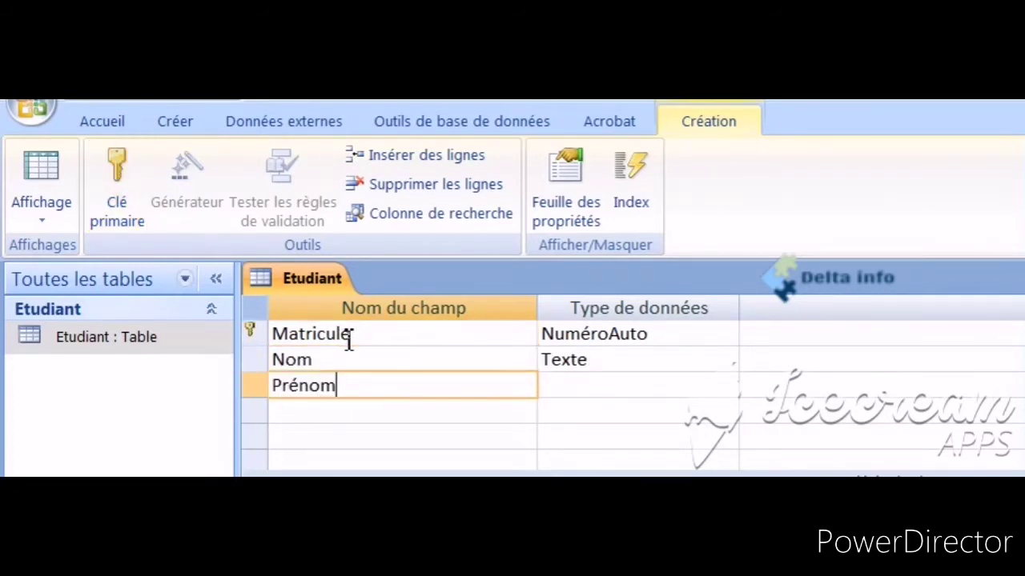
{"action": "key", "text": "Down"}
Add the fields Date de naissance, Ville and Adresse below Prénom in the Etudiant table
{"action": "type", "text": "Date d"}
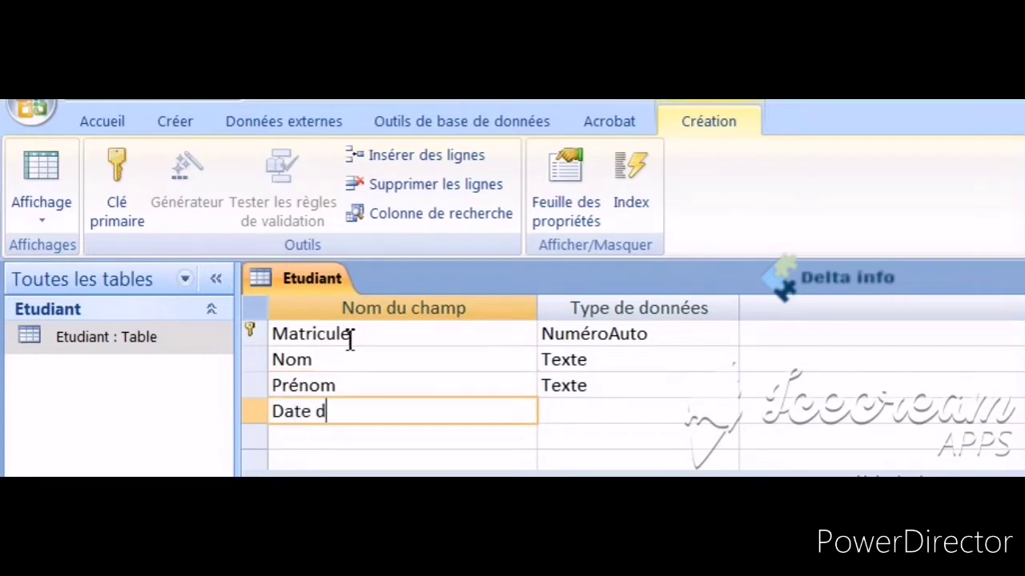
{"action": "type", "text": "e naissa"}
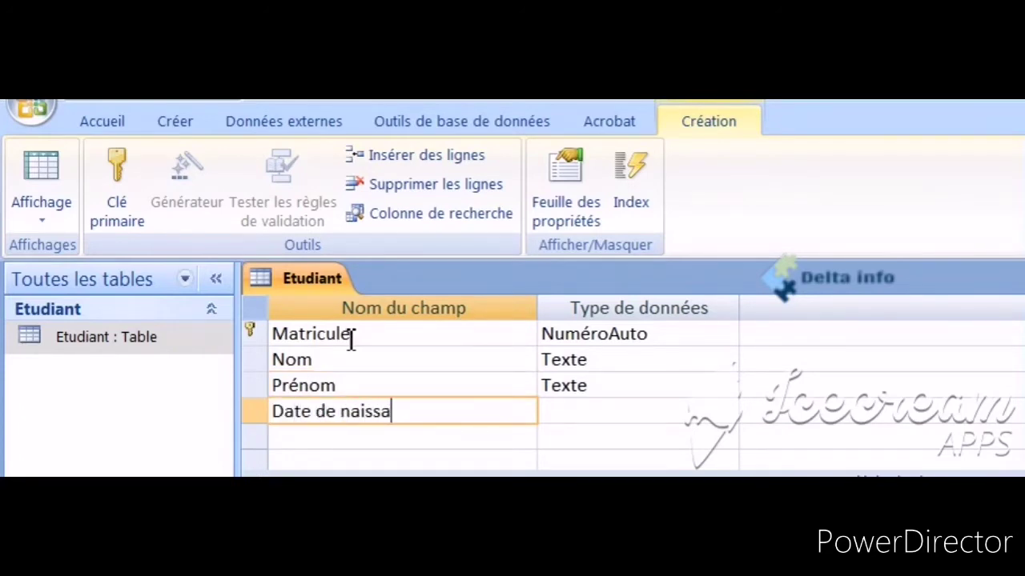
{"action": "type", "text": "nce"}
{"action": "key", "text": "Down"}
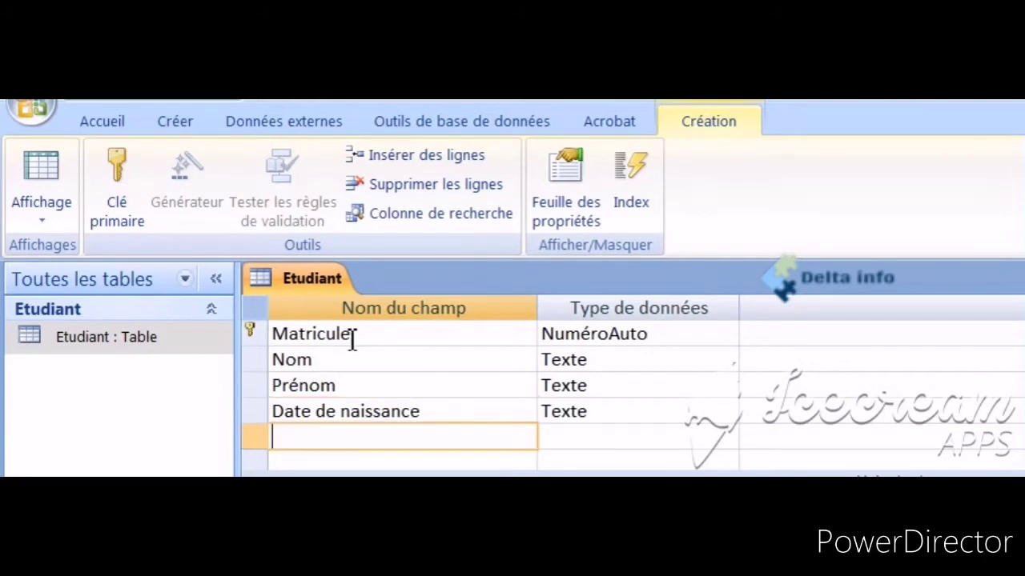
{"action": "type", "text": "Ville"}
{"action": "key", "text": "Down"}
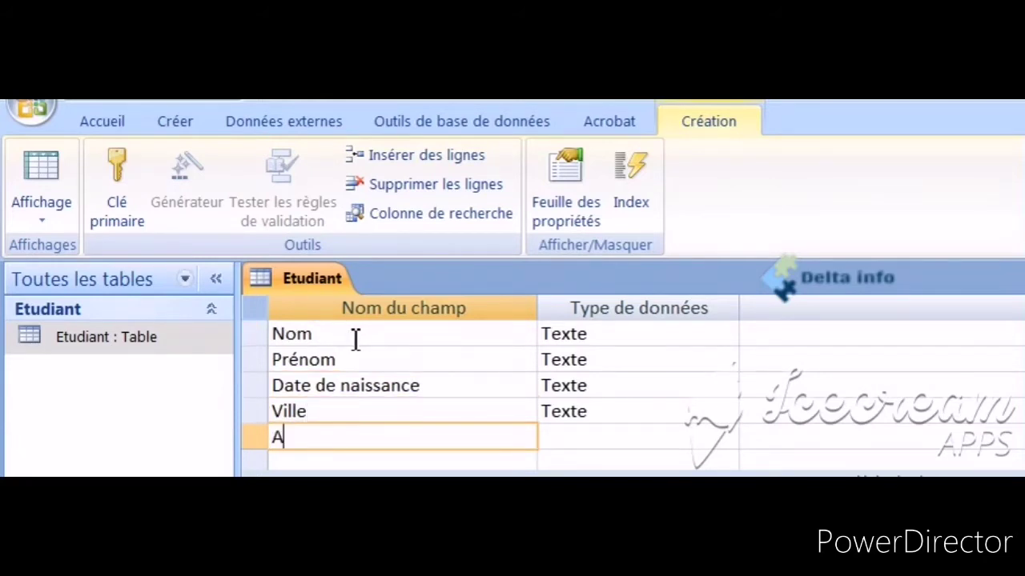
{"action": "type", "text": "Adresse"}
{"action": "key", "text": "Down"}
Add the fields Date d'inscription and Année Scolaire at the end of the Etudiant field list
{"action": "type", "text": "D"}
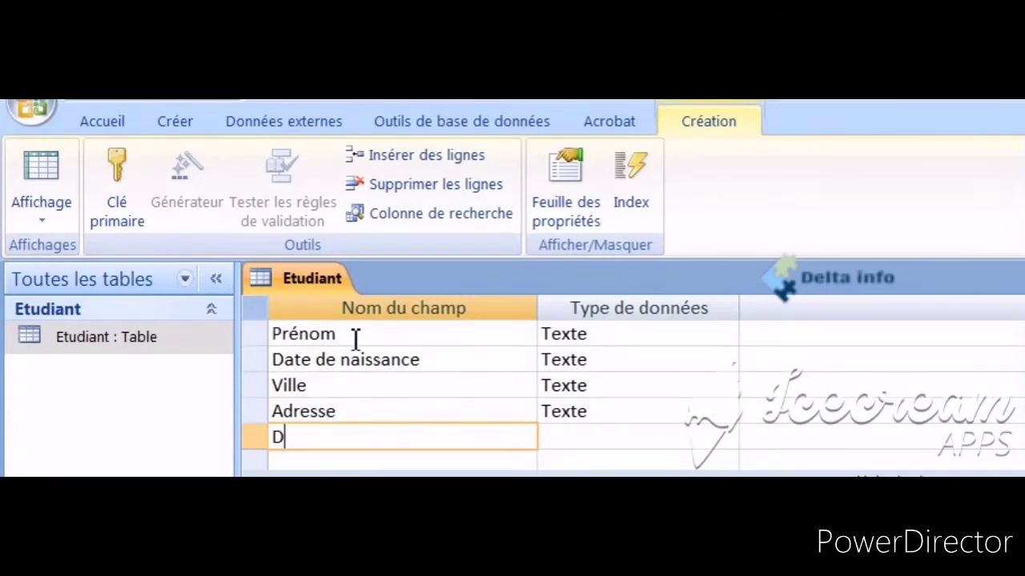
{"action": "type", "text": "ate d'inscript"}
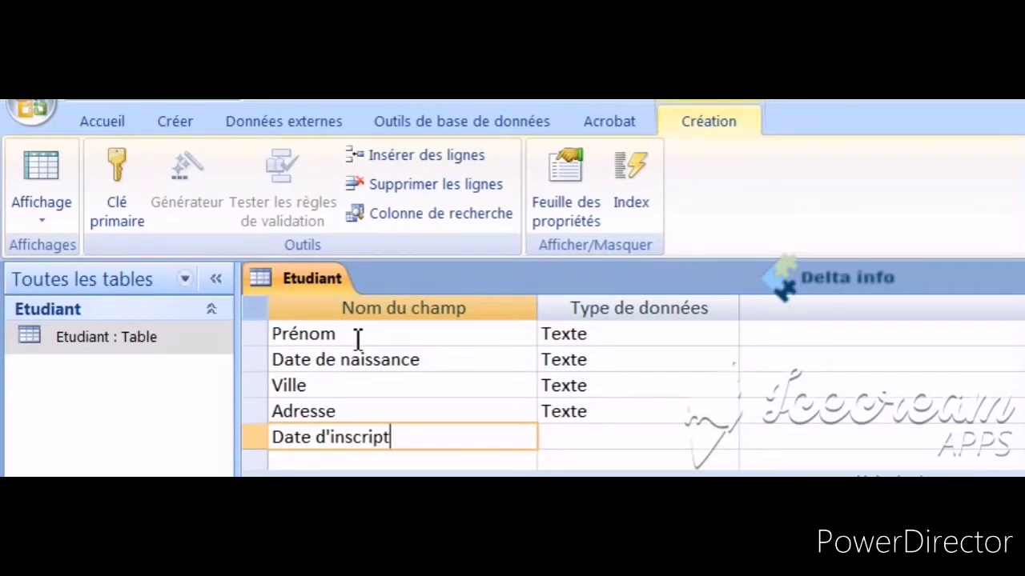
{"action": "type", "text": "ion"}
{"action": "key", "text": "Down"}
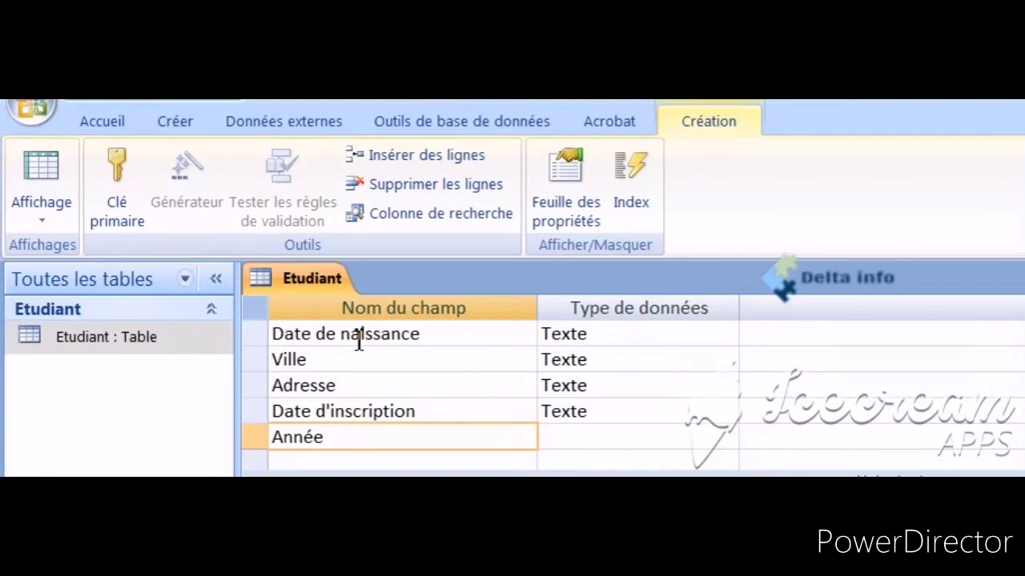
{"action": "type", "text": "Année Scolaire"}
{"action": "key", "text": "Tab"}
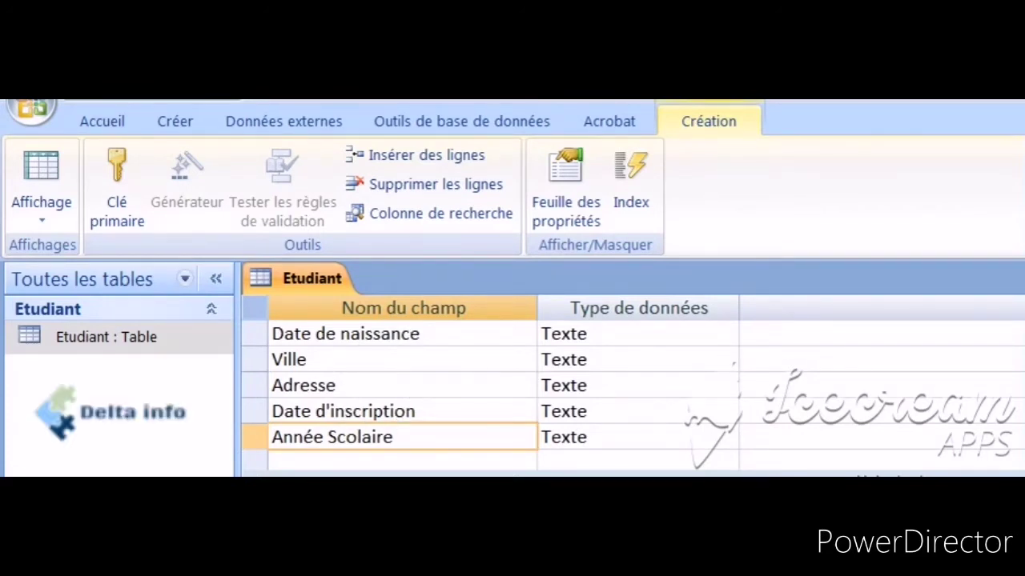
Check the field types in the reference image and set the data type of Matricule to Texte
{"action": "scroll", "coordinate": [737, 376], "scroll_direction": "up", "scroll_amount": 1}
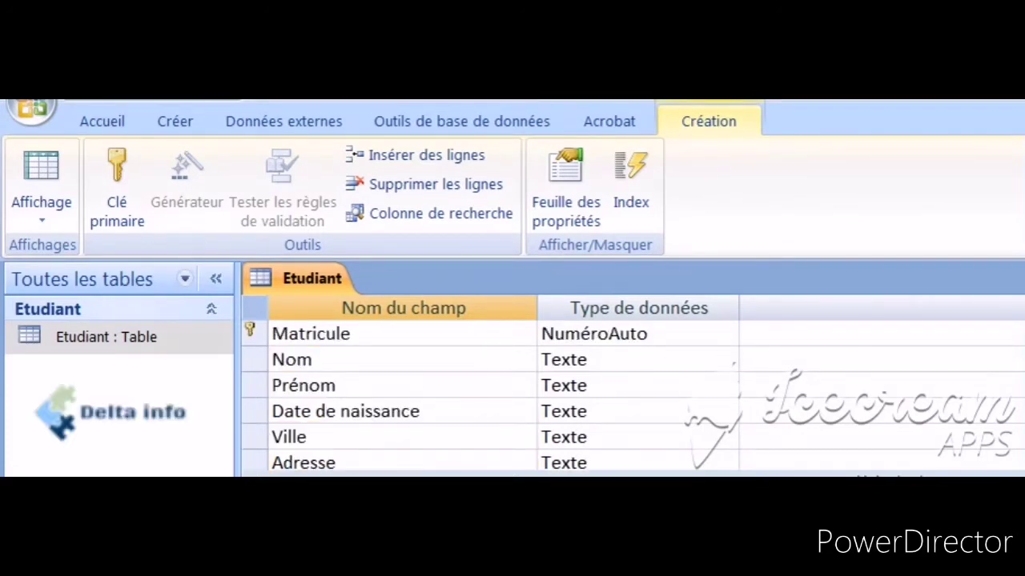
{"action": "key", "text": "alt+Tab"}
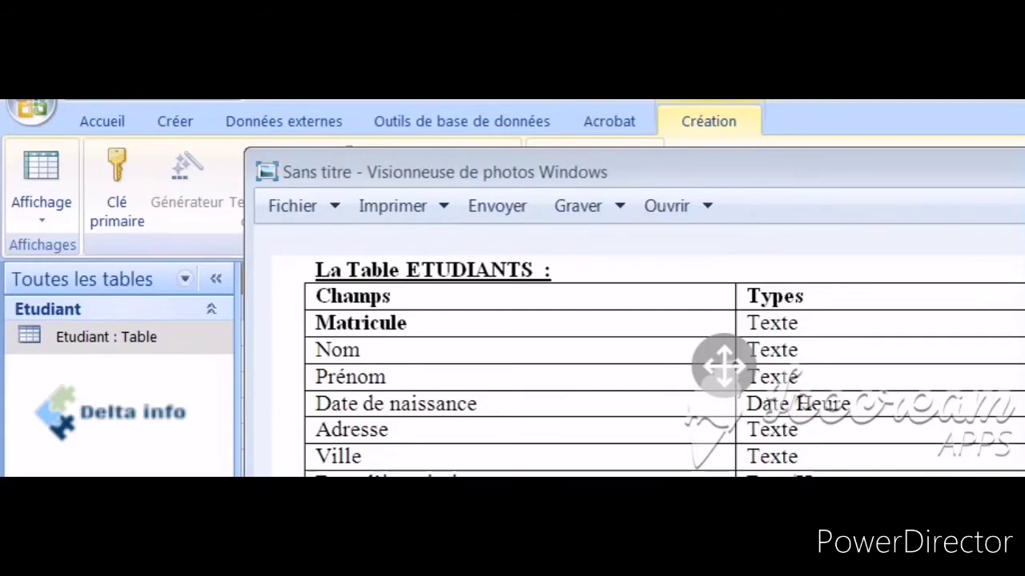
{"action": "left_click", "coordinate": [233, 400]}
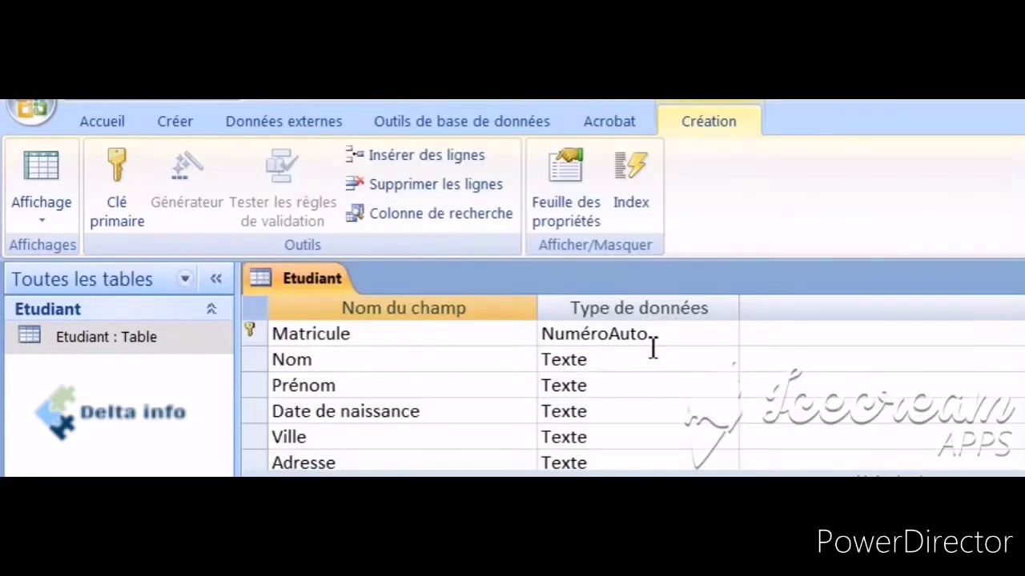
{"action": "left_click", "coordinate": [717, 341]}
{"action": "left_click", "coordinate": [725, 334]}
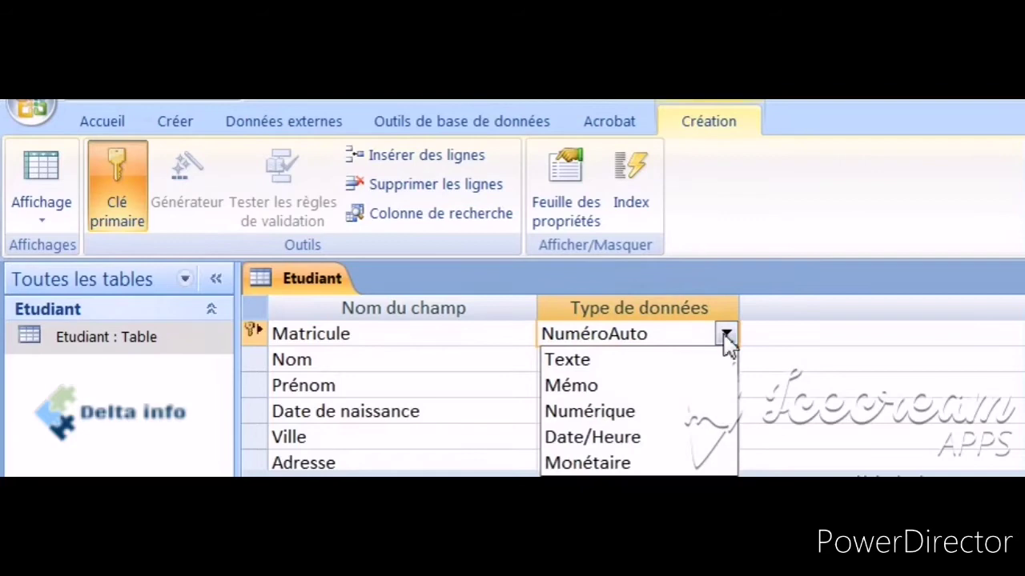
{"action": "left_click", "coordinate": [687, 370]}
Set the data type of the Date de naissance field to Date/Heure
{"action": "left_click", "coordinate": [705, 411]}
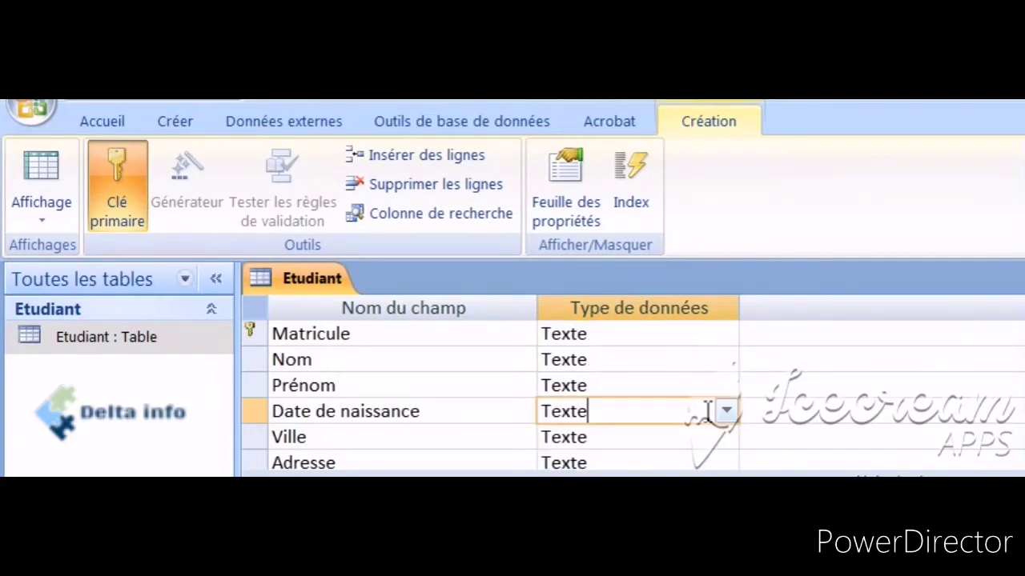
{"action": "left_click", "coordinate": [726, 411]}
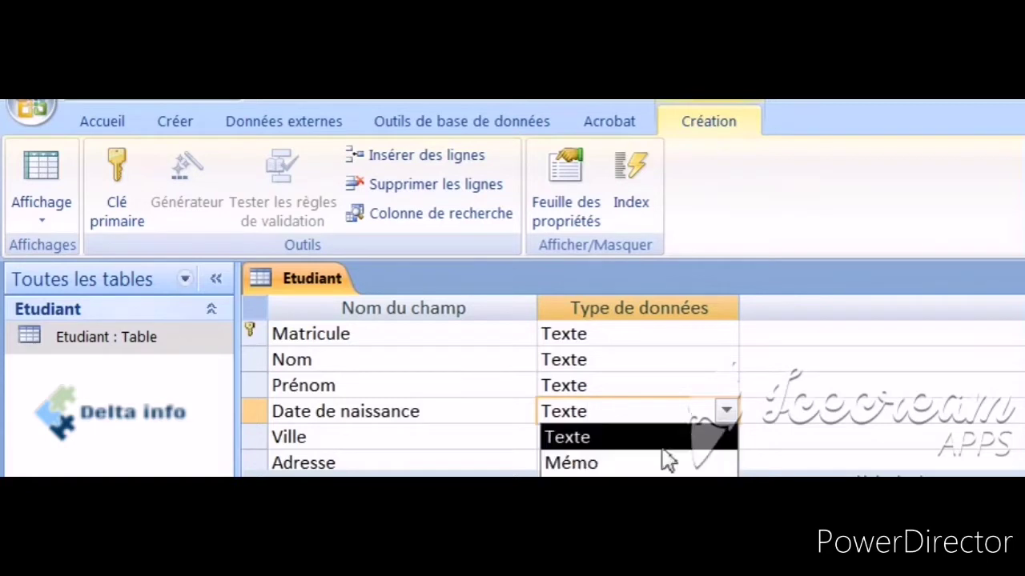
{"action": "left_click", "coordinate": [726, 411]}
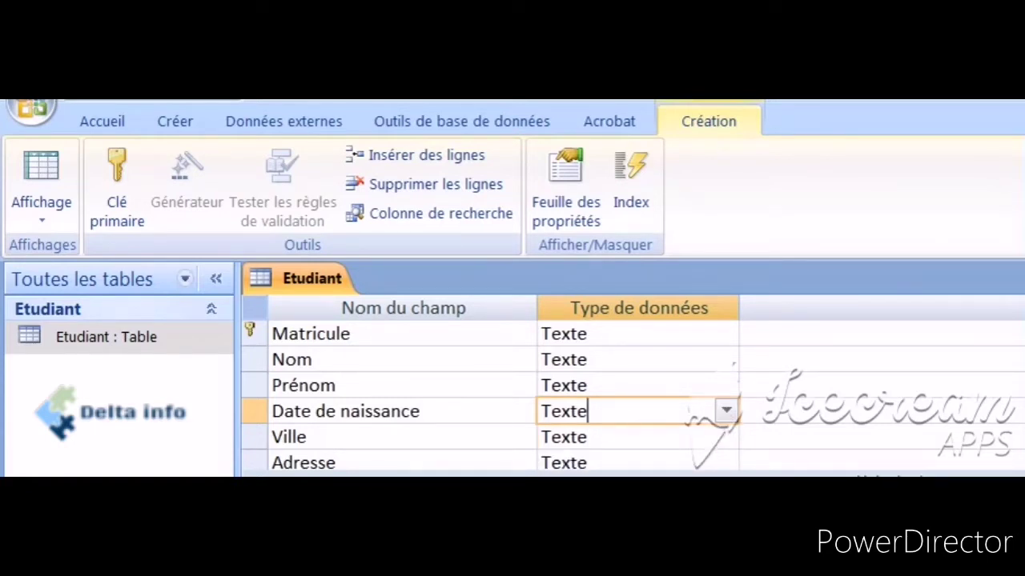
{"action": "left_click", "coordinate": [726, 411]}
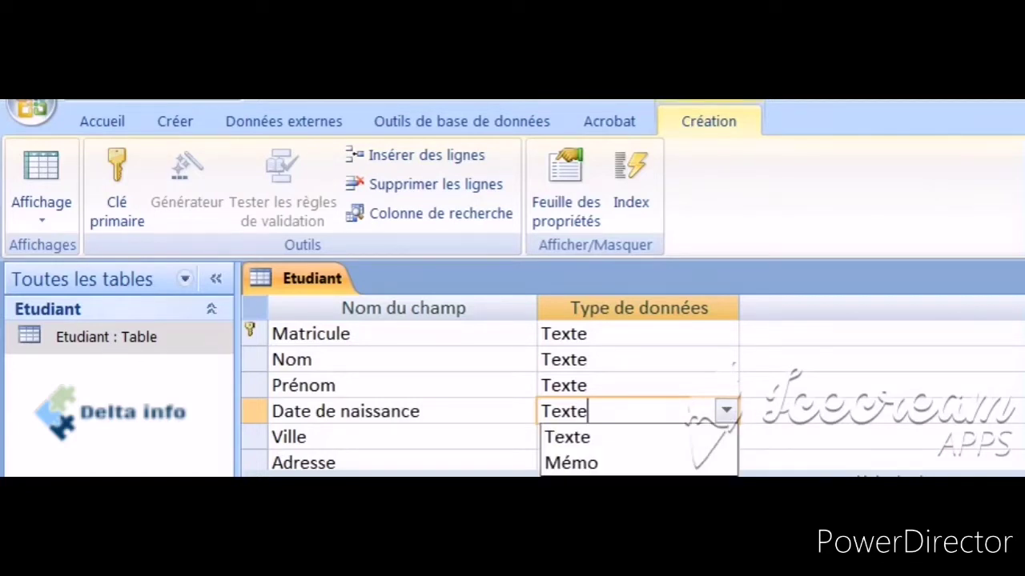
{"action": "left_click", "coordinate": [622, 514]}
Set the data type of the Date d'inscription field to Date/Heure
{"action": "left_click", "coordinate": [599, 446]}
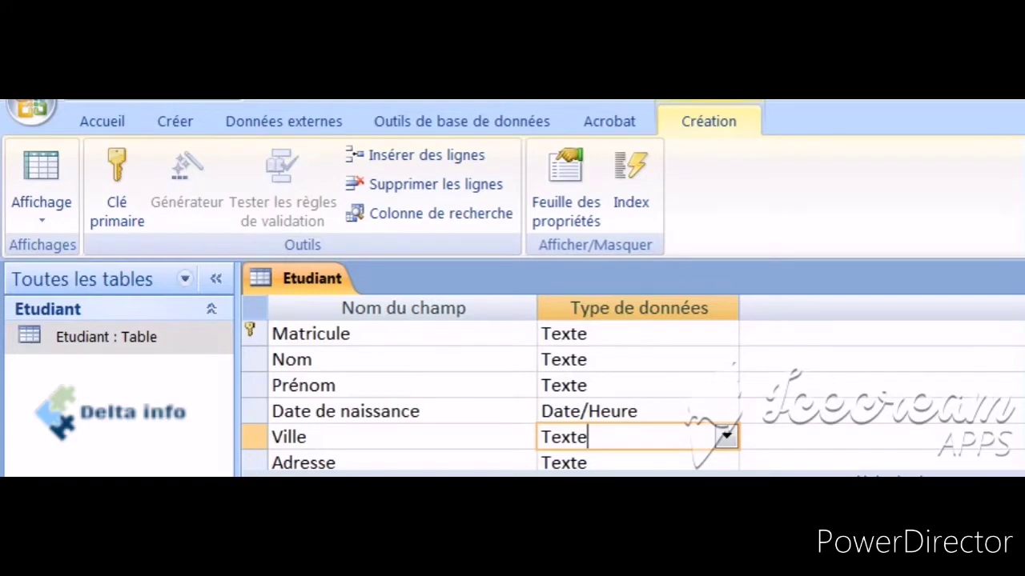
{"action": "scroll", "coordinate": [496, 384], "scroll_direction": "down", "scroll_amount": 3}
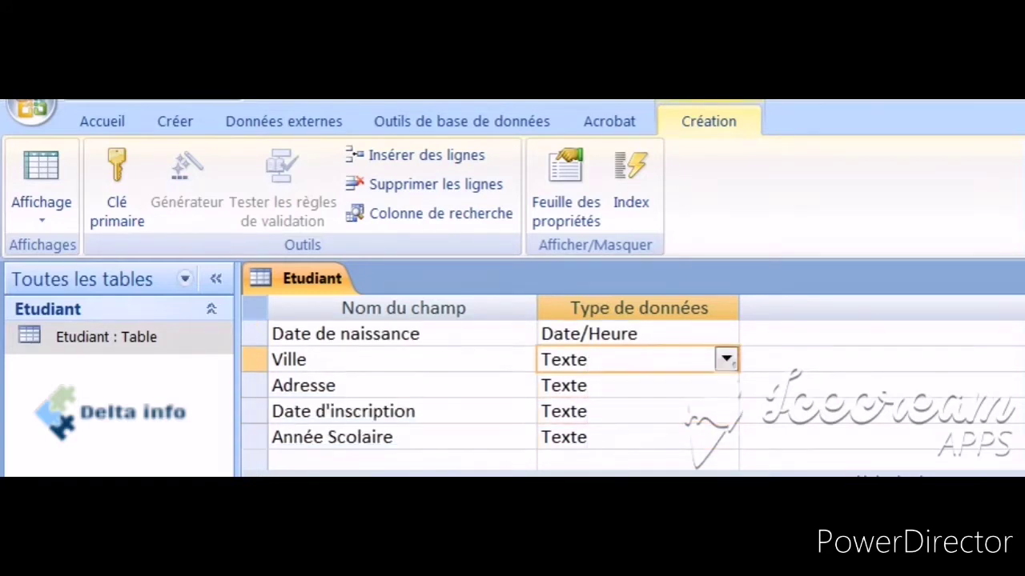
{"action": "left_click", "coordinate": [730, 411]}
{"action": "left_click", "coordinate": [725, 411]}
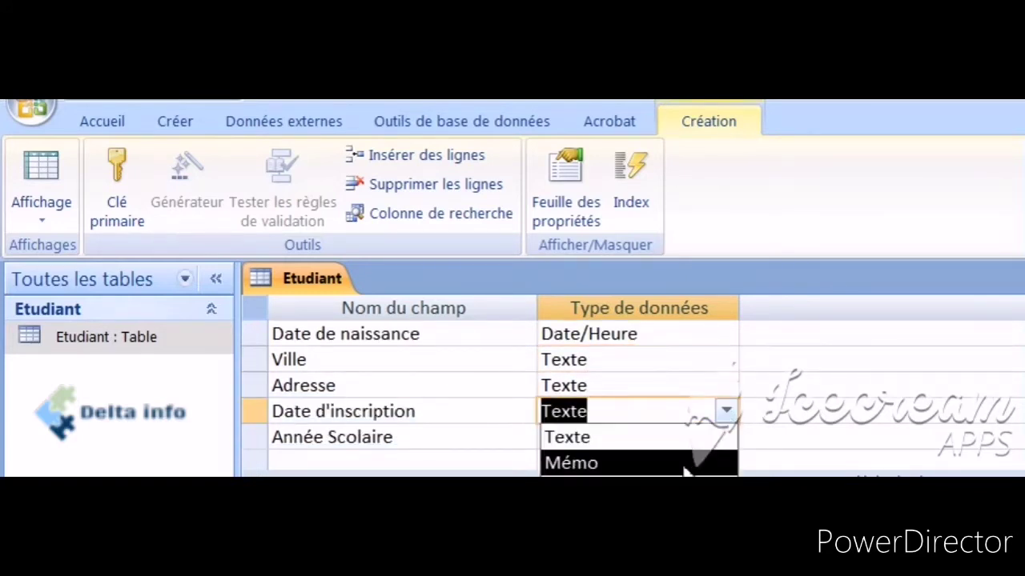
{"action": "left_click", "coordinate": [585, 514]}
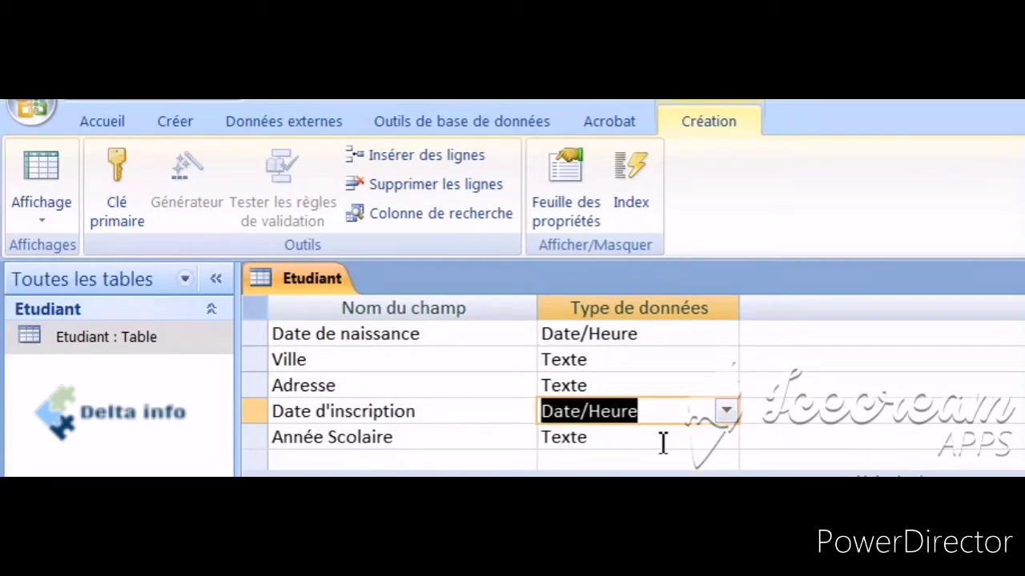
Save the design of the Etudiant table and close it
{"action": "right_click", "coordinate": [312, 282]}
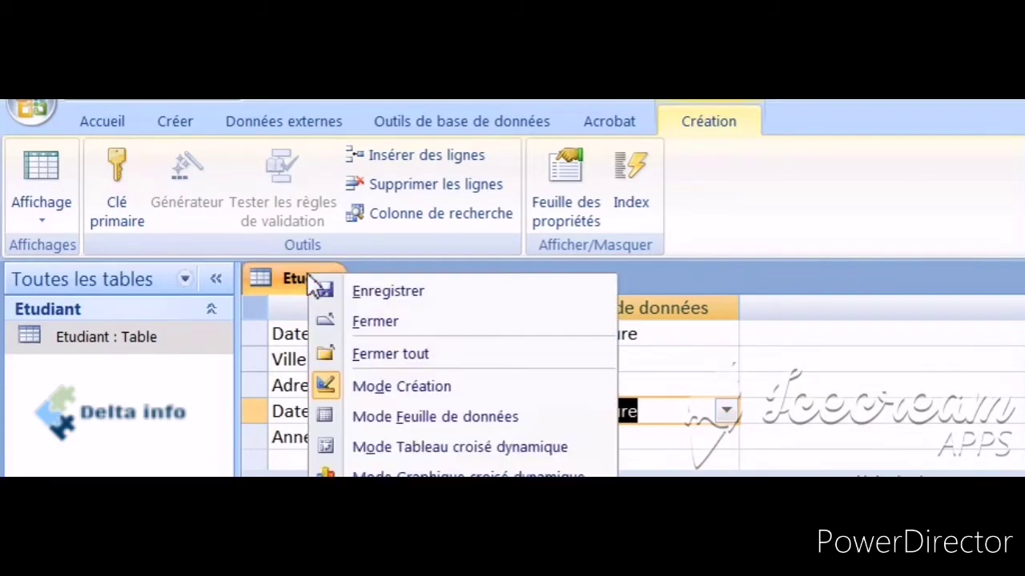
{"action": "left_click", "coordinate": [390, 296]}
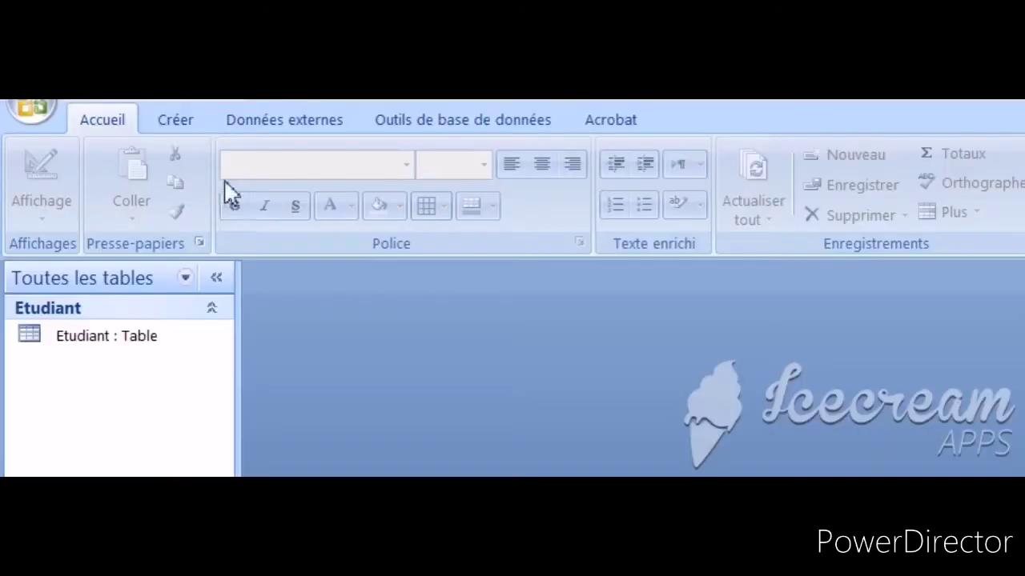
Create a new table, save it under the name Notes and close it
{"action": "left_click", "coordinate": [176, 124]}
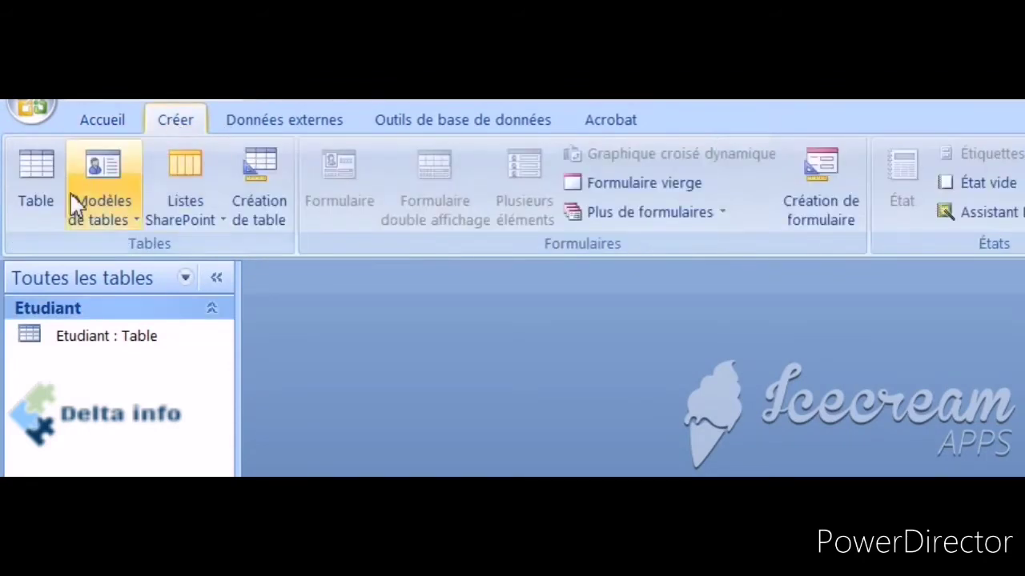
{"action": "left_click", "coordinate": [52, 196]}
{"action": "right_click", "coordinate": [293, 285]}
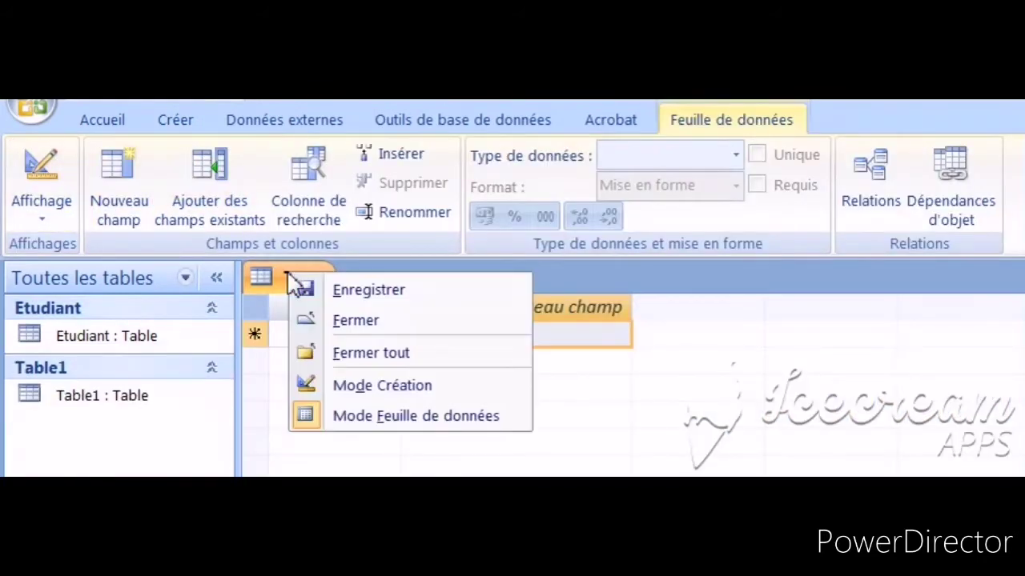
{"action": "left_click", "coordinate": [336, 289]}
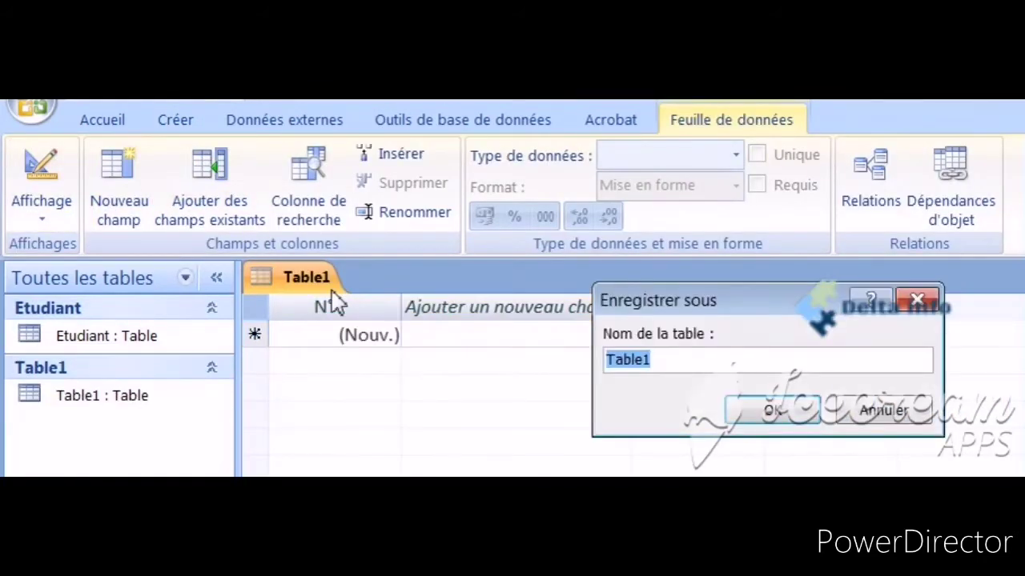
{"action": "type", "text": "Notes"}
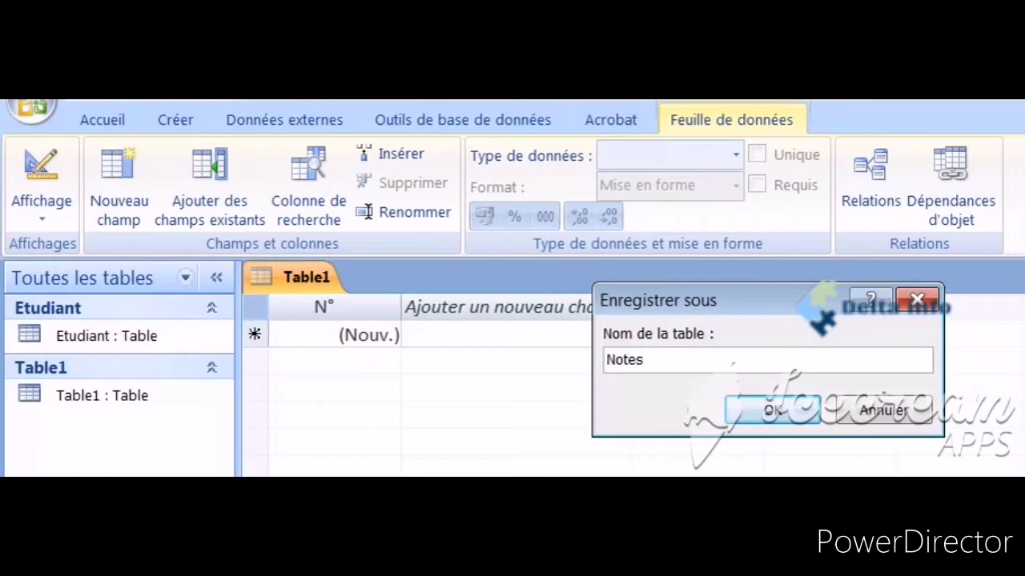
{"action": "left_click", "coordinate": [758, 413]}
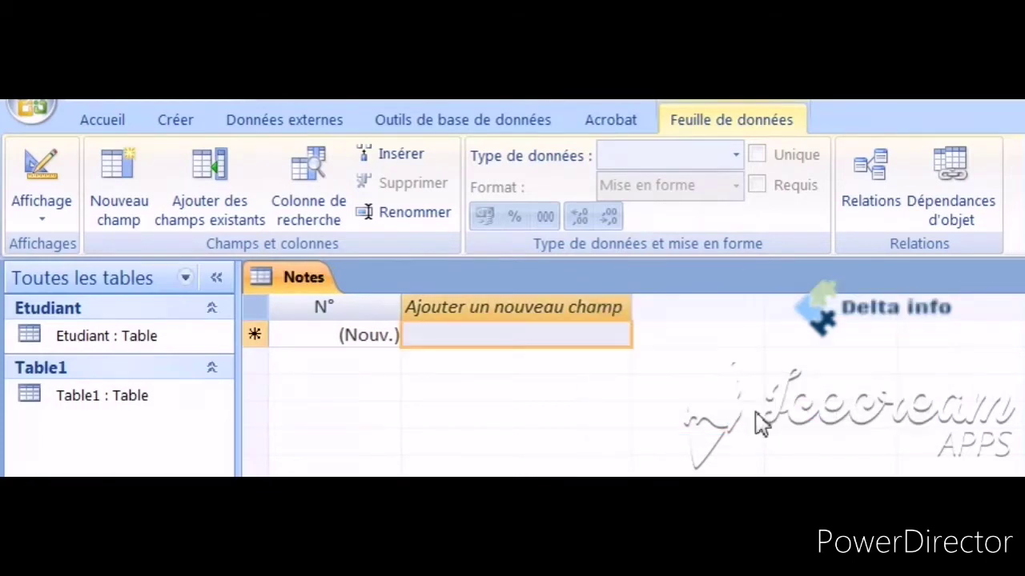
{"action": "right_click", "coordinate": [303, 280]}
{"action": "left_click", "coordinate": [344, 323]}
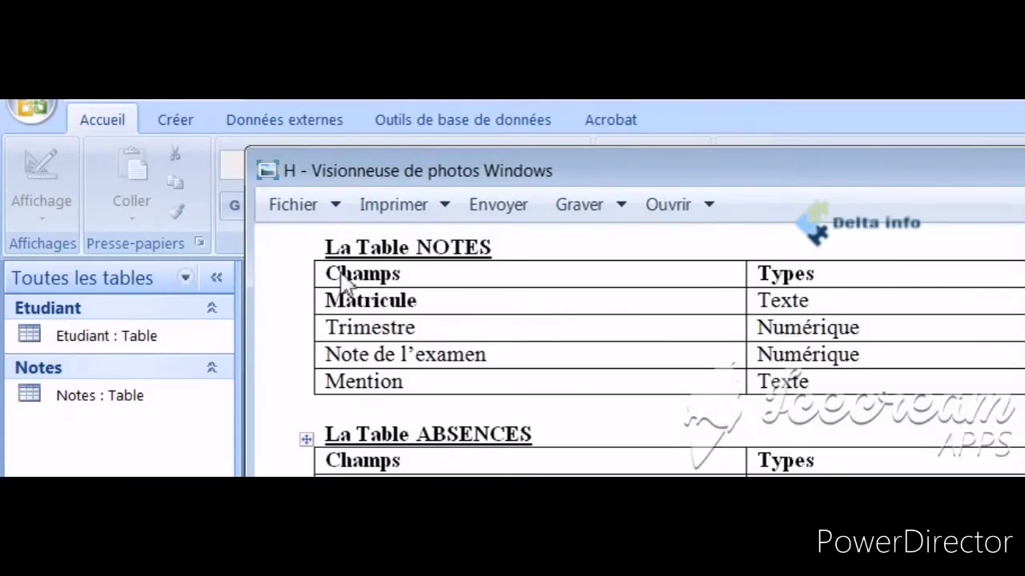
Open the Notes table in design view and rename its first field as Matricule, following the reference image
{"action": "right_click", "coordinate": [97, 405]}
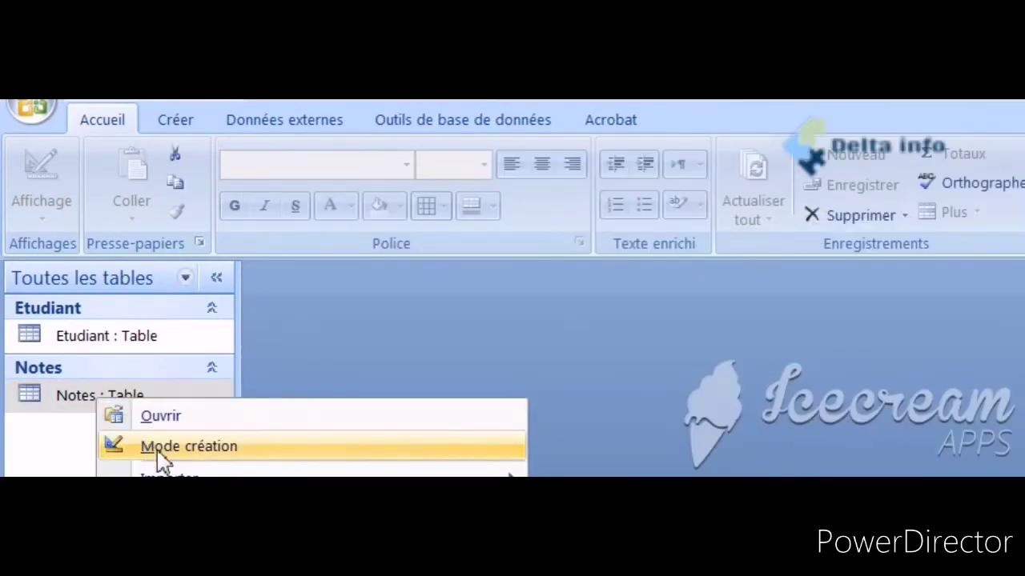
{"action": "left_click", "coordinate": [163, 460]}
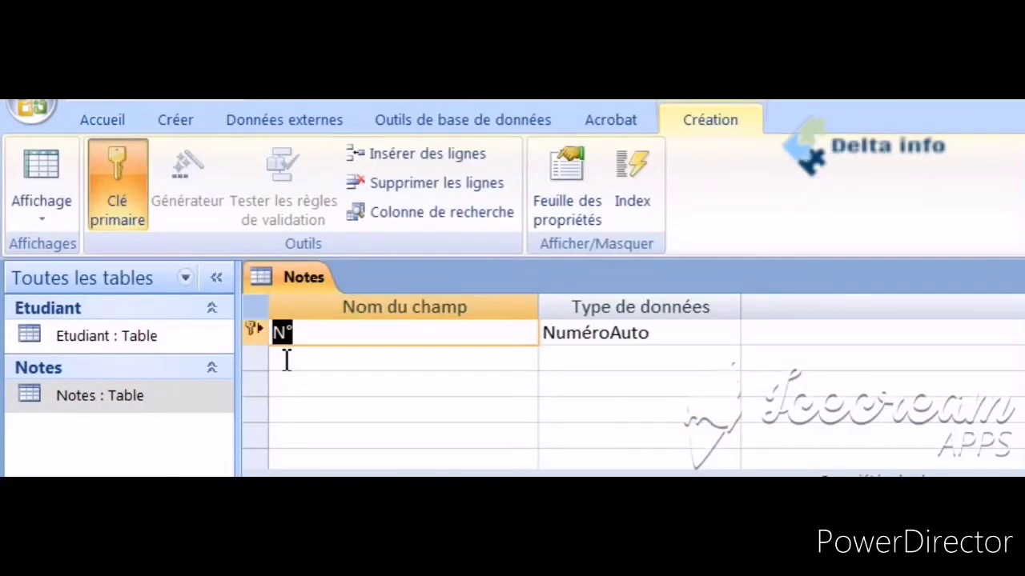
{"action": "key", "text": "alt+Tab"}
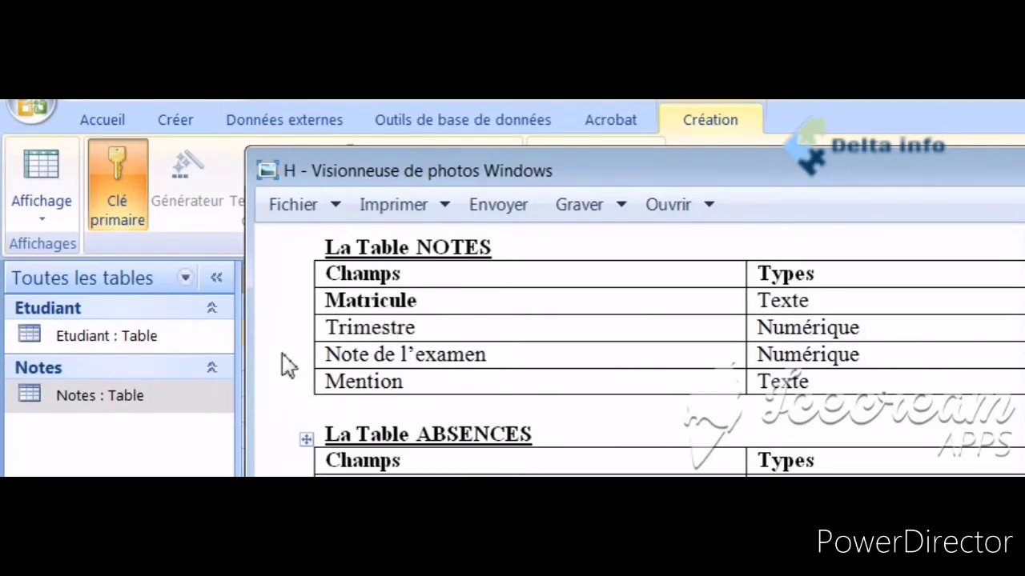
{"action": "left_click_drag", "start_coordinate": [612, 184], "coordinate": [446, 396]}
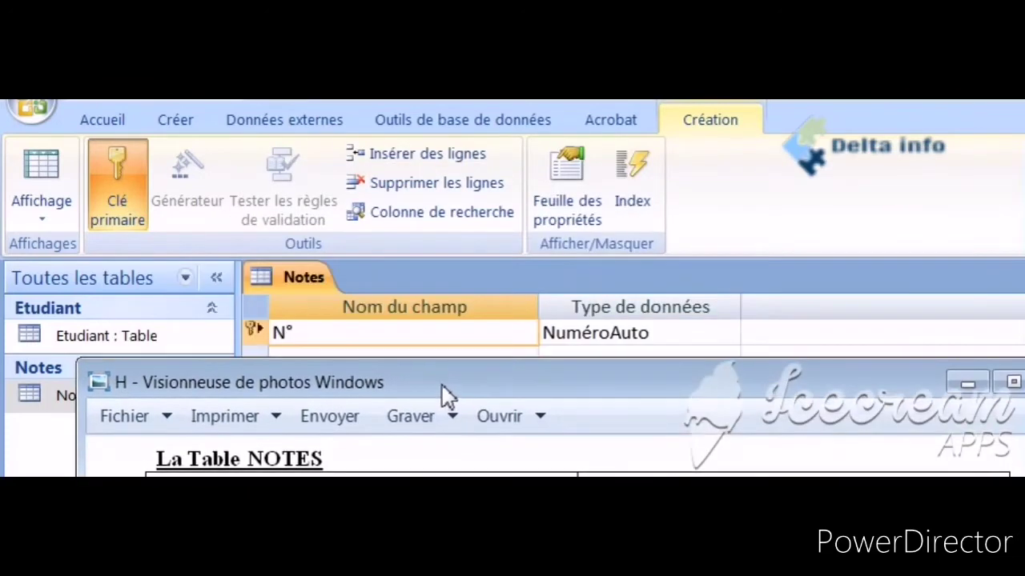
{"action": "left_click", "coordinate": [333, 335]}
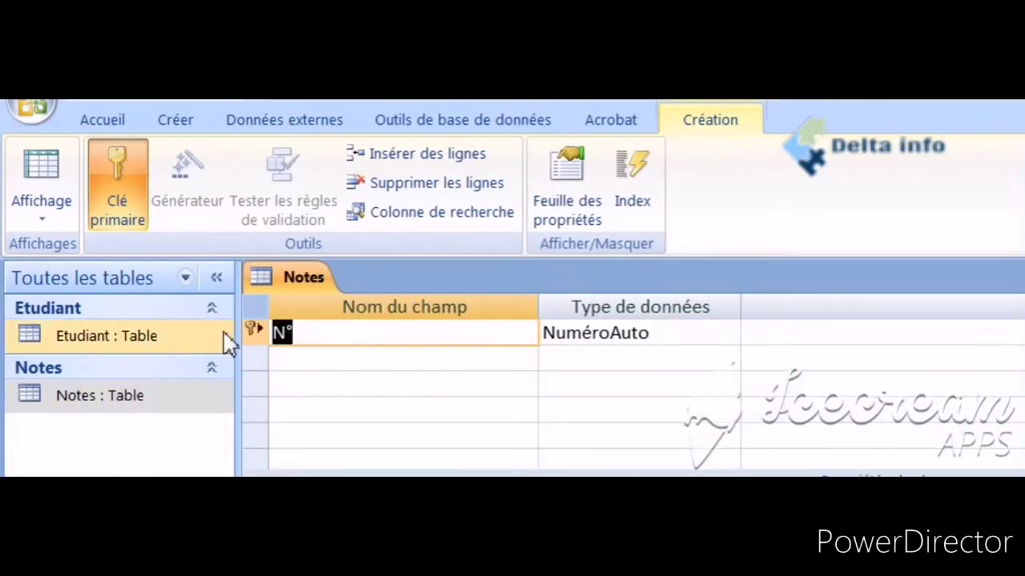
{"action": "type", "text": "Matricule"}
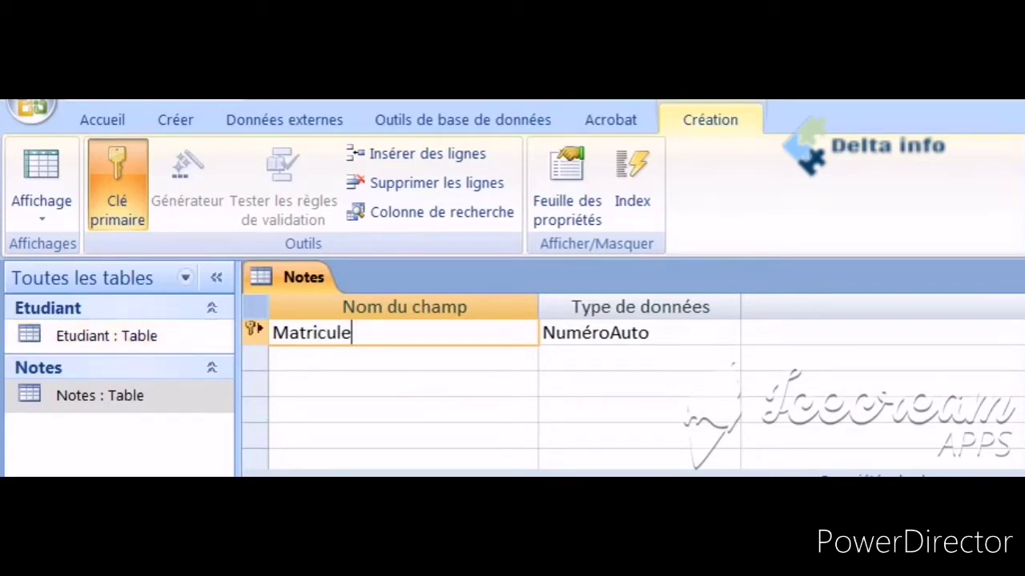
Add the fields Trimestre and Note d'examen below Matricule in the Notes table
{"action": "key", "text": "alt+Tab"}
{"action": "left_click_drag", "start_coordinate": [711, 390], "coordinate": [736, 272]}
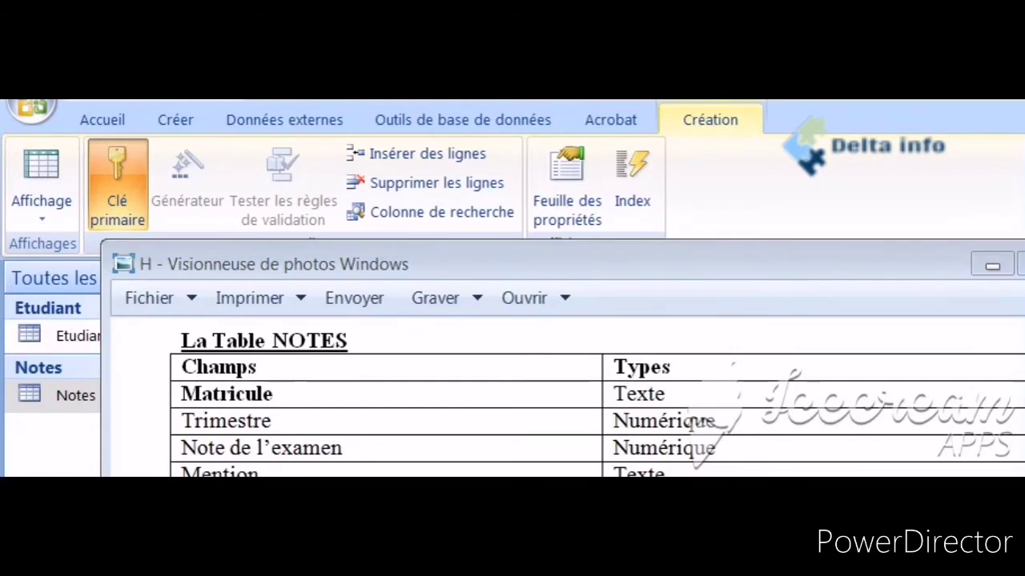
{"action": "key", "text": "alt+Tab"}
{"action": "left_click", "coordinate": [371, 360]}
{"action": "type", "text": "T"}
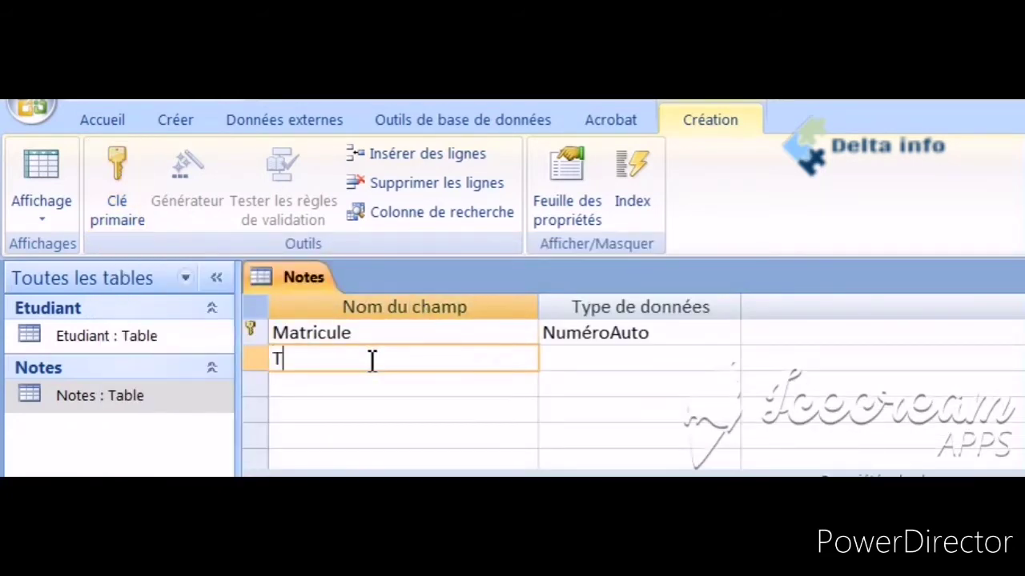
{"action": "type", "text": "rimestre"}
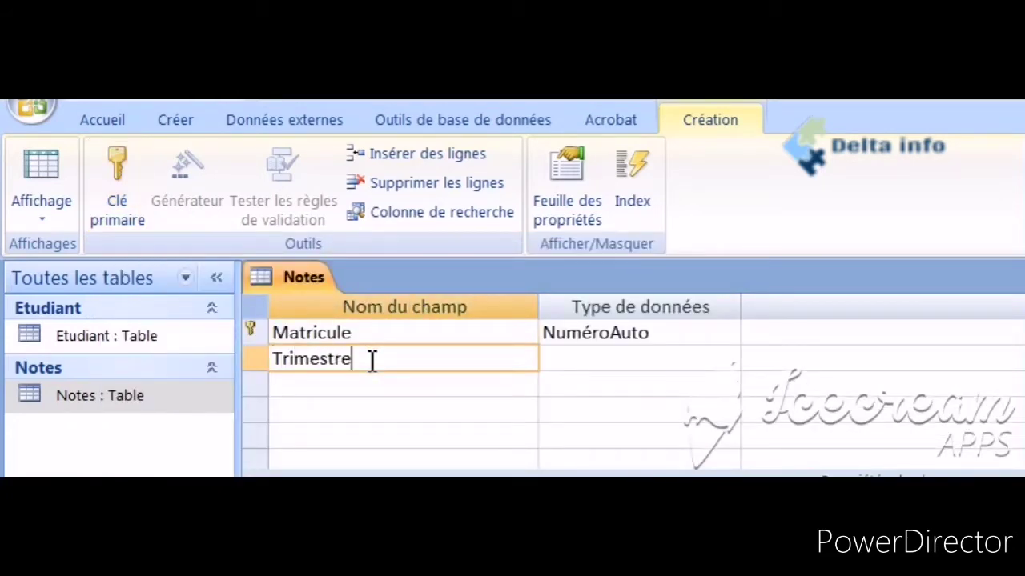
{"action": "left_click", "coordinate": [381, 388]}
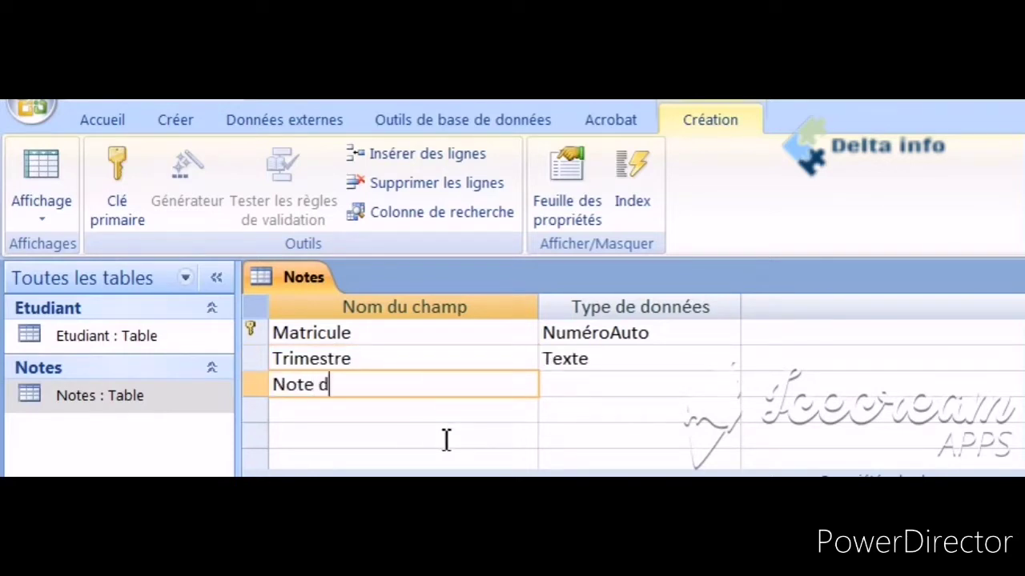
{"action": "type", "text": "Note d'examen"}
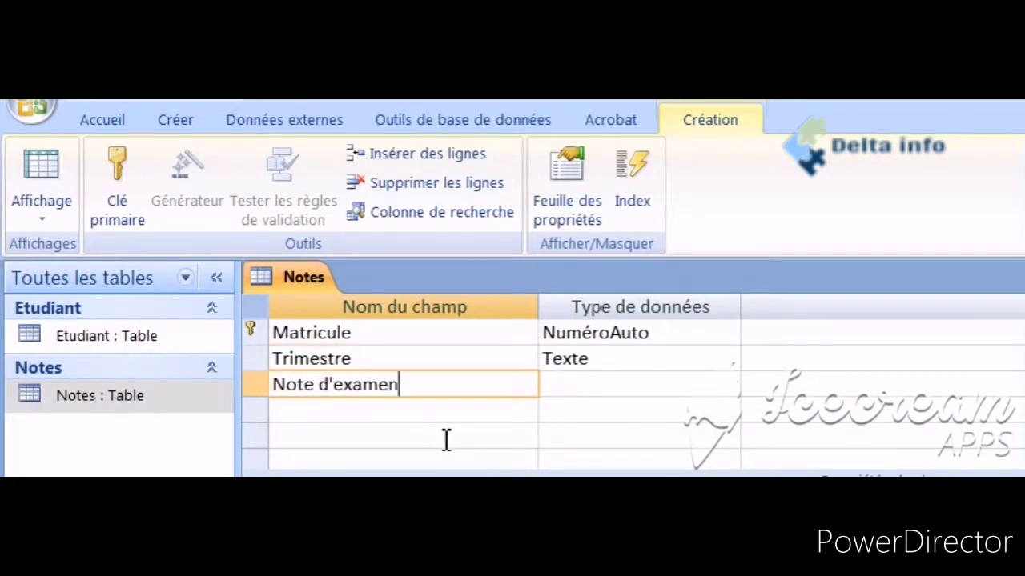
Check the remaining field in the reference image and add Mention as the last field of the Notes table
{"action": "key", "text": "alt+Tab"}
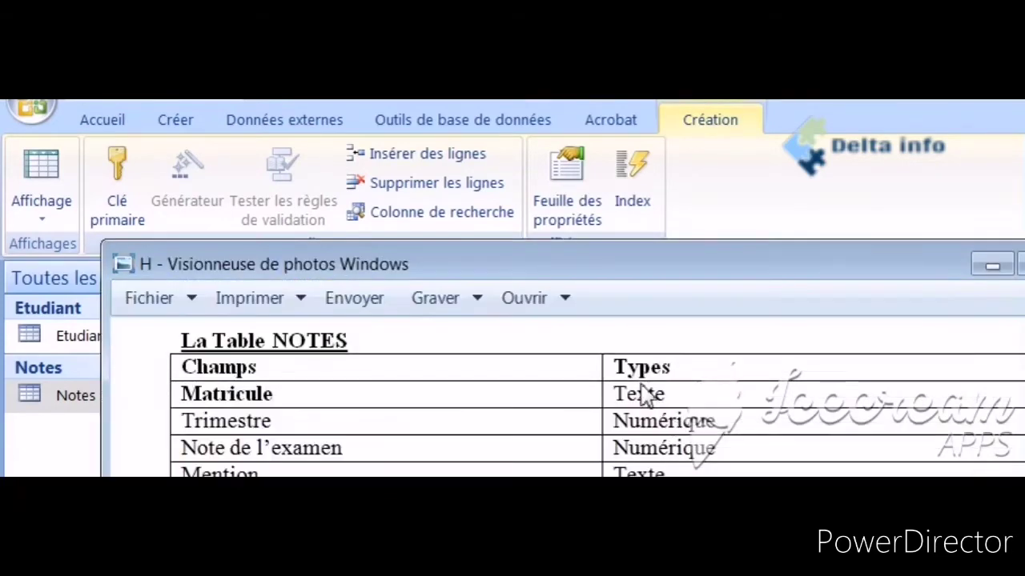
{"action": "left_click_drag", "start_coordinate": [542, 279], "coordinate": [552, 232]}
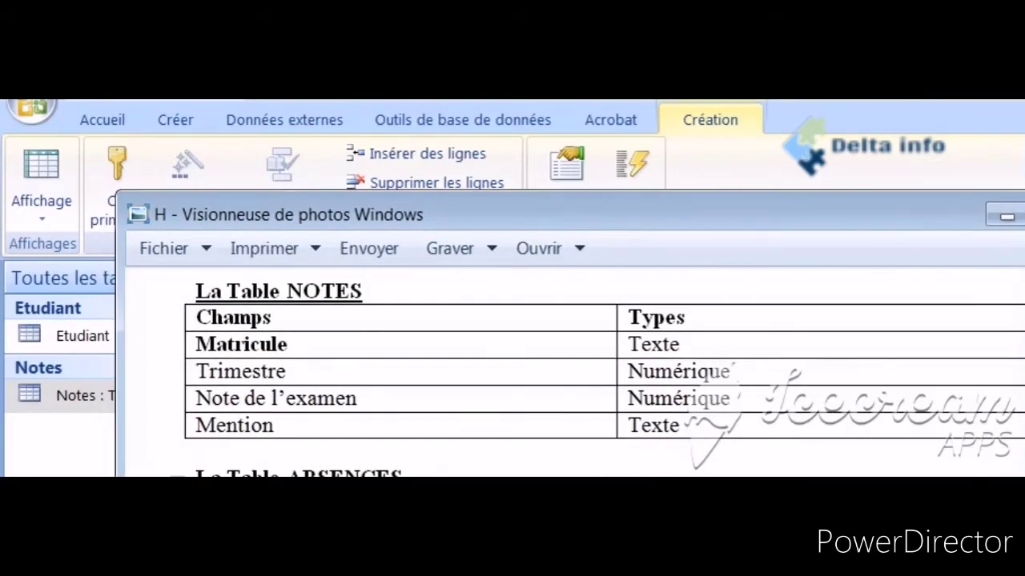
{"action": "key", "text": "alt+Tab"}
{"action": "left_click", "coordinate": [408, 416]}
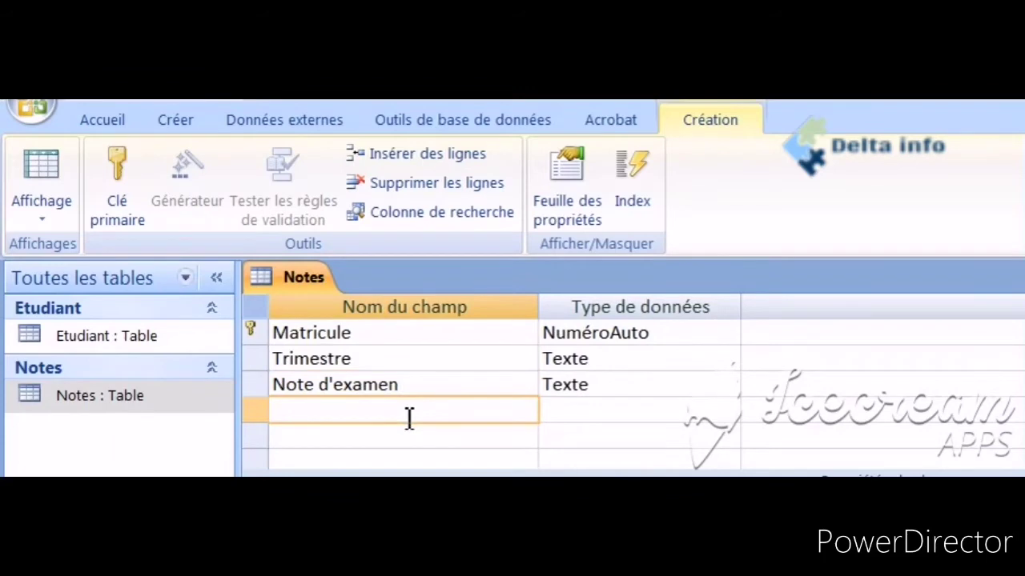
{"action": "type", "text": "Mention"}
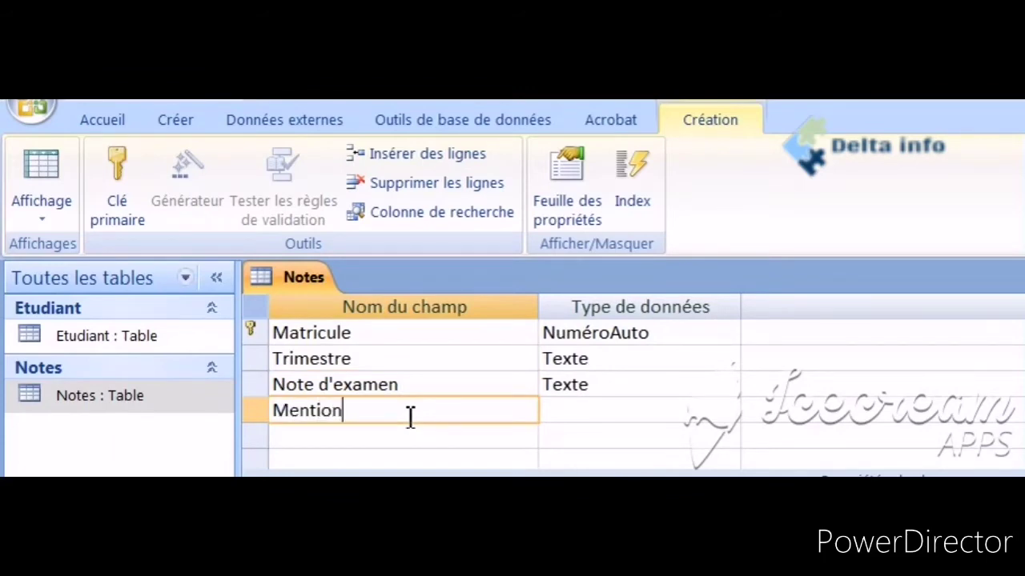
{"action": "left_click", "coordinate": [557, 412]}
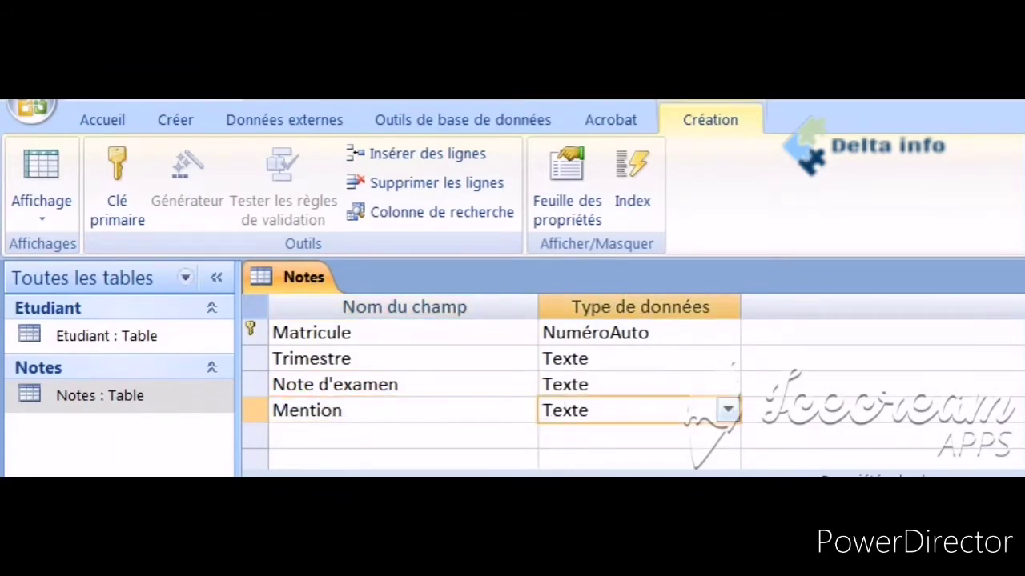
Check the NOTES field types in the reference image and set the data type of Matricule to Texte
{"action": "key", "text": "alt+Tab"}
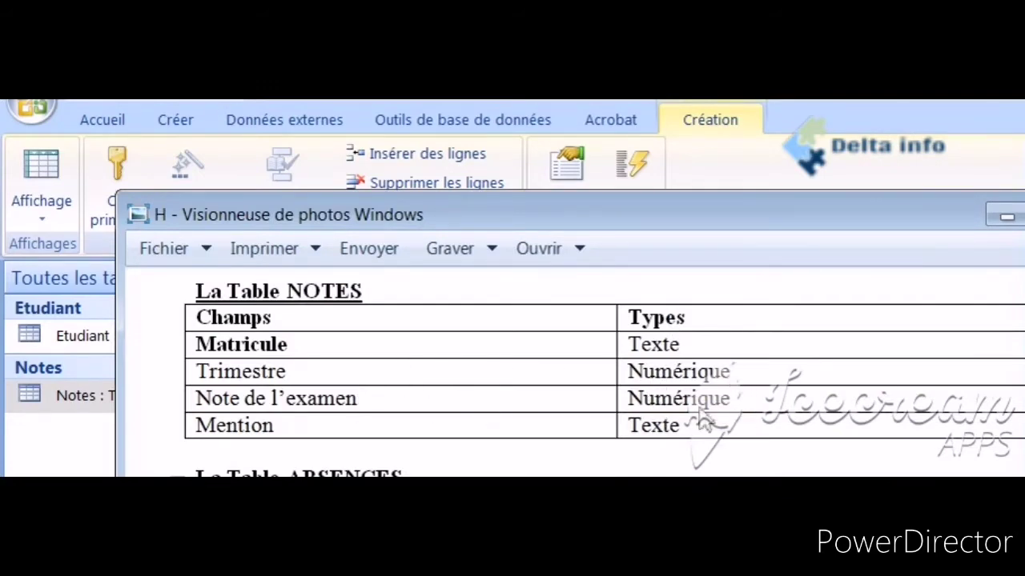
{"action": "left_click_drag", "start_coordinate": [586, 216], "coordinate": [592, 477]}
{"action": "left_click", "coordinate": [709, 334]}
{"action": "left_click", "coordinate": [727, 333]}
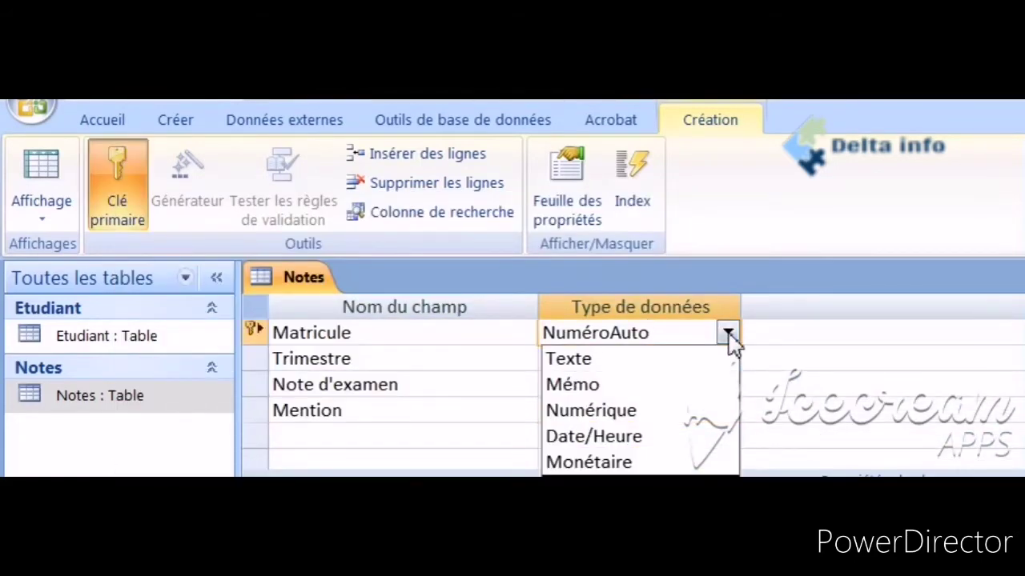
{"action": "left_click", "coordinate": [702, 362]}
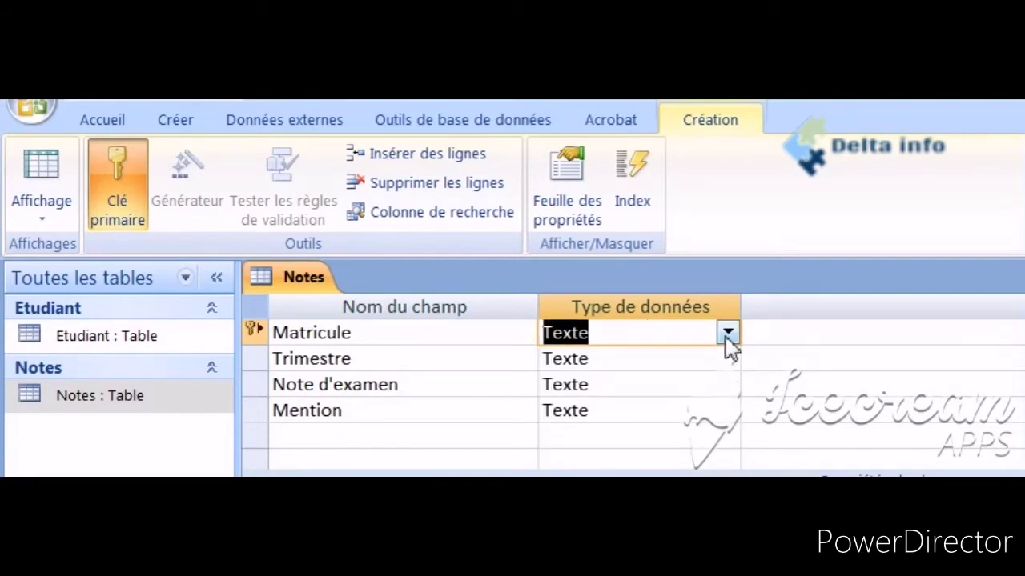
Set the data type of the Trimestre and Note d'examen fields to Numérique, as listed in the reference image
{"action": "key", "text": "ctrl+s"}
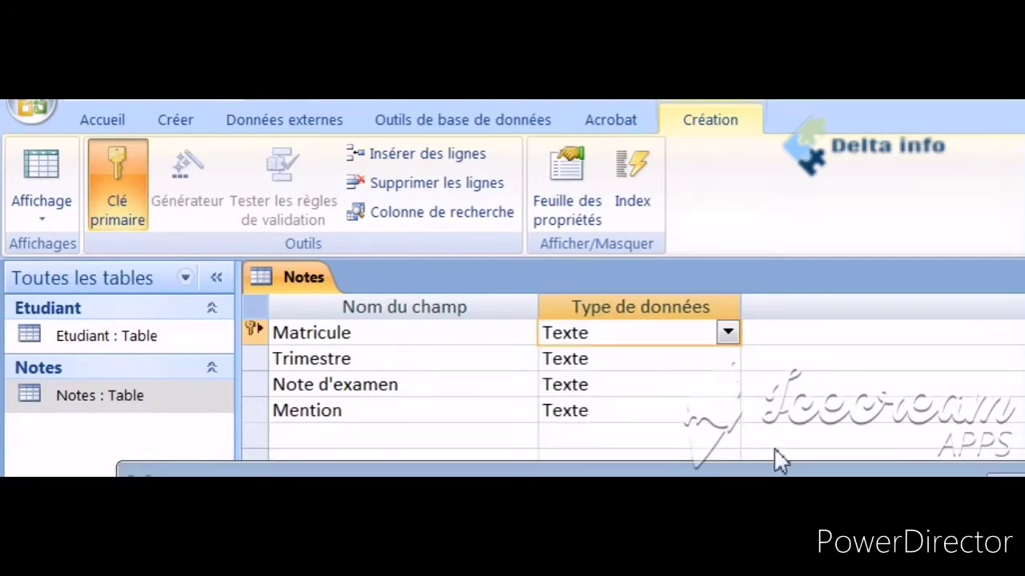
{"action": "left_click_drag", "start_coordinate": [791, 481], "coordinate": [791, 291]}
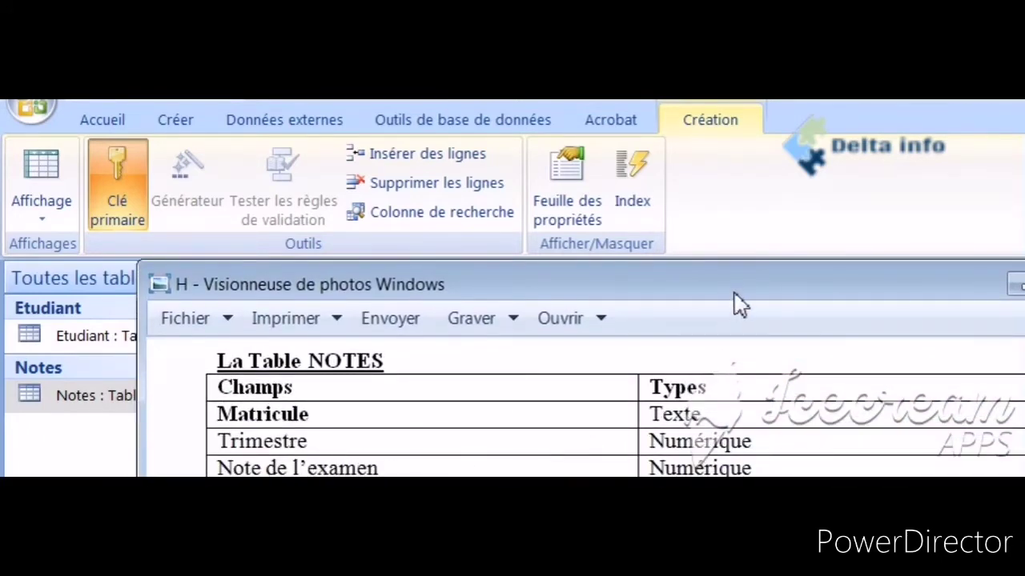
{"action": "left_click_drag", "start_coordinate": [734, 298], "coordinate": [725, 500]}
{"action": "left_click", "coordinate": [718, 362]}
{"action": "left_click", "coordinate": [726, 359]}
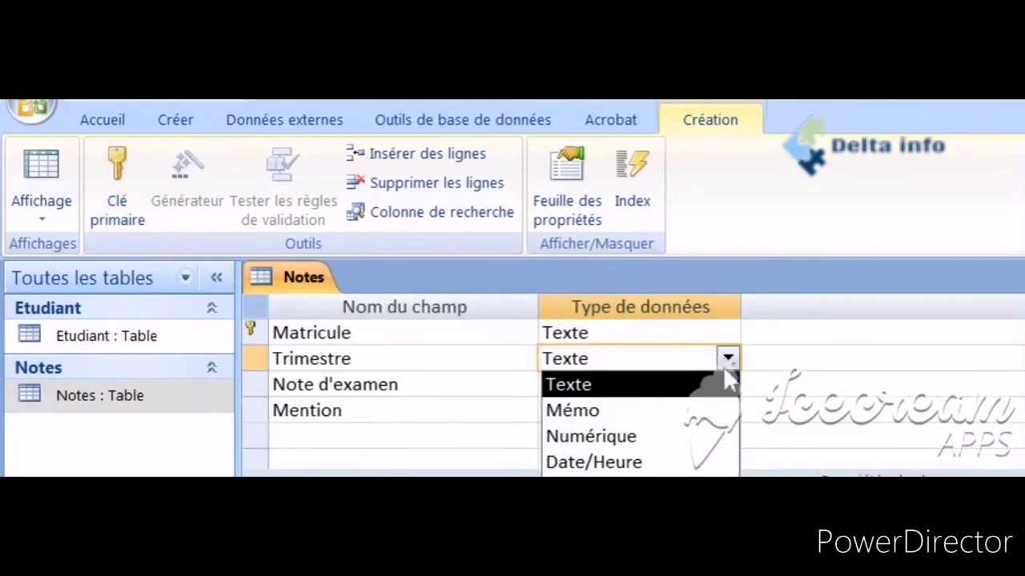
{"action": "left_click", "coordinate": [702, 434]}
{"action": "left_click", "coordinate": [726, 385]}
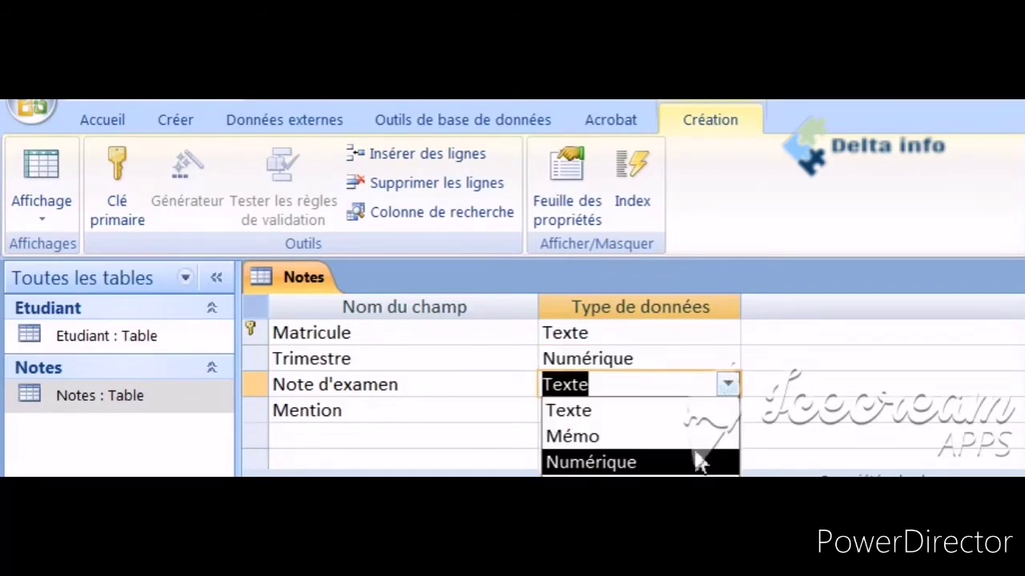
{"action": "left_click", "coordinate": [696, 458]}
Set the data type of Mention to Texte, and save and close the Notes table
{"action": "left_click", "coordinate": [726, 411]}
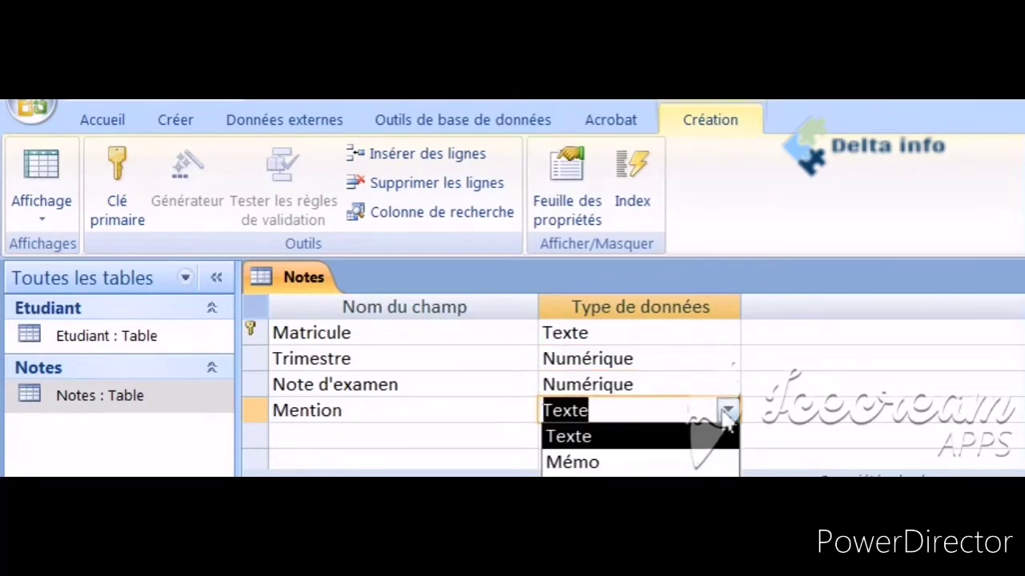
{"action": "left_click", "coordinate": [572, 434]}
{"action": "right_click", "coordinate": [305, 276]}
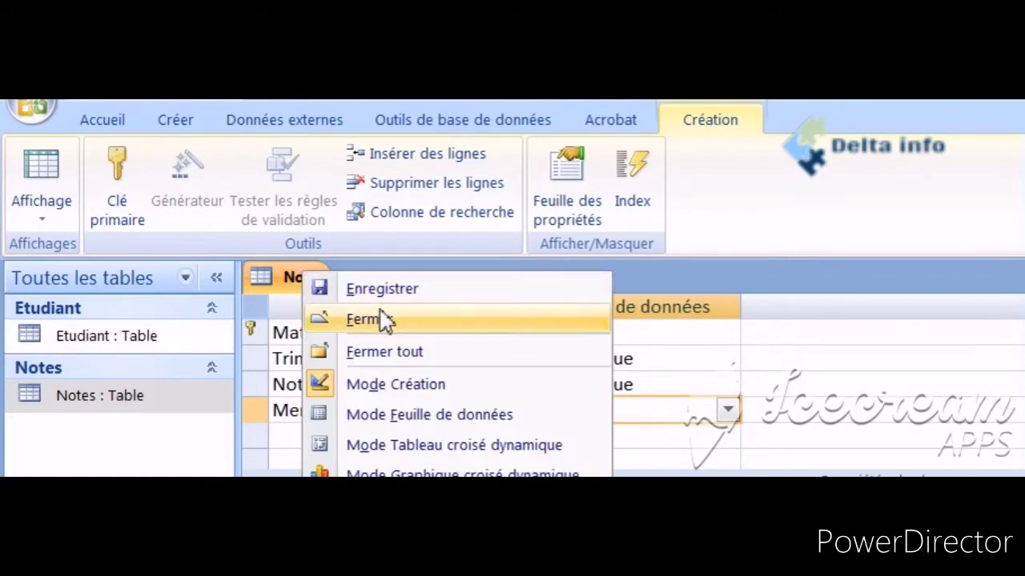
{"action": "left_click", "coordinate": [384, 293]}
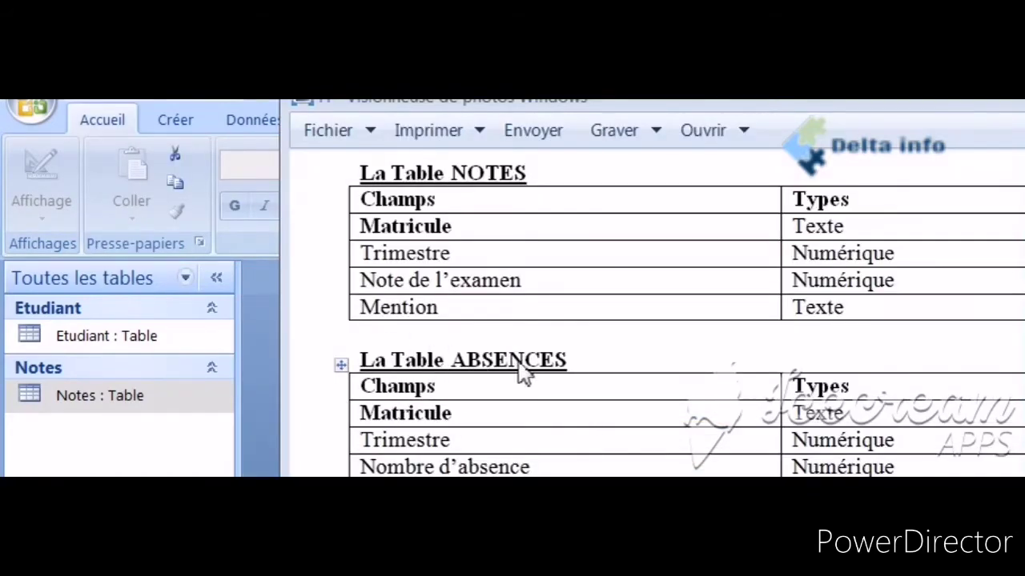
Create a new table, save it under the name Absence, and close it
{"action": "left_click", "coordinate": [186, 124]}
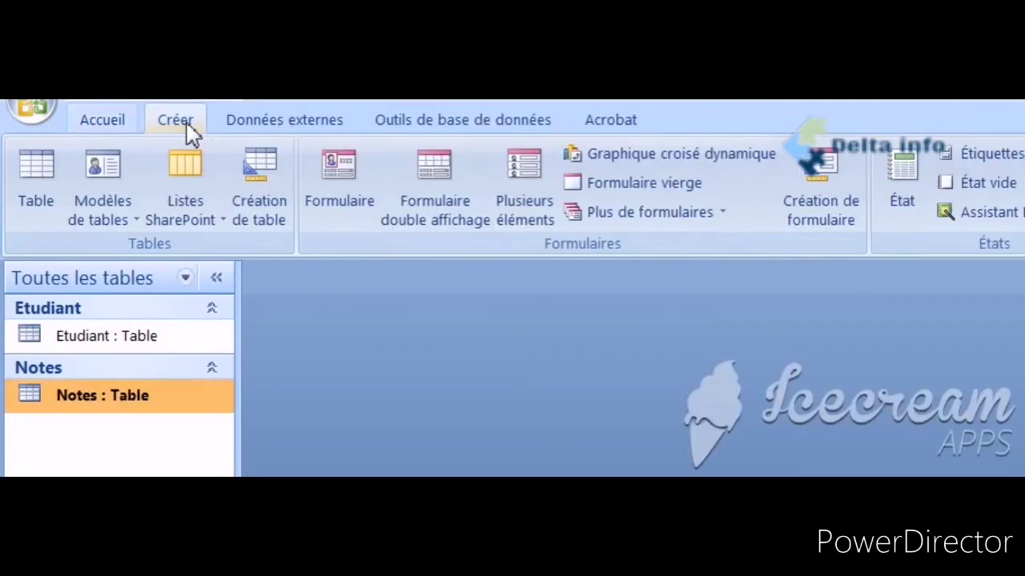
{"action": "left_click", "coordinate": [56, 182]}
{"action": "right_click", "coordinate": [287, 276]}
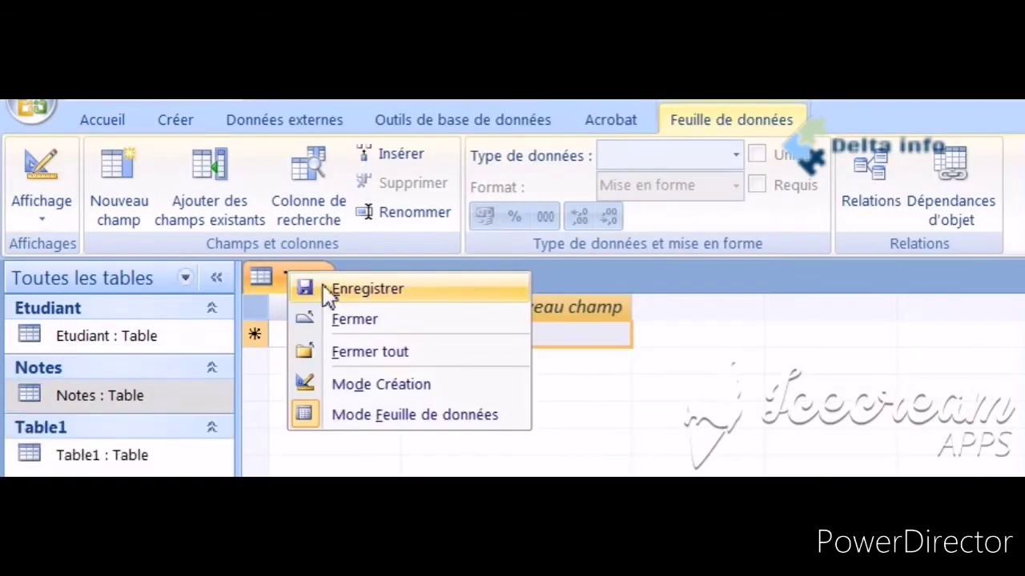
{"action": "left_click", "coordinate": [367, 289]}
{"action": "type", "text": "Absence"}
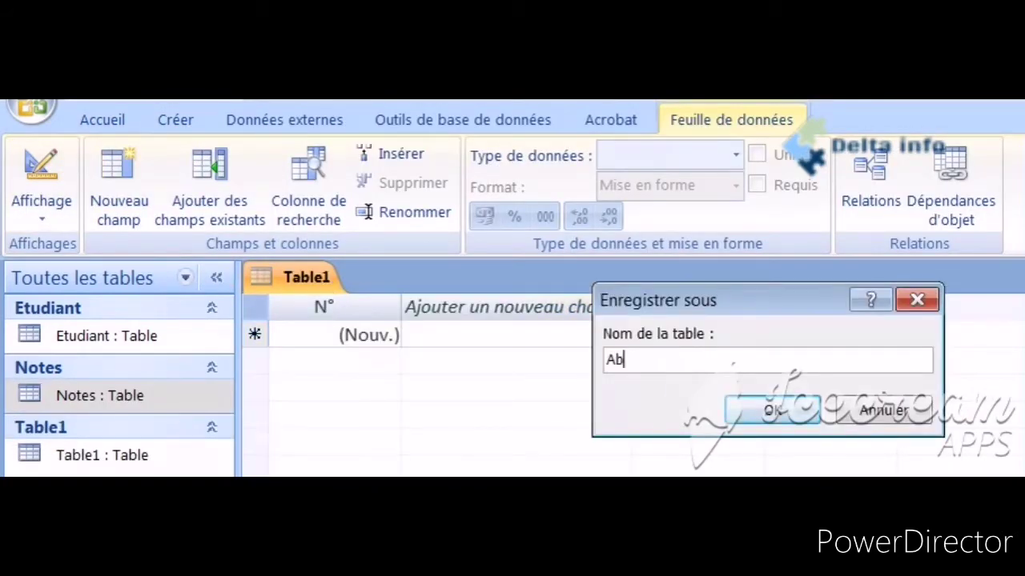
{"action": "left_click", "coordinate": [751, 411]}
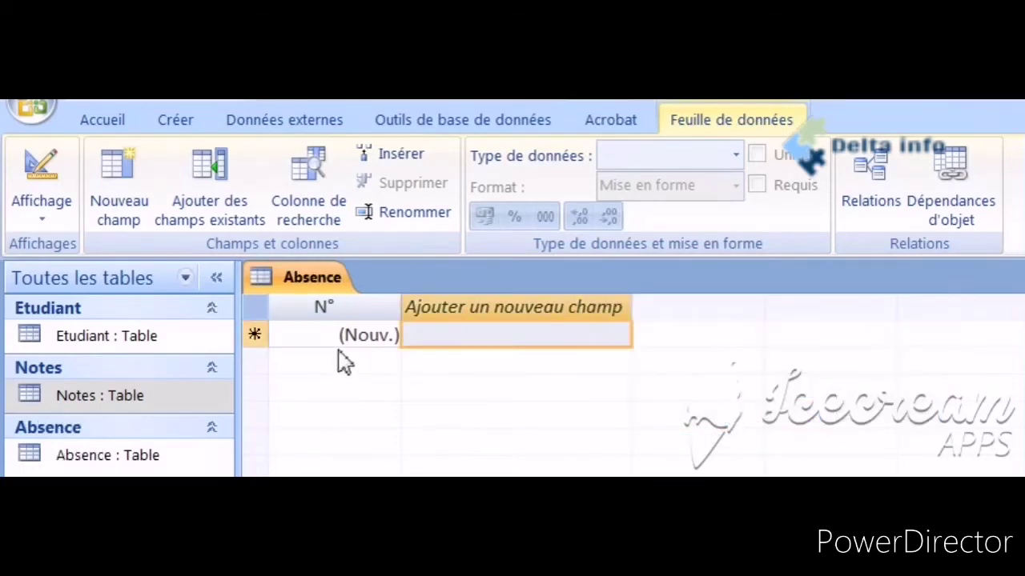
{"action": "right_click", "coordinate": [323, 282]}
{"action": "left_click", "coordinate": [405, 325]}
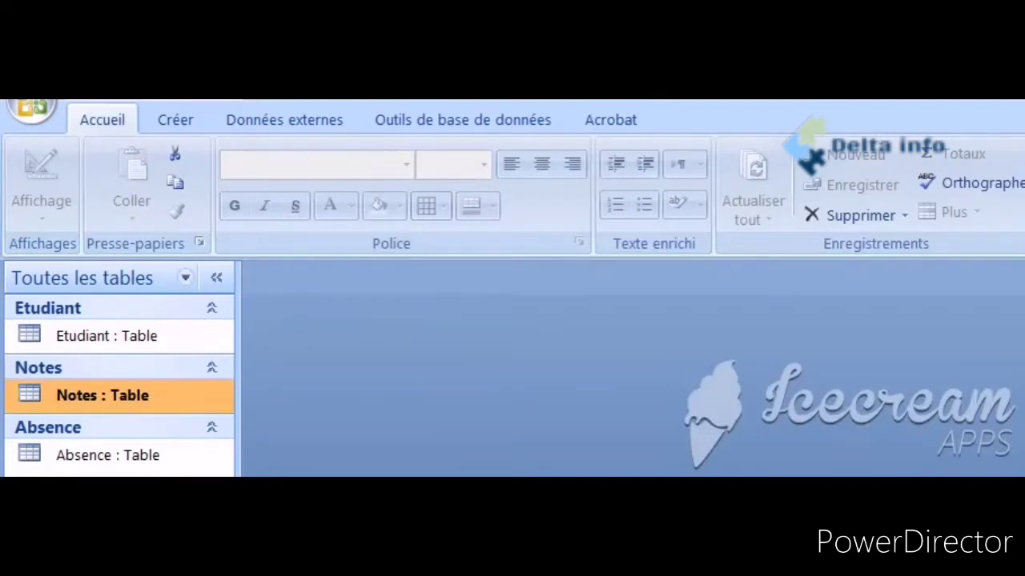
Check the ABSENCES fields in the reference image and rename the Absence table's first field Matricule in design view
{"action": "key", "text": "alt+Tab"}
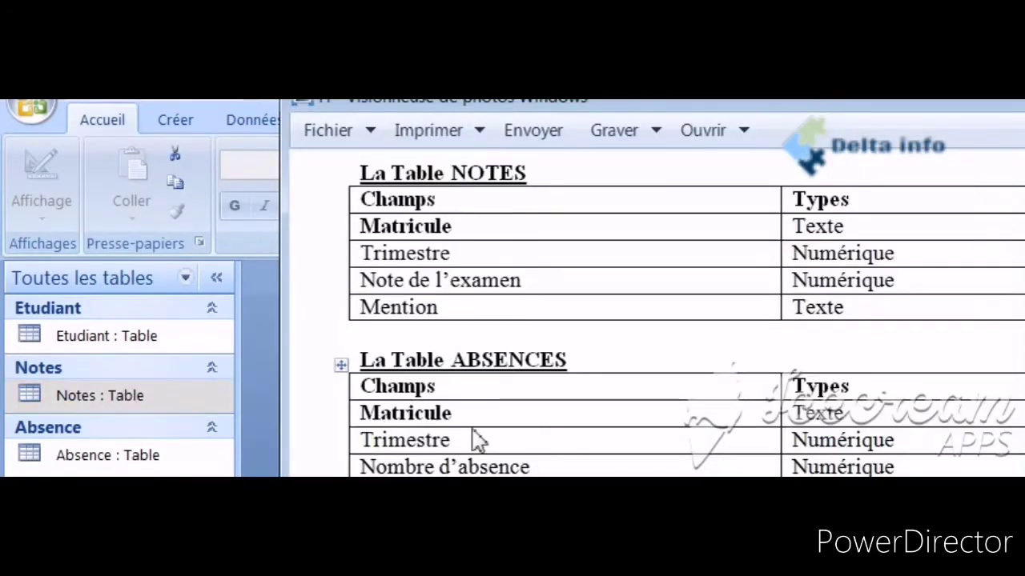
{"action": "right_click", "coordinate": [88, 464]}
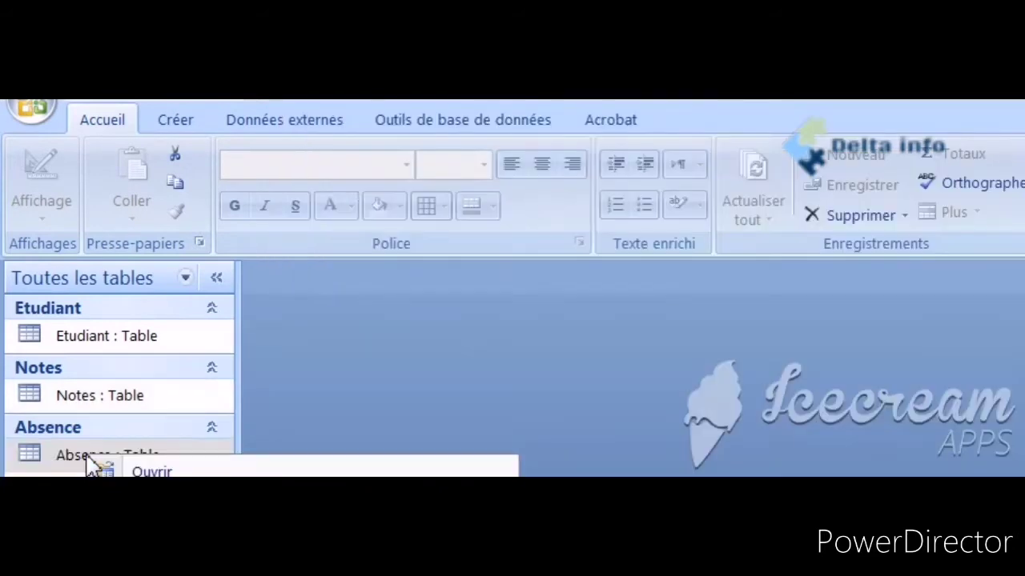
{"action": "left_click", "coordinate": [160, 491]}
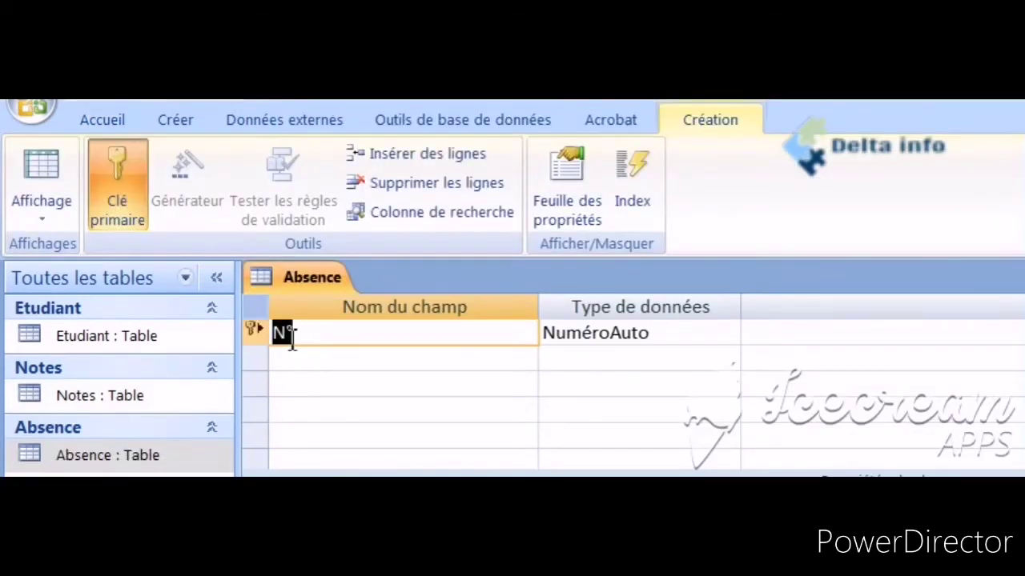
{"action": "key", "text": "alt+Tab"}
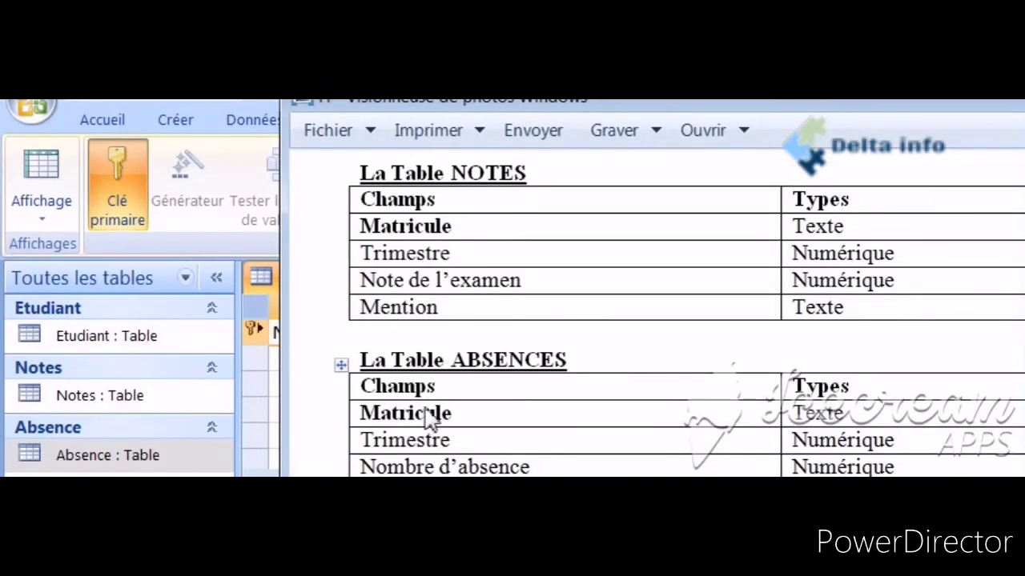
{"action": "key", "text": "alt+Tab"}
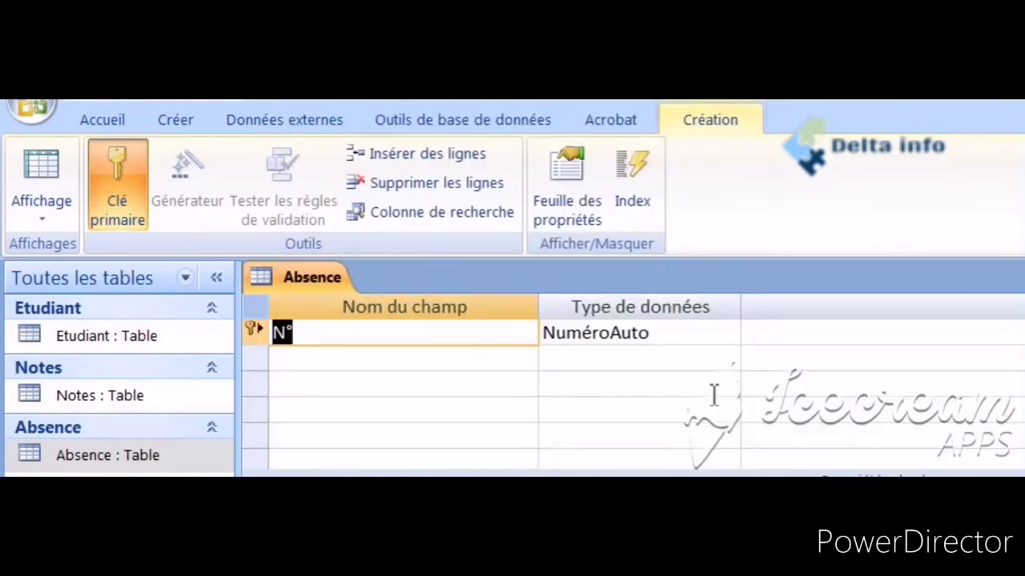
{"action": "type", "text": "Matricule"}
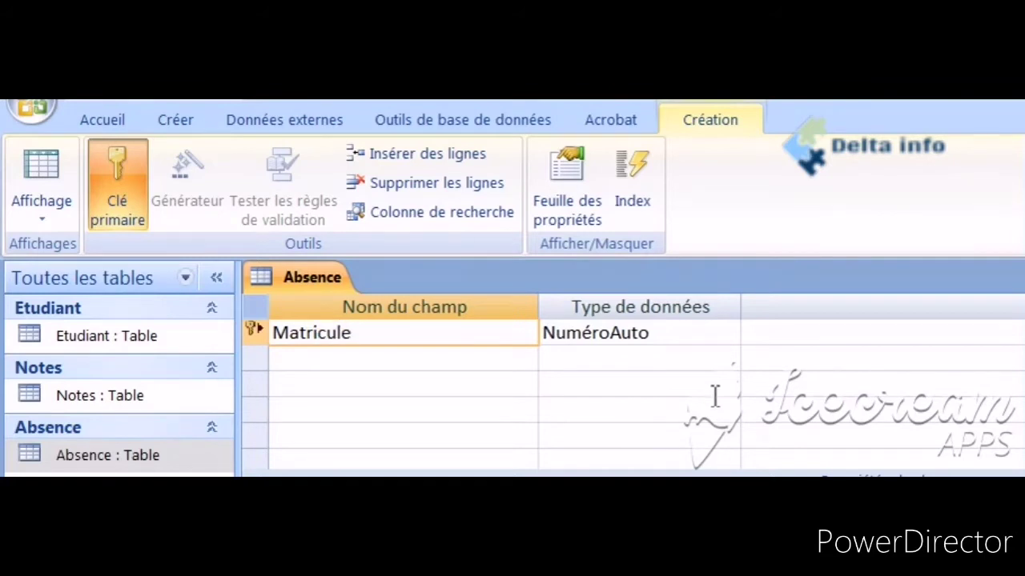
Add the fields Trimestre and Nombre d'absence below Matricule in the Absence table, following the reference image
{"action": "key", "text": "Down"}
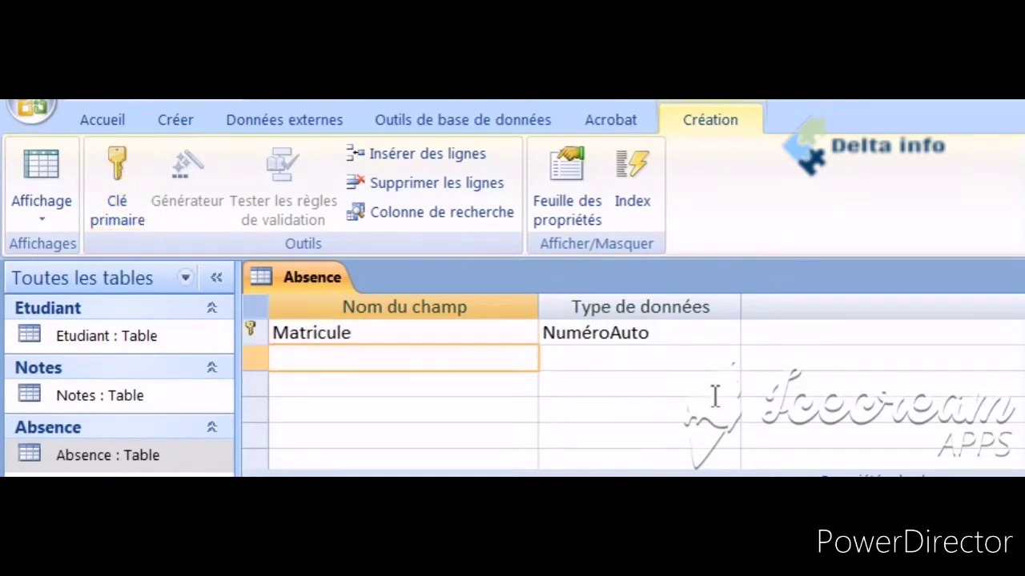
{"action": "type", "text": "Trimestr"}
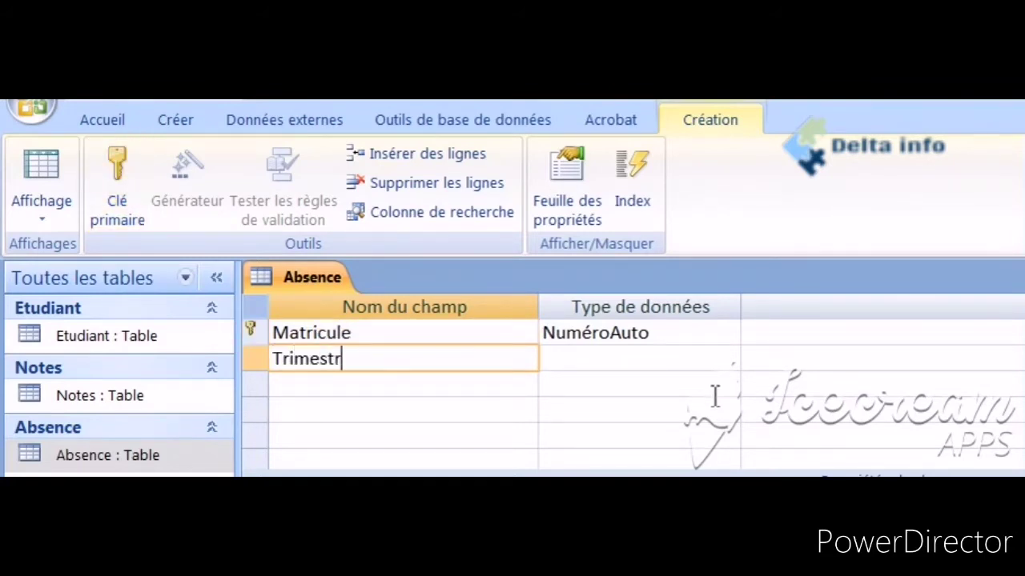
{"action": "type", "text": "e"}
{"action": "key", "text": "Down"}
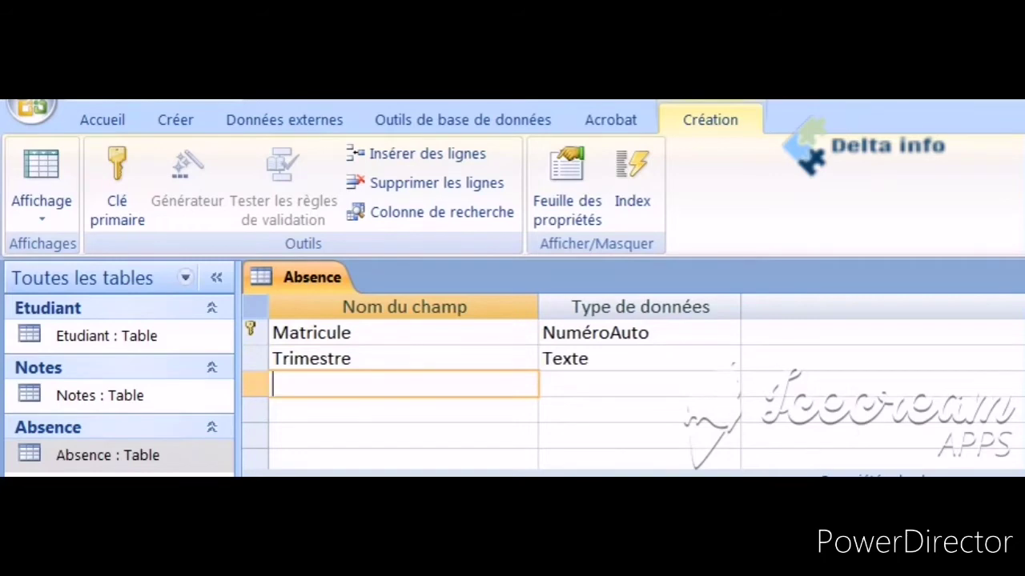
{"action": "key", "text": "alt+Tab"}
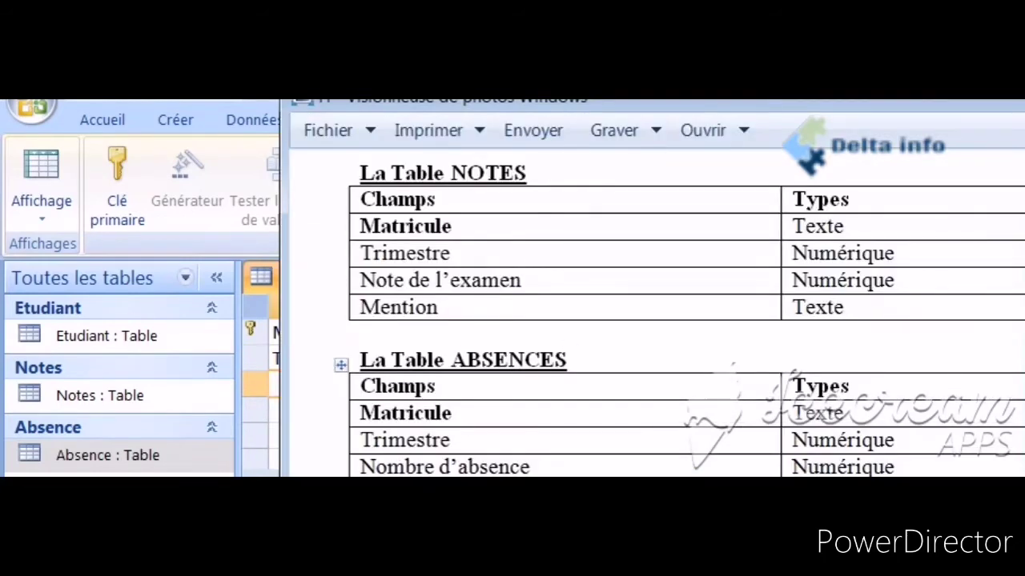
{"action": "key", "text": "alt+Tab"}
{"action": "type", "text": "N"}
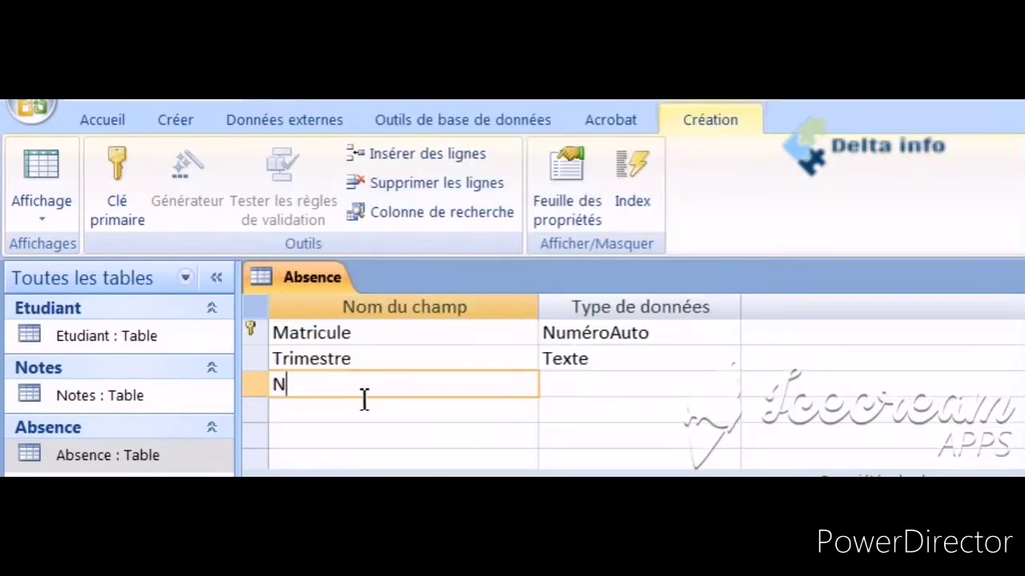
{"action": "type", "text": "ombre d'absence"}
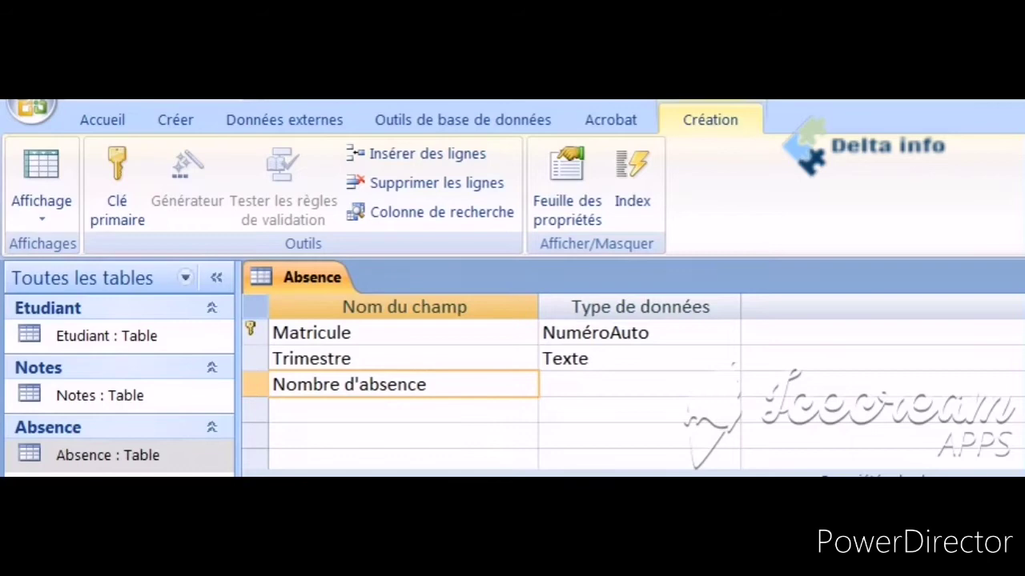
Set the data type of Matricule to Texte, and of Trimestre and Nombre d'absence to Numérique, as listed in the reference image
{"action": "key", "text": "alt+Tab"}
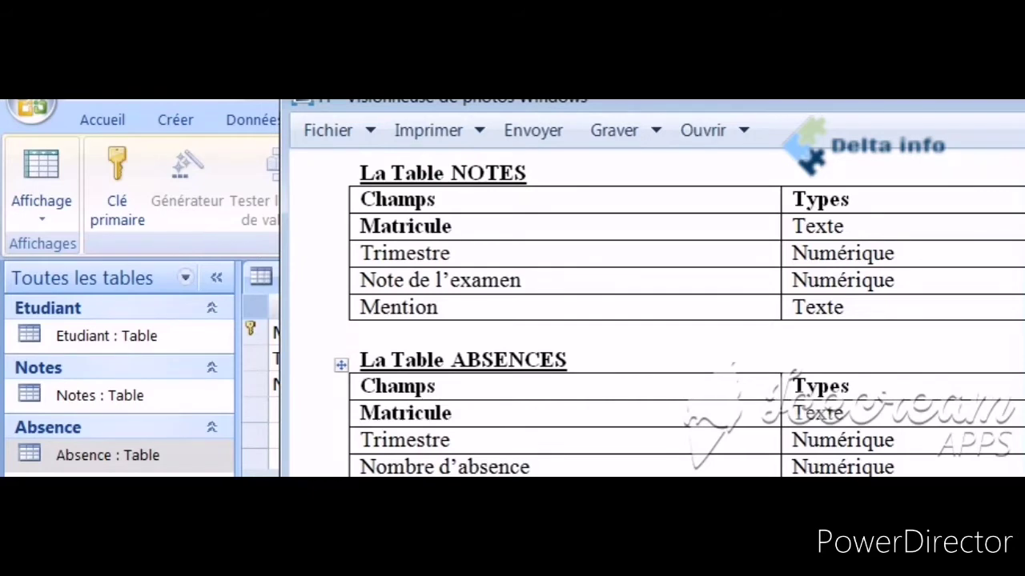
{"action": "key", "text": "alt+Tab"}
{"action": "left_click", "coordinate": [702, 329]}
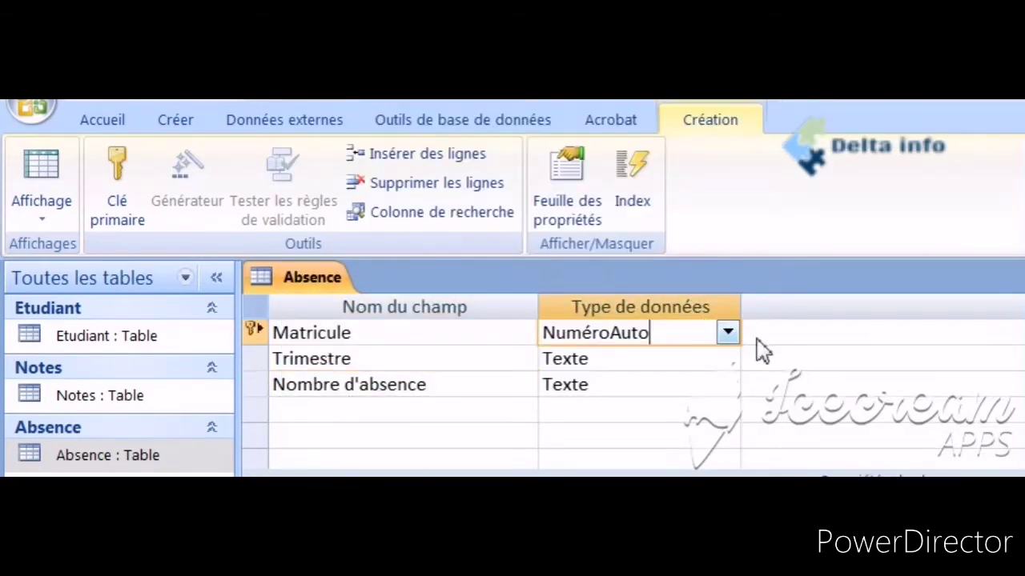
{"action": "left_click", "coordinate": [727, 332]}
{"action": "left_click", "coordinate": [705, 358]}
{"action": "left_click", "coordinate": [727, 359]}
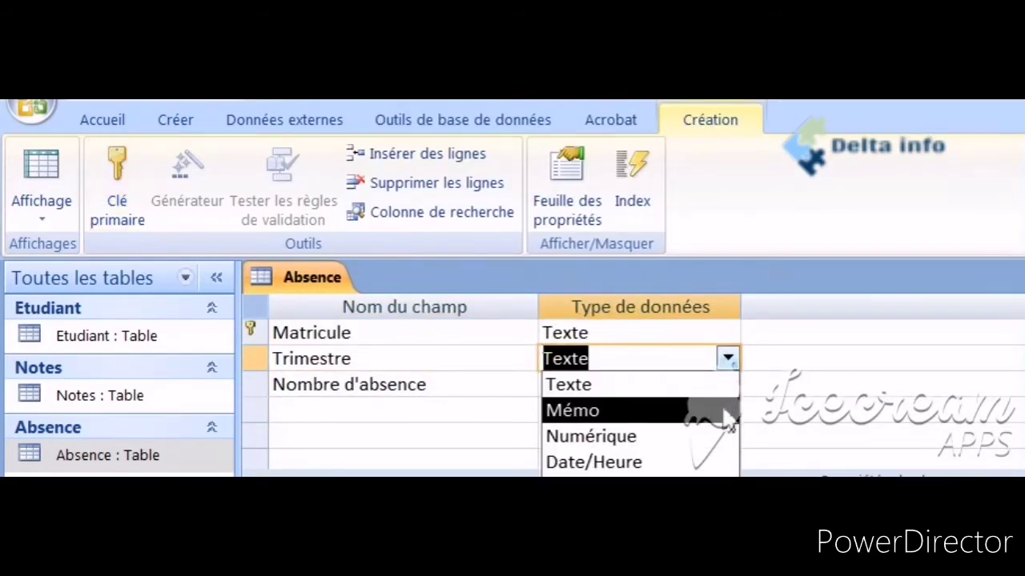
{"action": "left_click", "coordinate": [709, 436]}
{"action": "left_click", "coordinate": [729, 384]}
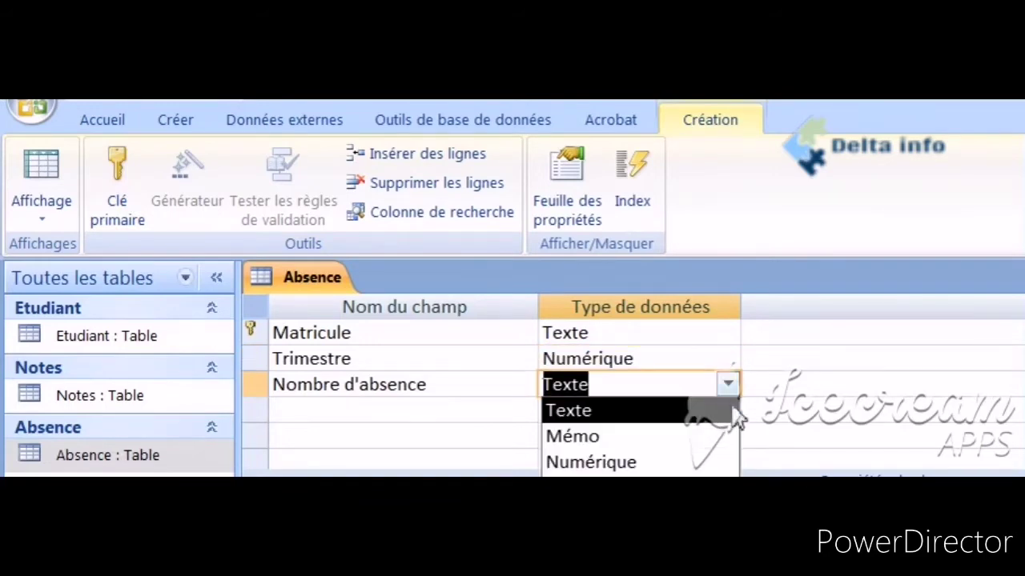
{"action": "left_click", "coordinate": [693, 462]}
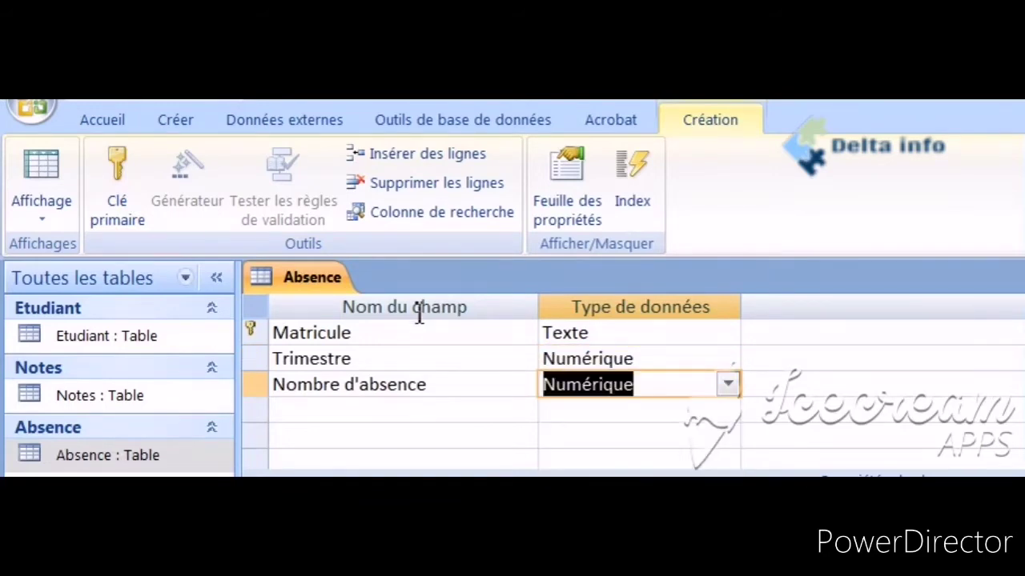
Save the design of the Absence table and close it
{"action": "right_click", "coordinate": [336, 284]}
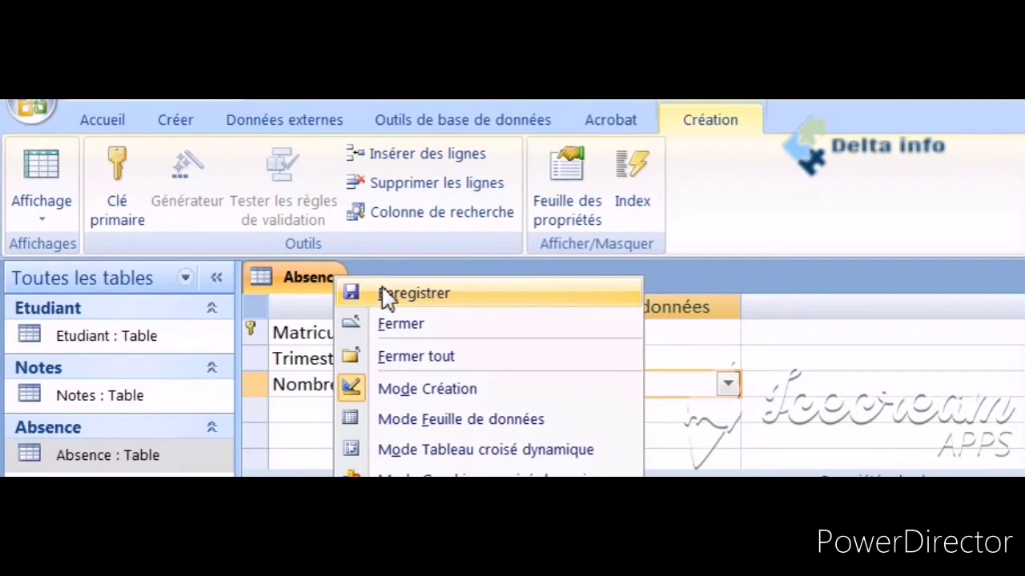
{"action": "left_click", "coordinate": [384, 294]}
{"action": "right_click", "coordinate": [339, 286]}
{"action": "left_click", "coordinate": [368, 328]}
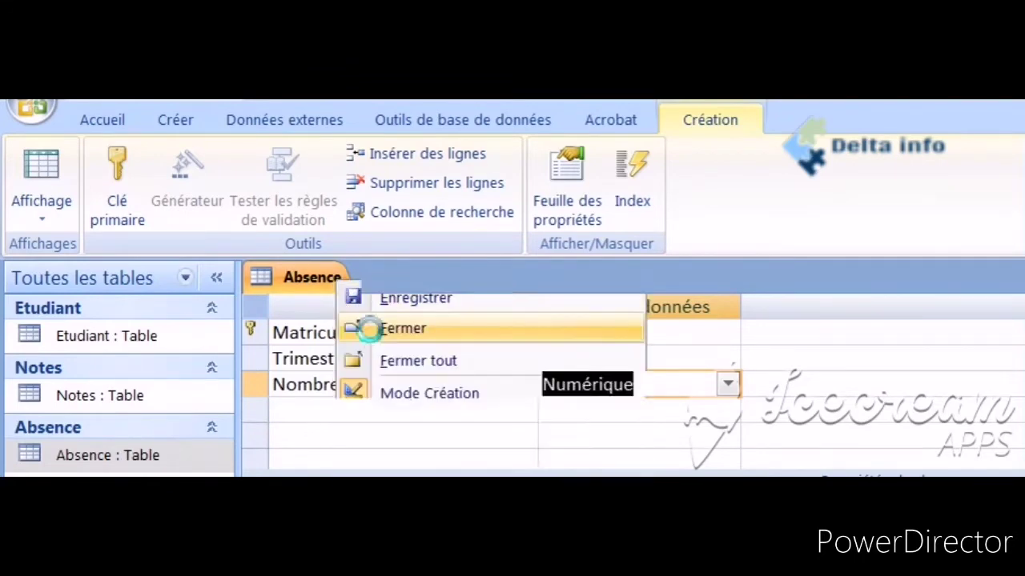
Read the remaining exercise instructions, and open the Etudiant, Notes and Absence tables in design view
{"action": "key", "text": "alt+Tab"}
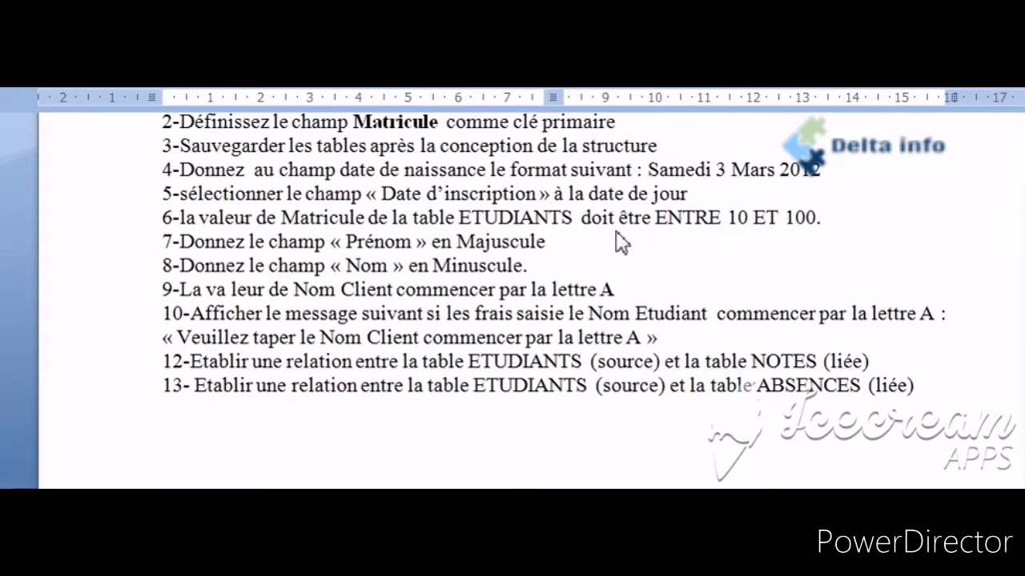
{"action": "scroll", "coordinate": [229, 264], "scroll_direction": "up", "scroll_amount": 1}
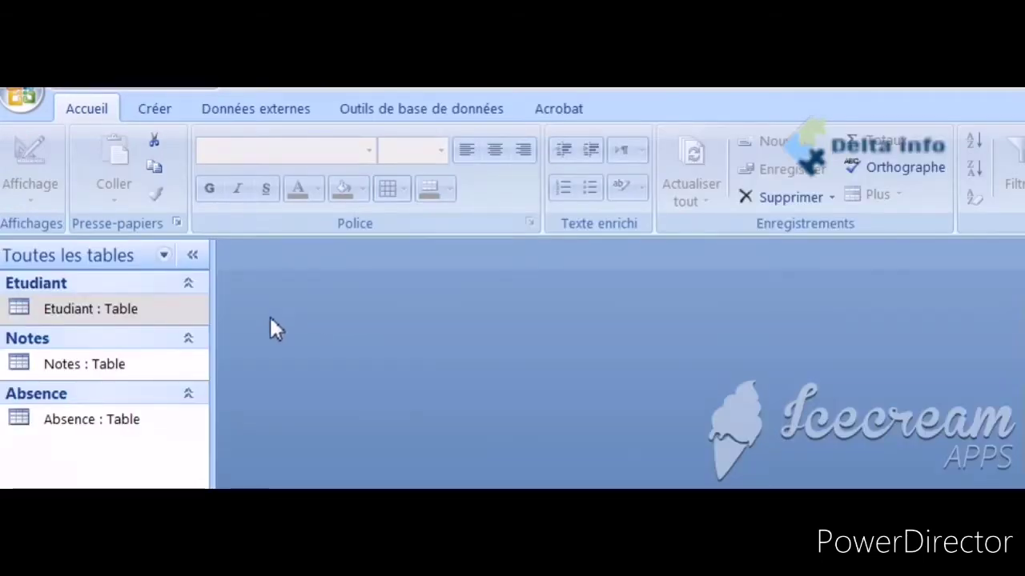
{"action": "left_click", "coordinate": [62, 320]}
{"action": "right_click", "coordinate": [62, 320]}
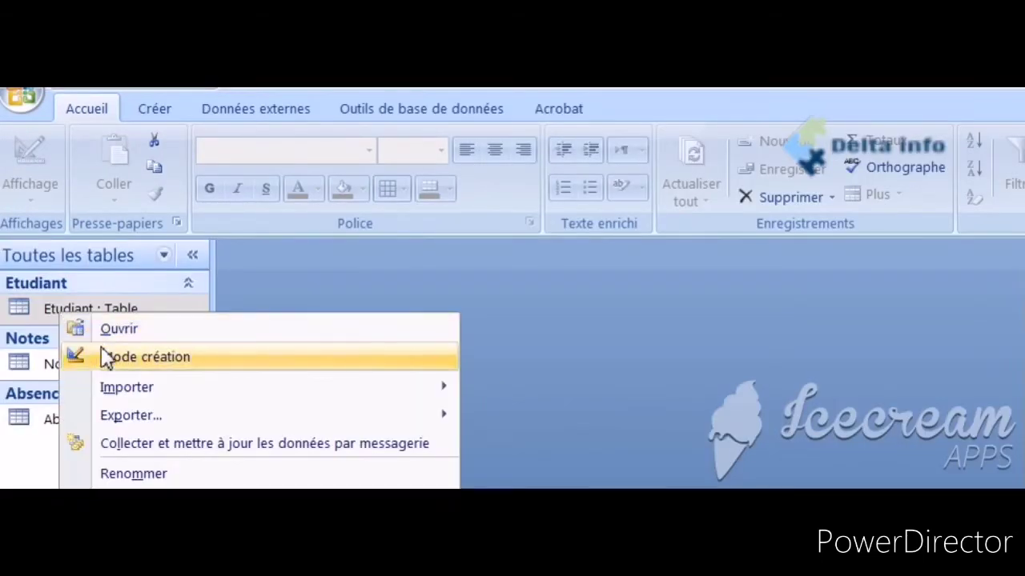
{"action": "left_click", "coordinate": [112, 366]}
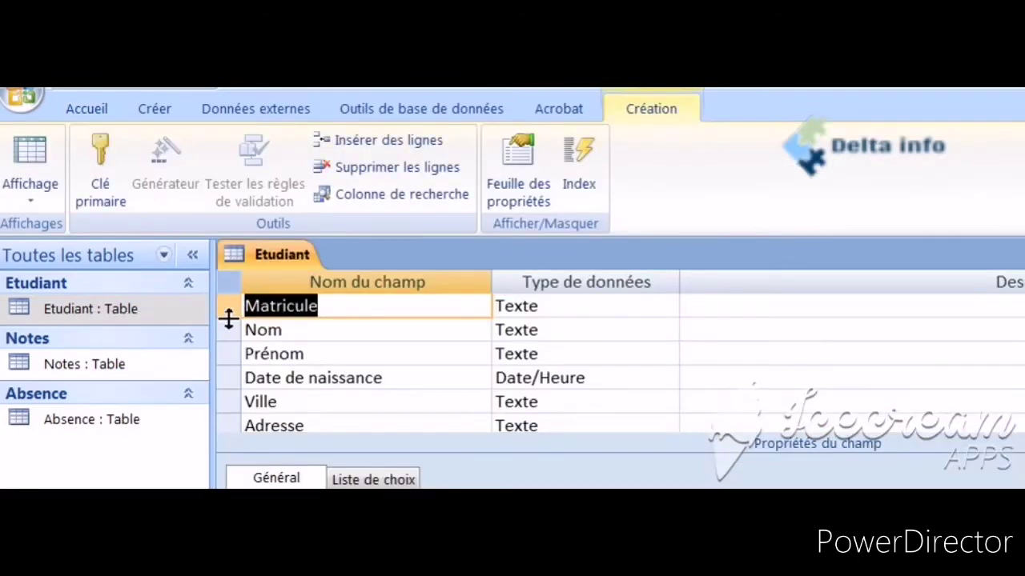
{"action": "right_click", "coordinate": [96, 372]}
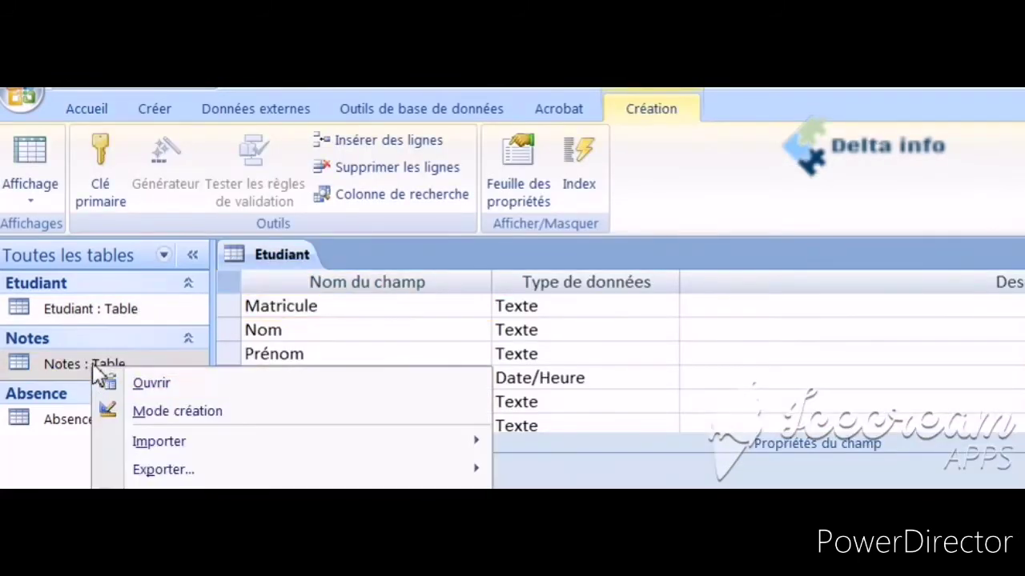
{"action": "left_click", "coordinate": [146, 415]}
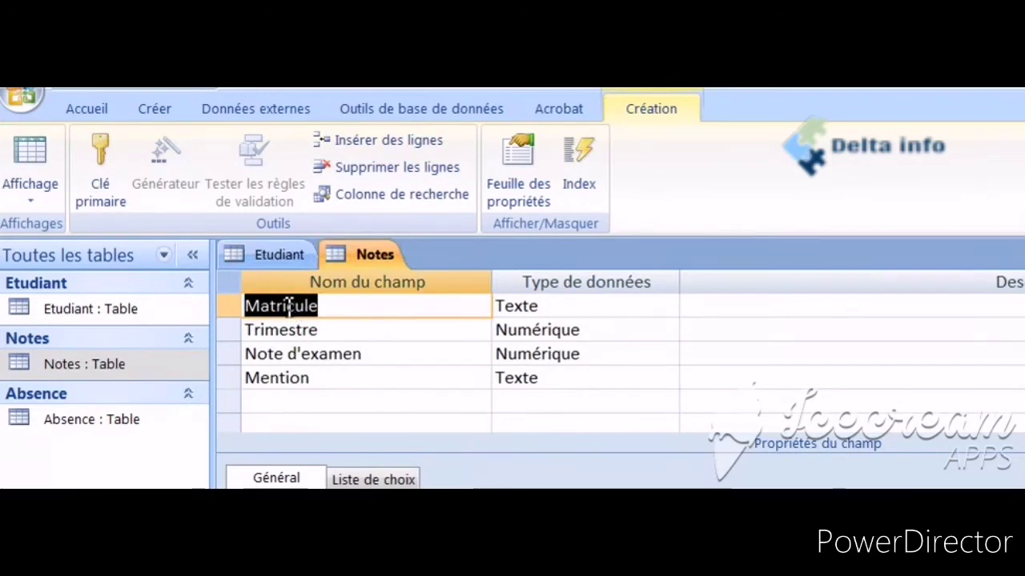
{"action": "right_click", "coordinate": [92, 432]}
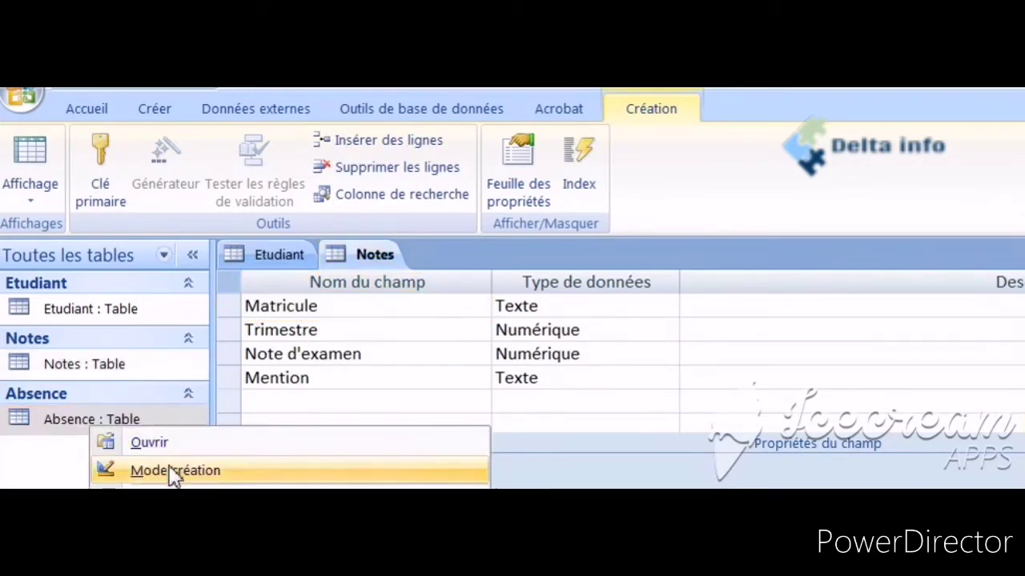
{"action": "left_click", "coordinate": [173, 472]}
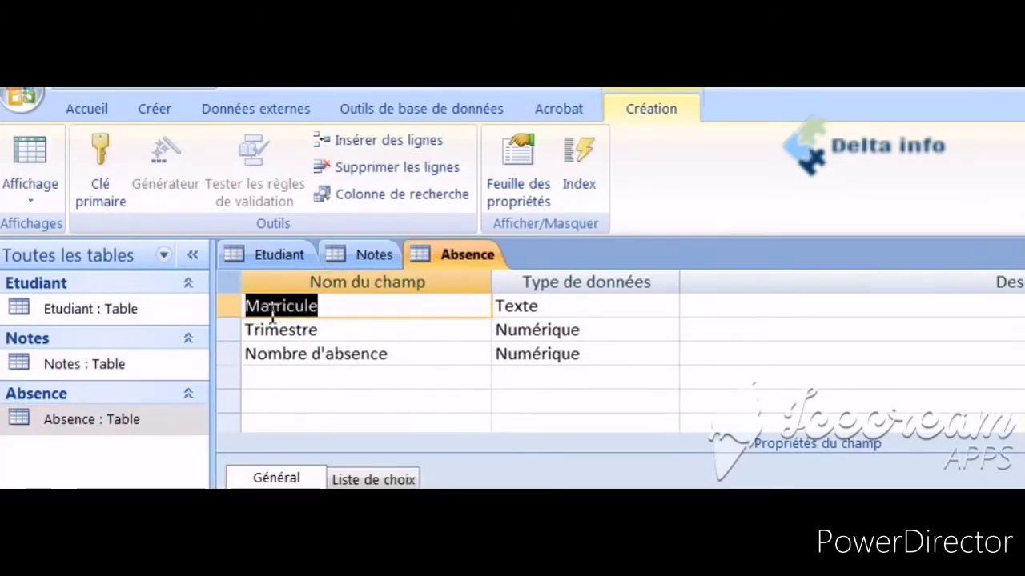
Define Matricule as the primary key of the Absence table and save the table
{"action": "left_click", "coordinate": [101, 158]}
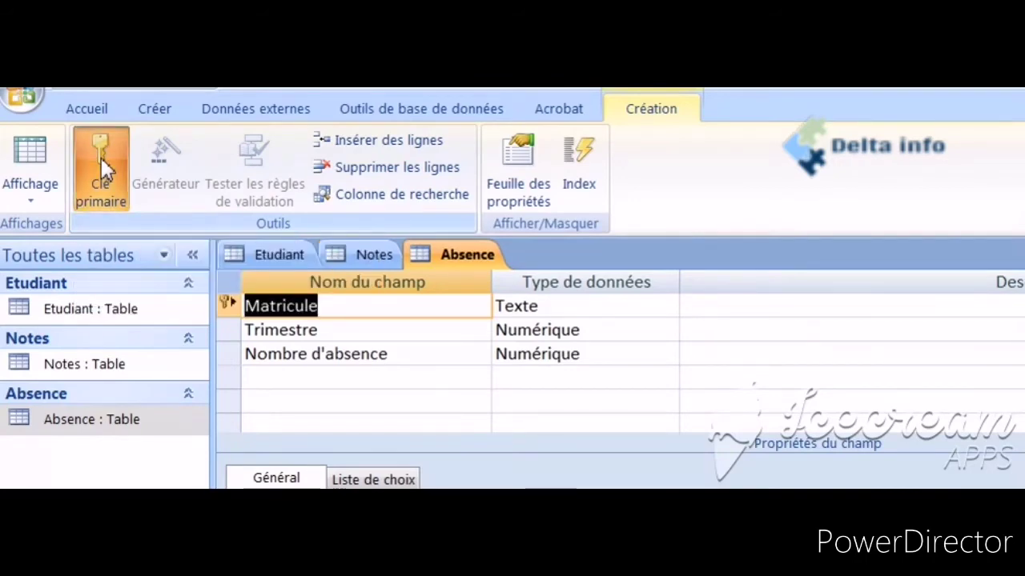
{"action": "right_click", "coordinate": [450, 251]}
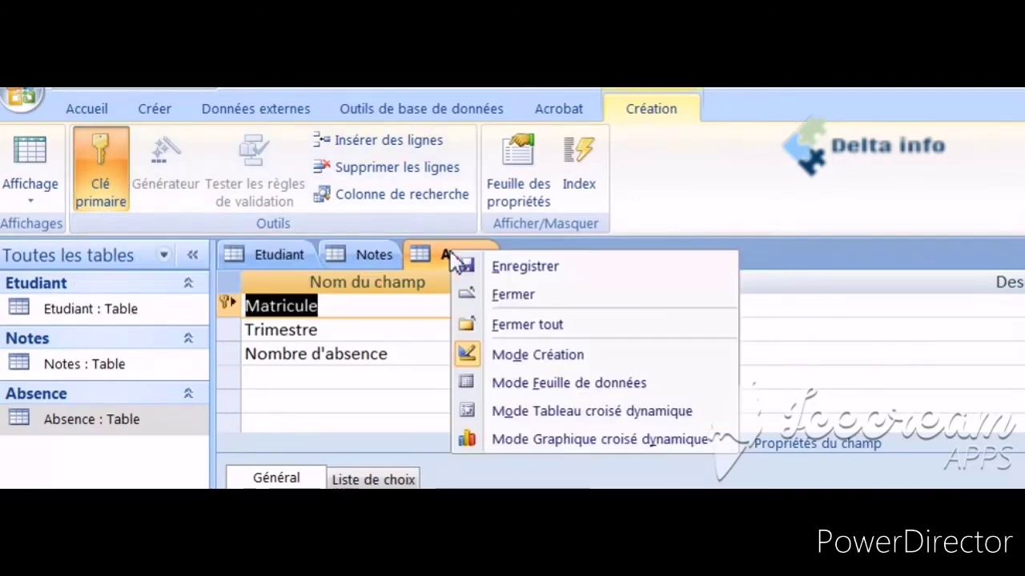
{"action": "left_click", "coordinate": [503, 269]}
Define Matricule as the primary key of the Notes table and save the table
{"action": "left_click", "coordinate": [365, 255]}
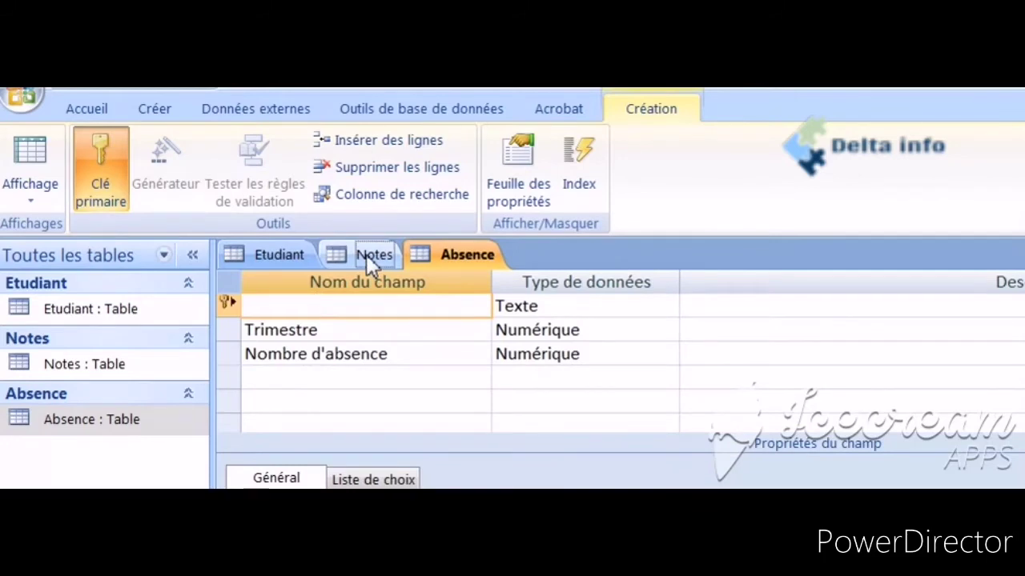
{"action": "left_click", "coordinate": [105, 158]}
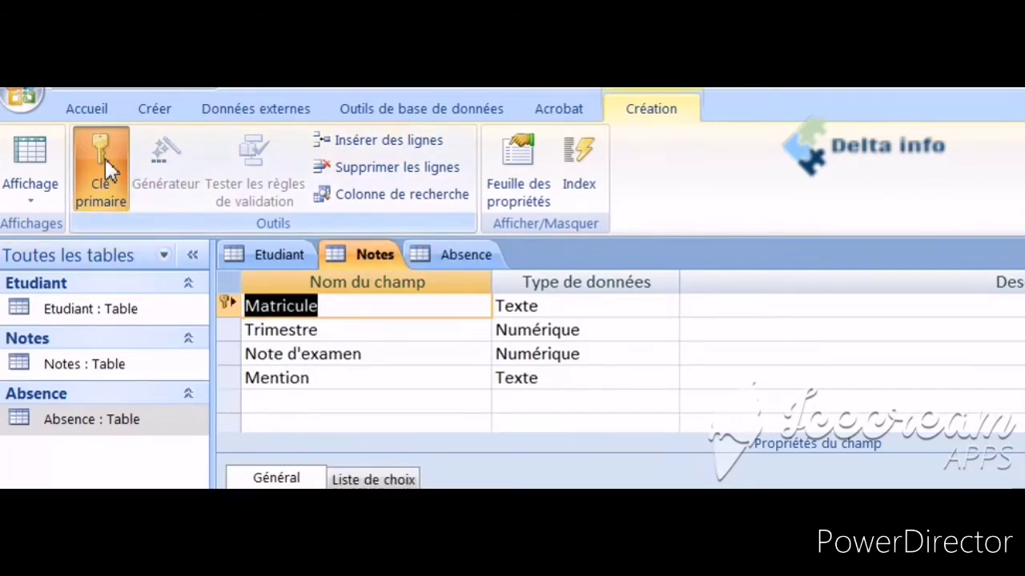
{"action": "right_click", "coordinate": [391, 258]}
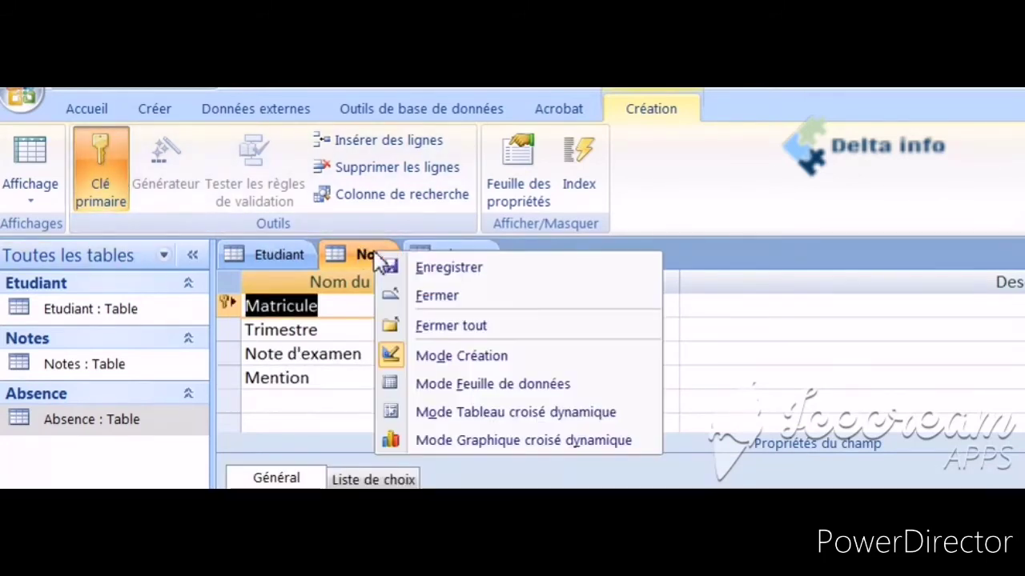
{"action": "left_click", "coordinate": [406, 268]}
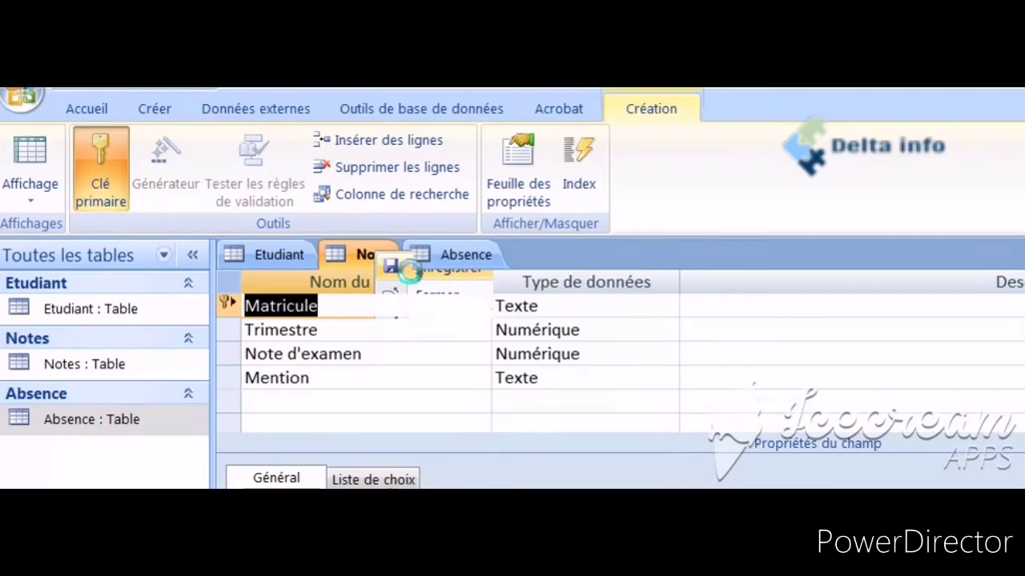
Define Matricule as the primary key of the Etudiant table and save the table
{"action": "left_click", "coordinate": [276, 254]}
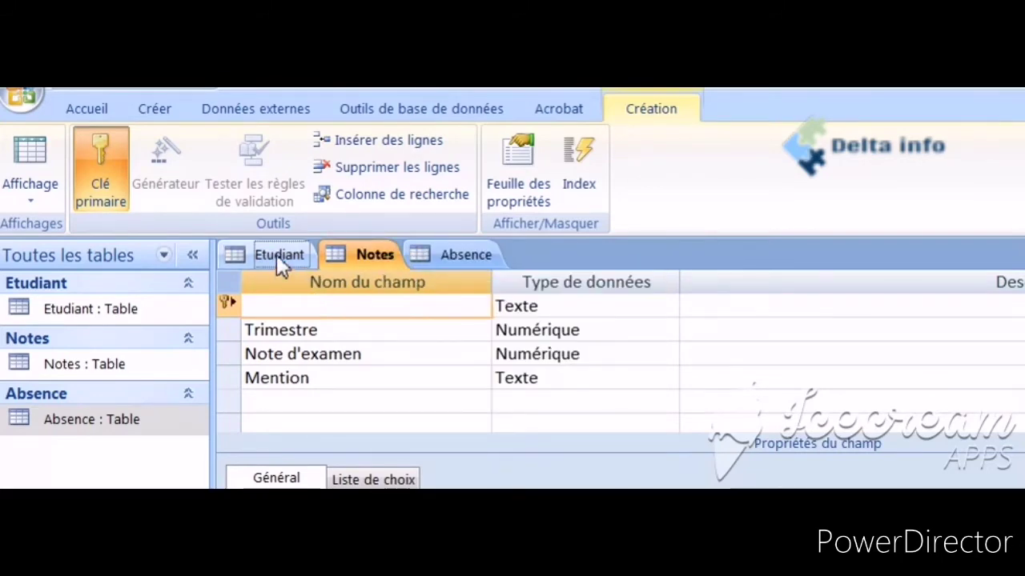
{"action": "left_click", "coordinate": [108, 159]}
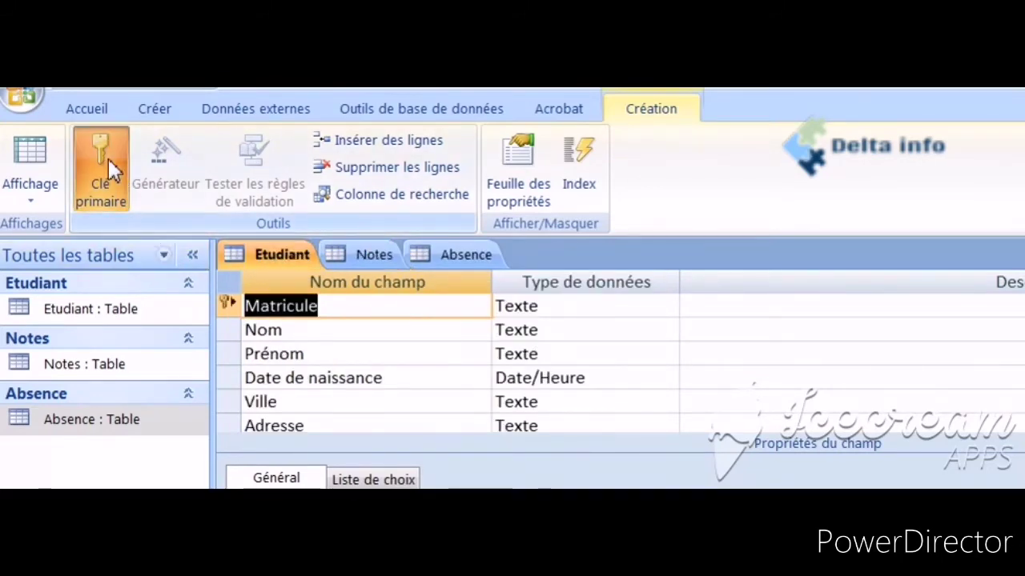
{"action": "right_click", "coordinate": [272, 258]}
{"action": "left_click", "coordinate": [348, 273]}
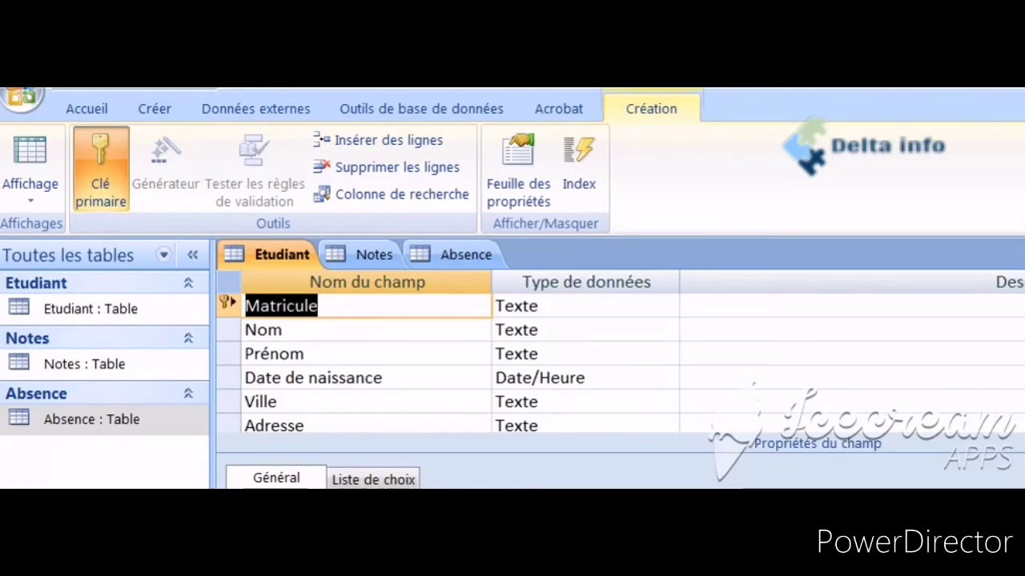
Check the saving instruction on the exercise sheet in Word, return to Access, and save and close the Etudiant table
{"action": "key", "text": "alt+Tab"}
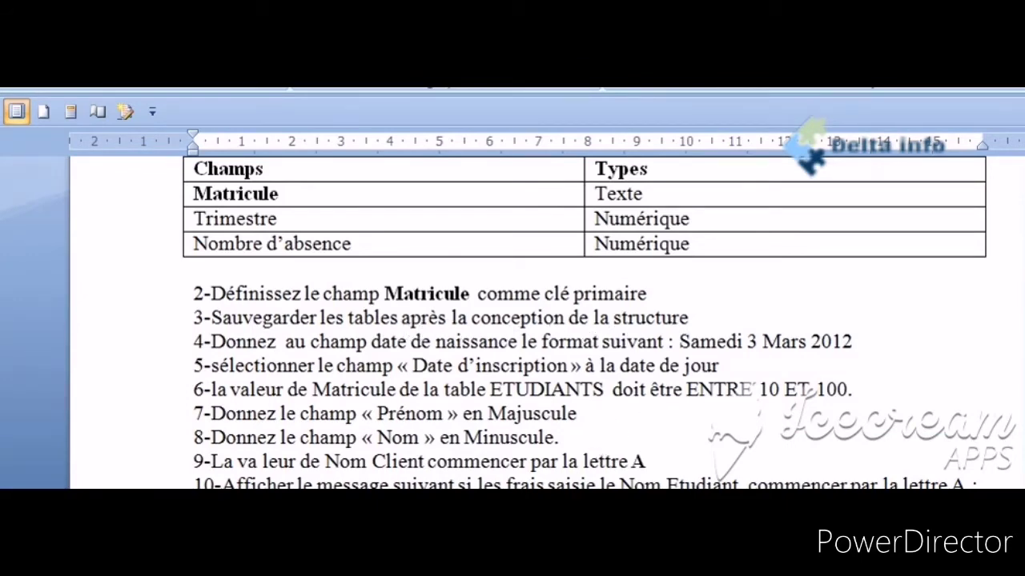
{"action": "key", "text": "alt+Tab"}
{"action": "right_click", "coordinate": [372, 241]}
{"action": "left_click", "coordinate": [425, 268]}
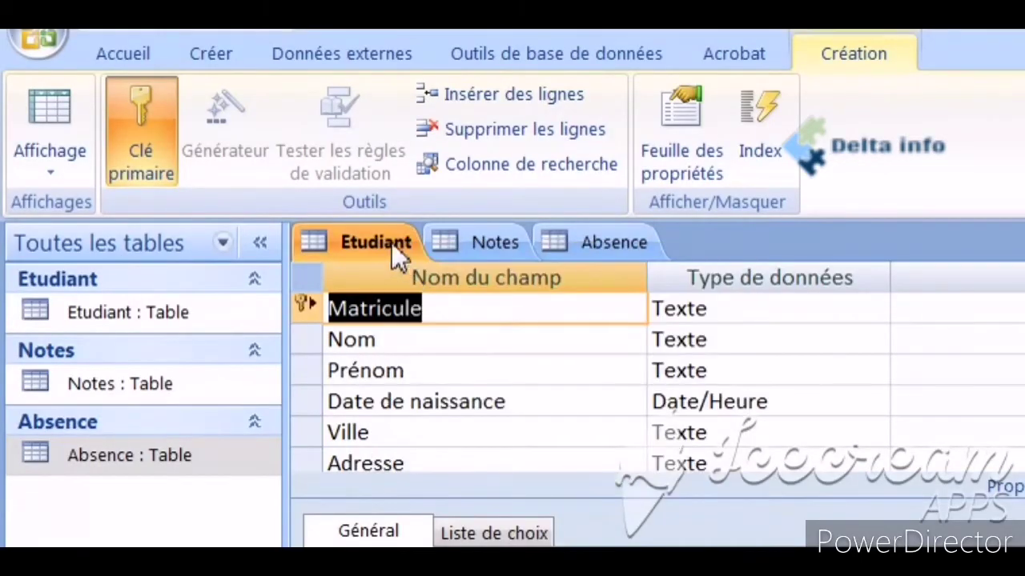
{"action": "right_click", "coordinate": [391, 243]}
{"action": "left_click", "coordinate": [470, 304]}
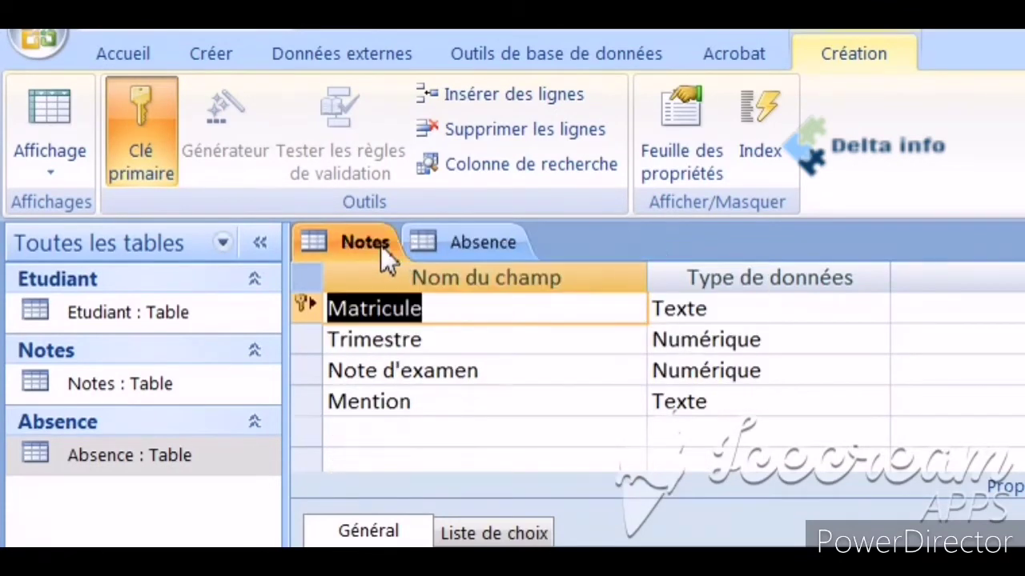
Save and close the designs of the Notes and Absence tables
{"action": "right_click", "coordinate": [380, 244]}
{"action": "left_click", "coordinate": [416, 263]}
{"action": "right_click", "coordinate": [378, 246]}
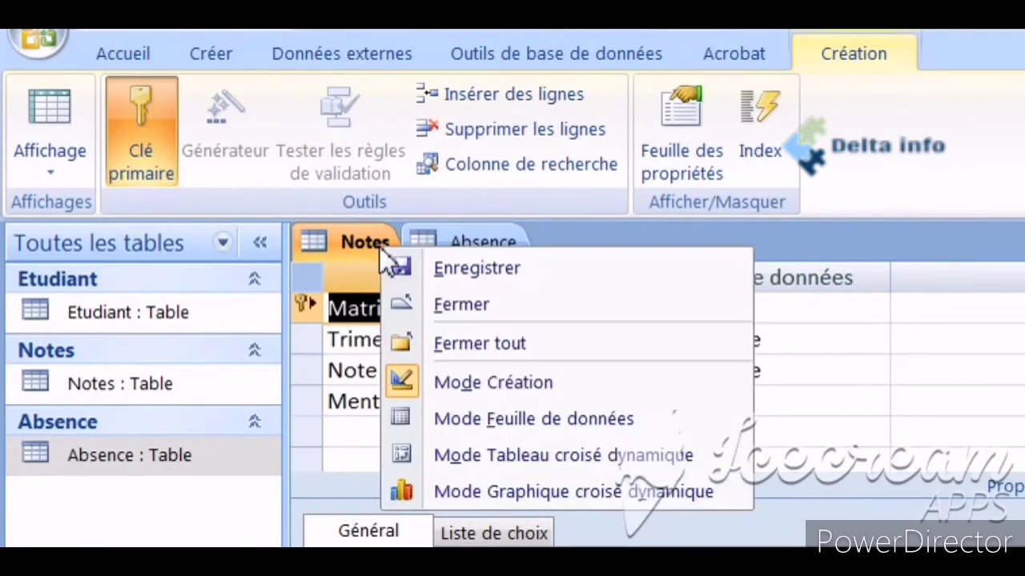
{"action": "left_click", "coordinate": [404, 304]}
{"action": "right_click", "coordinate": [357, 231]}
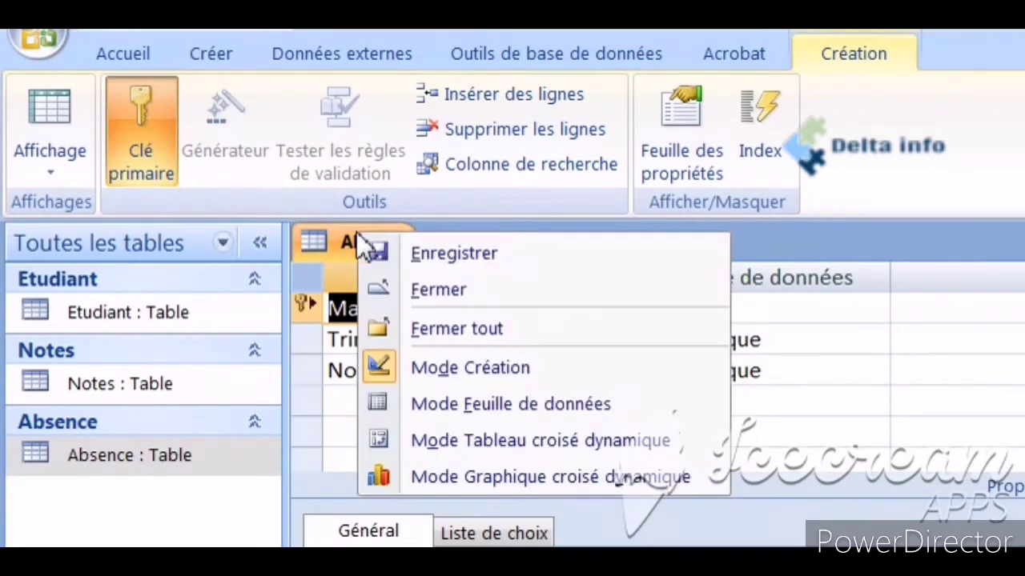
{"action": "left_click", "coordinate": [429, 249]}
{"action": "right_click", "coordinate": [362, 240]}
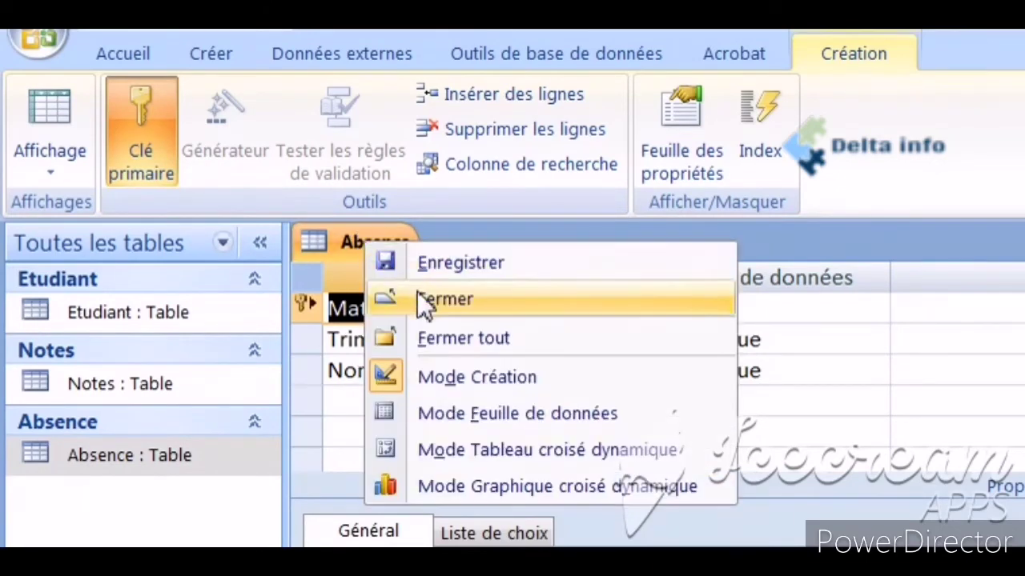
{"action": "left_click", "coordinate": [417, 296]}
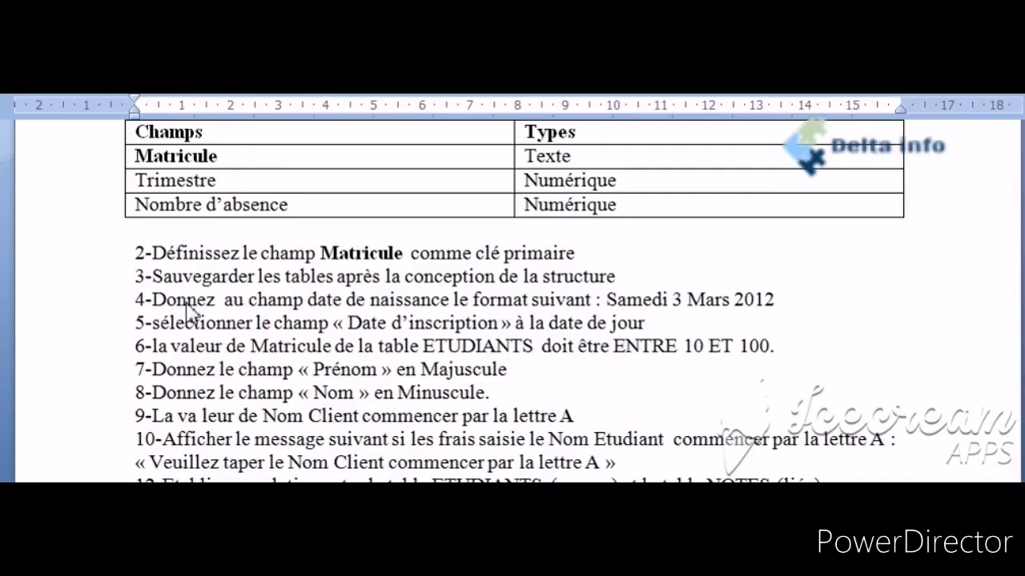
Read instruction 4 on the exercise sheet, open the Etudiant table in design view and select the Date de naissance field
{"action": "left_click_drag", "start_coordinate": [154, 299], "coordinate": [578, 299]}
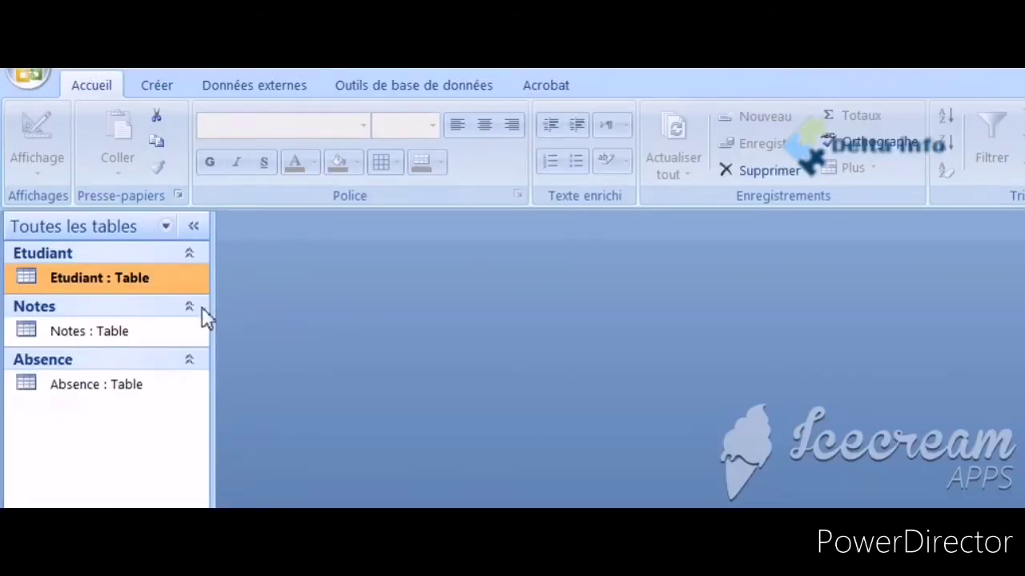
{"action": "right_click", "coordinate": [156, 292]}
{"action": "left_click", "coordinate": [168, 322]}
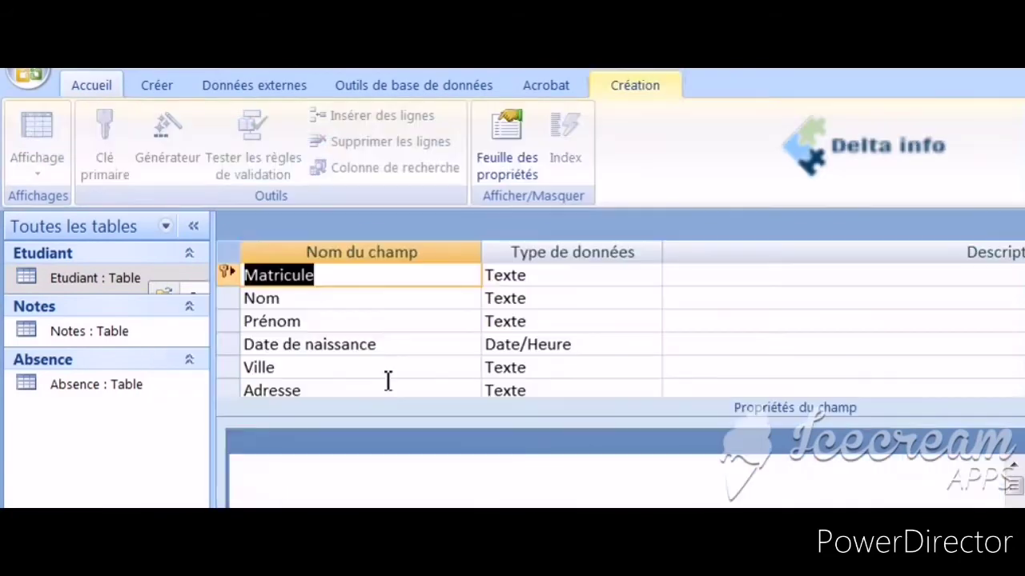
{"action": "left_click", "coordinate": [382, 345]}
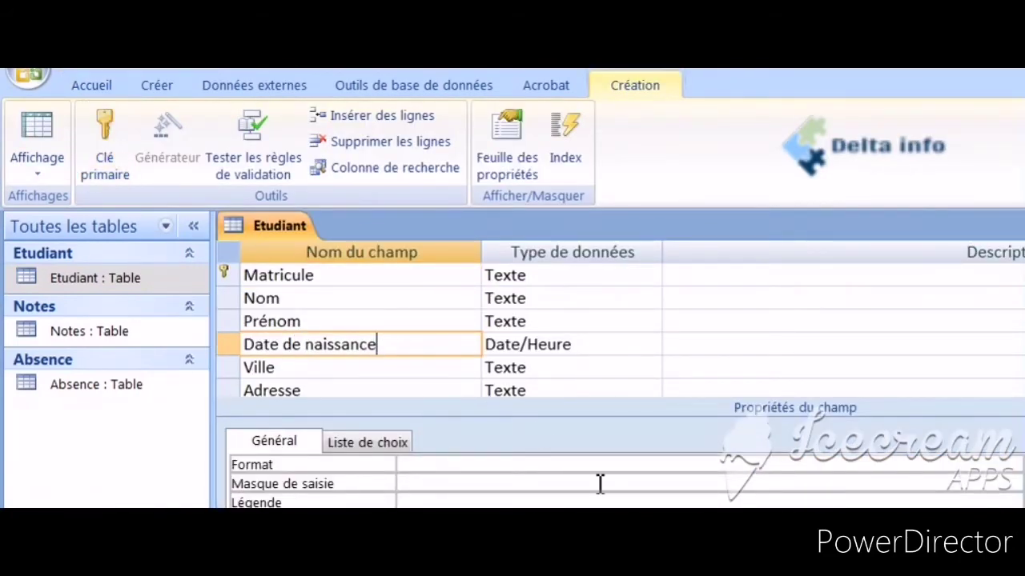
Check the sample date Samedi 3 Mars 2012 on the exercise sheet, and set the Date de naissance format to Date, complet
{"action": "key", "text": "alt+Tab"}
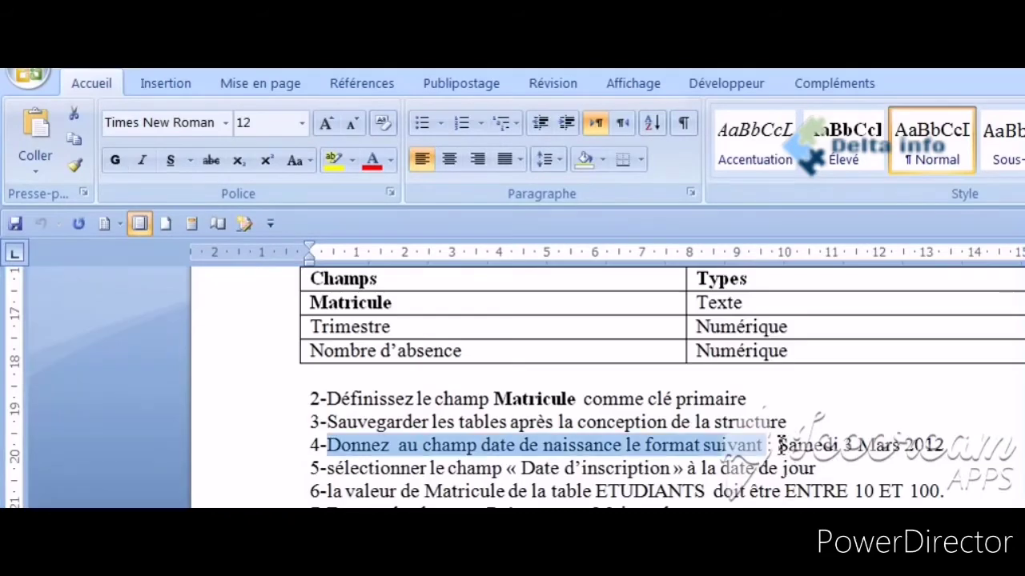
{"action": "left_click_drag", "start_coordinate": [779, 445], "coordinate": [957, 447]}
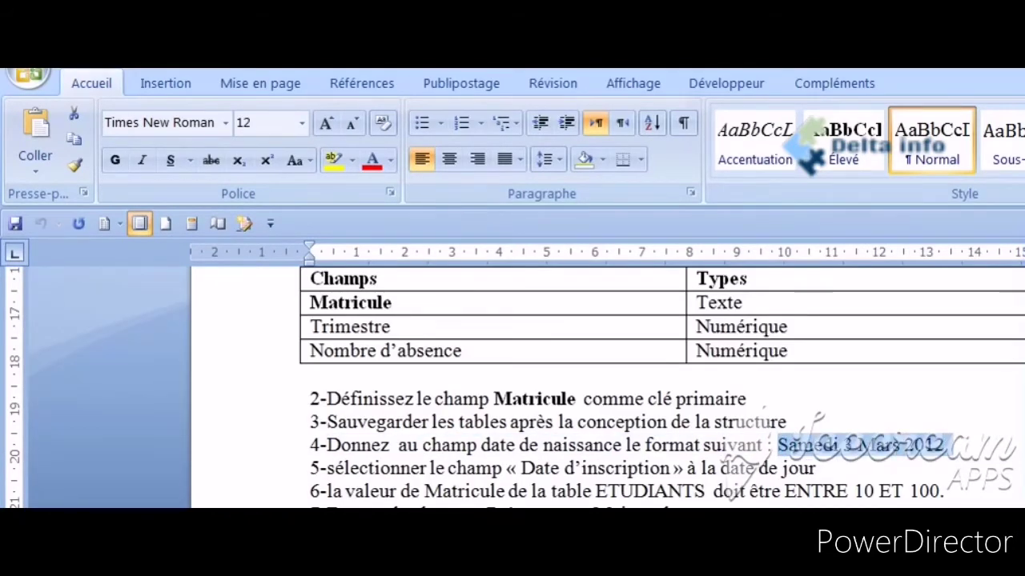
{"action": "key", "text": "alt+Tab"}
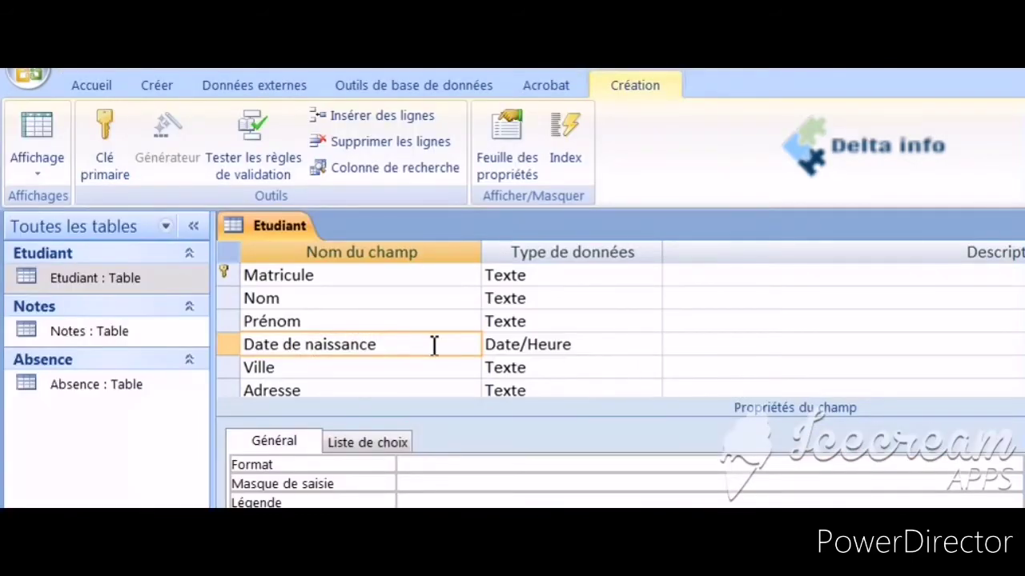
{"action": "left_click", "coordinate": [457, 467]}
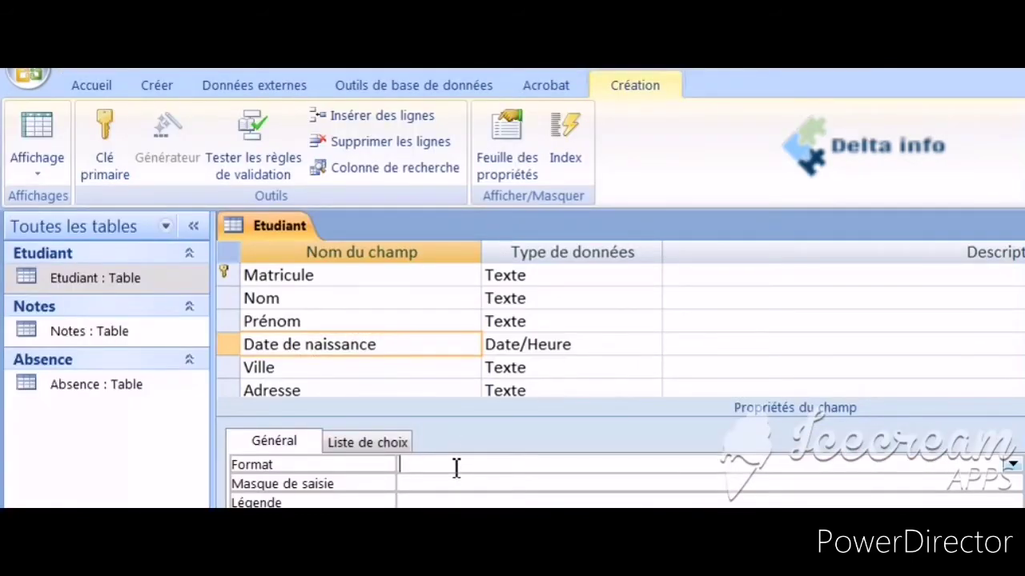
{"action": "left_click", "coordinate": [1012, 466]}
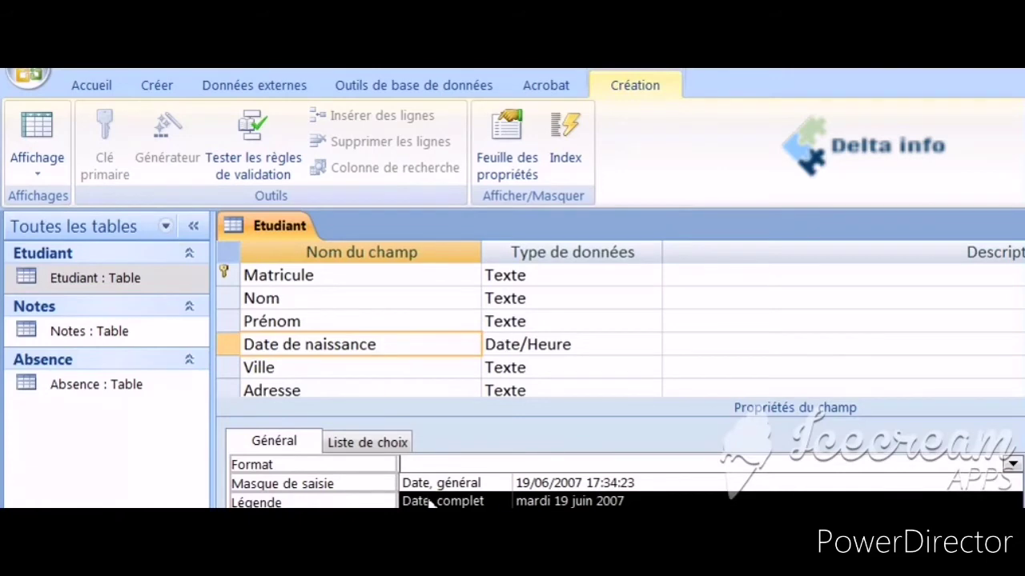
{"action": "left_click", "coordinate": [473, 503]}
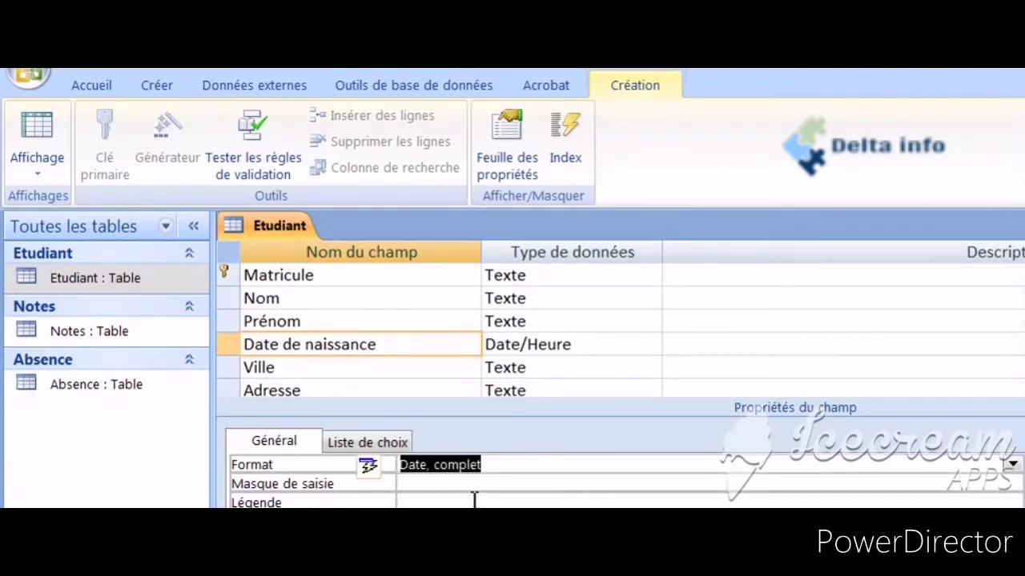
Save the modified design of the Etudiant table and close it
{"action": "right_click", "coordinate": [272, 236]}
{"action": "left_click", "coordinate": [300, 240]}
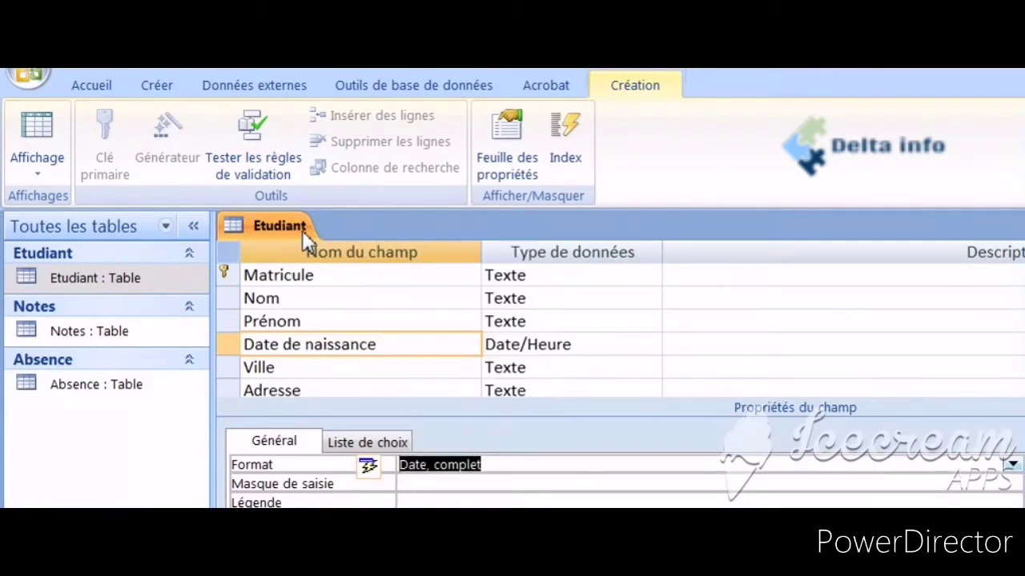
{"action": "right_click", "coordinate": [294, 227]}
{"action": "left_click", "coordinate": [320, 264]}
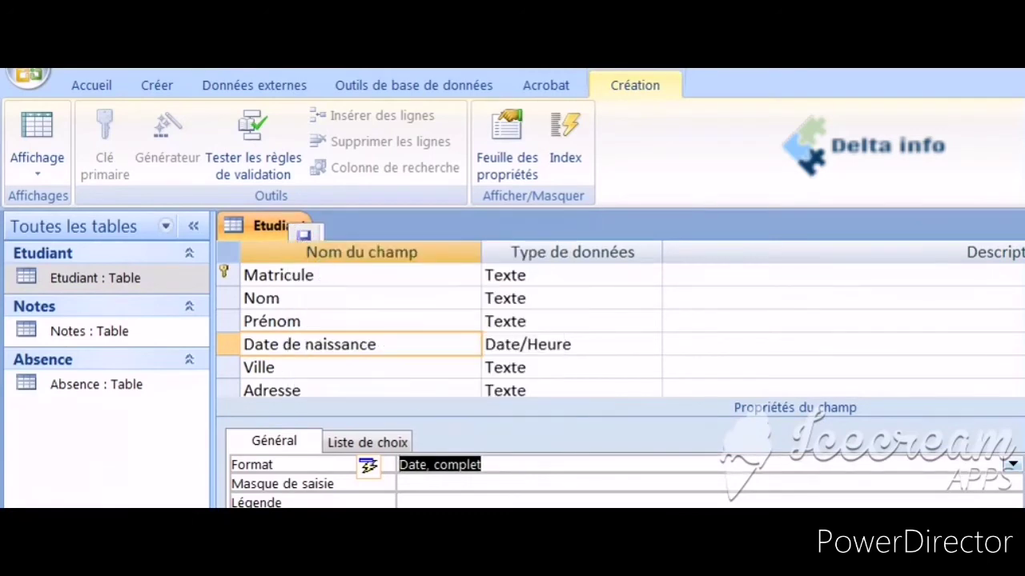
Open the Etudiant table in datasheet view and enter a student's matricule number, last name and first name in the first record
{"action": "right_click", "coordinate": [91, 290]}
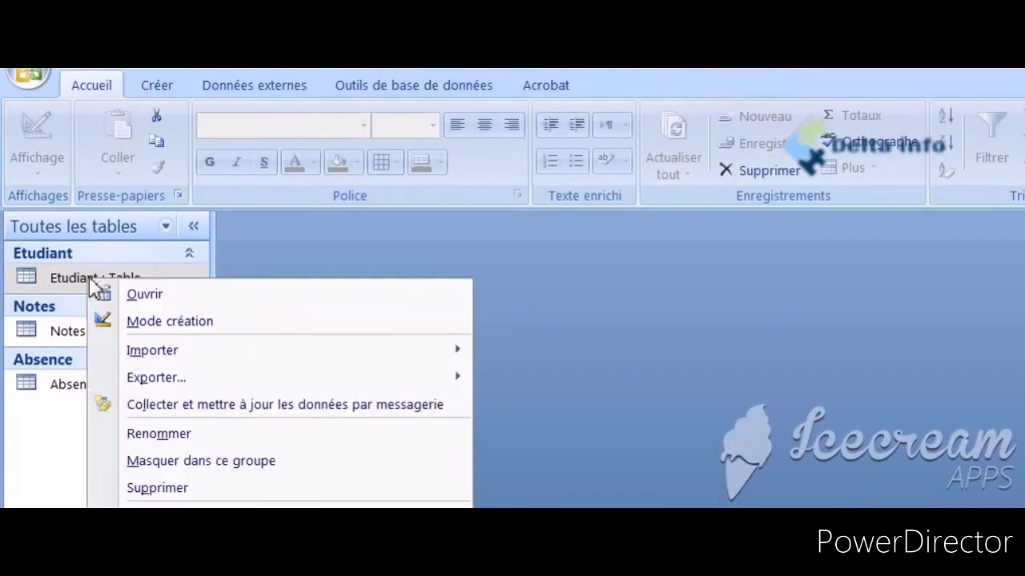
{"action": "left_click", "coordinate": [132, 295]}
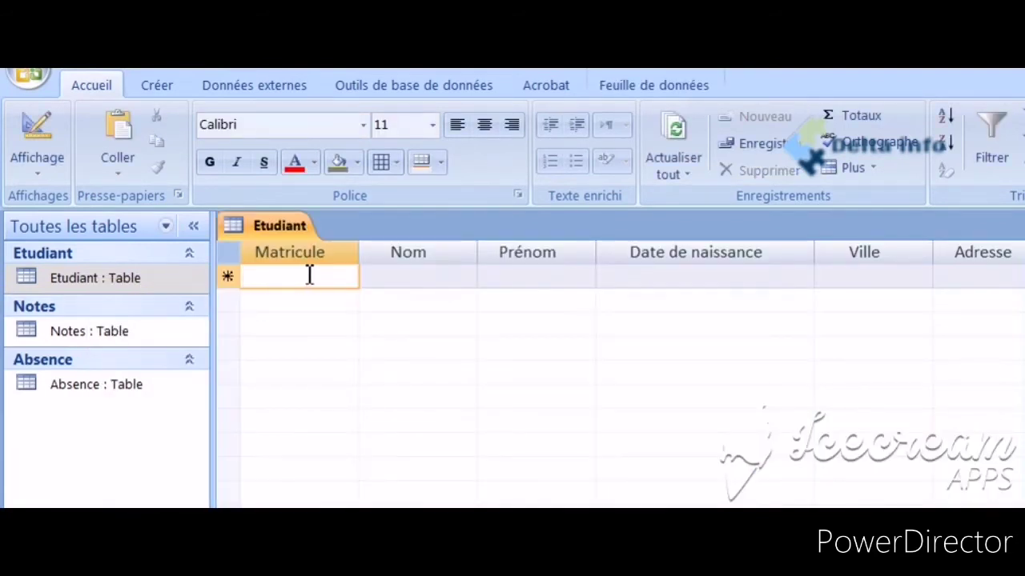
{"action": "type", "text": "1"}
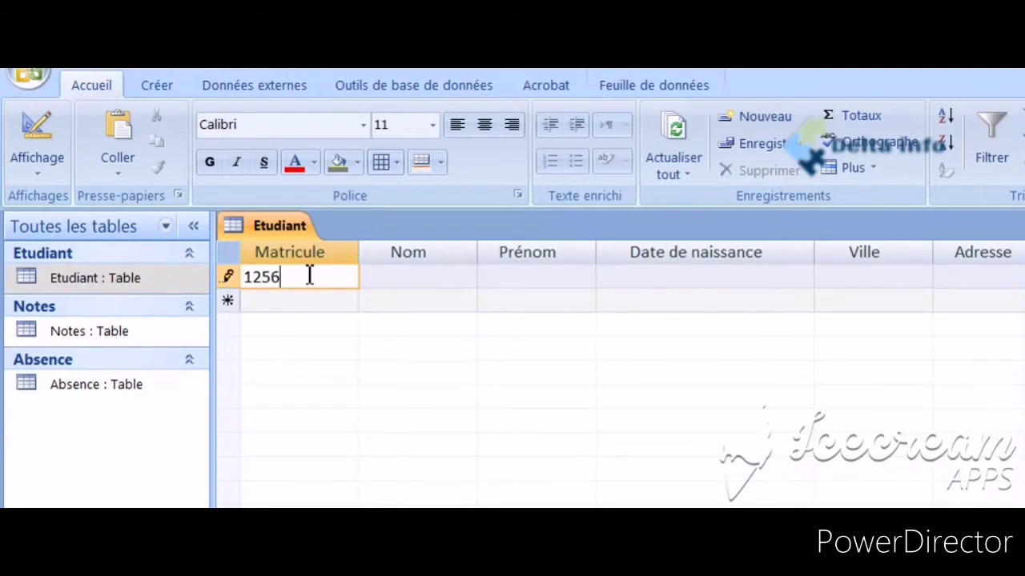
{"action": "type", "text": "256"}
{"action": "left_click", "coordinate": [440, 287]}
{"action": "type", "text": "A"}
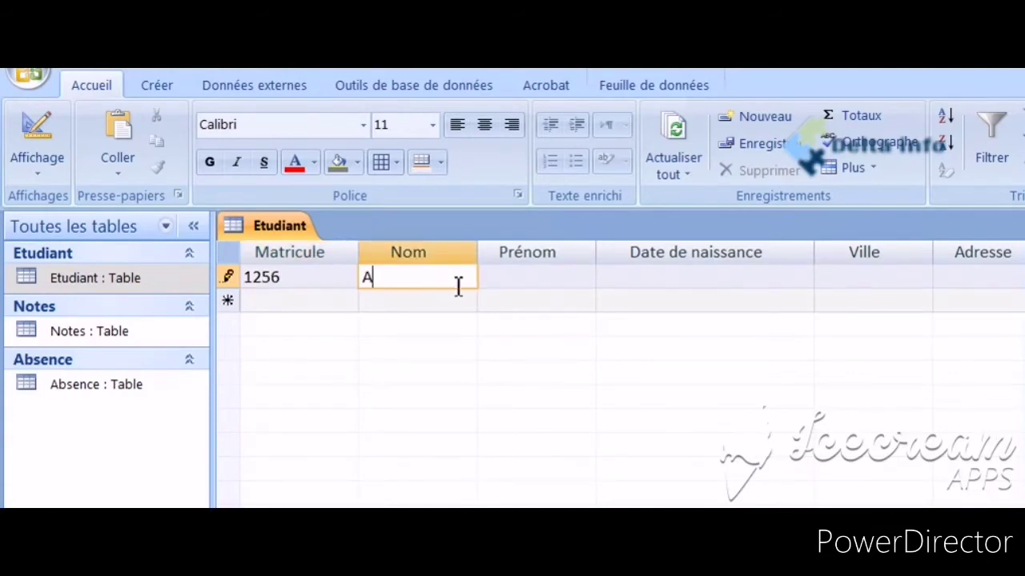
{"action": "type", "text": "alami"}
{"action": "left_click", "coordinate": [554, 288]}
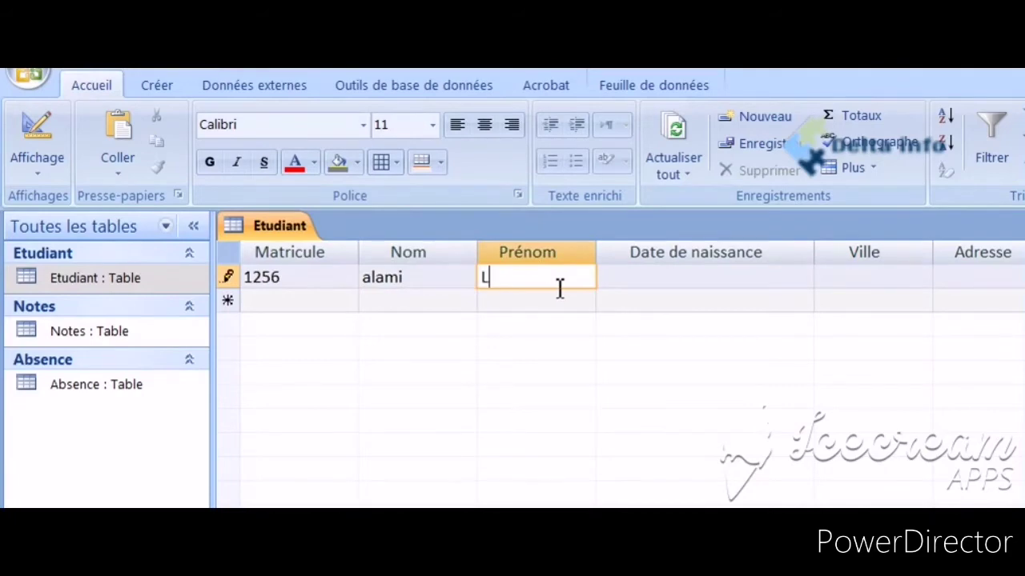
Enter the student's date of birth in the first record and widen the Date de naissance column
{"action": "left_click", "coordinate": [686, 286]}
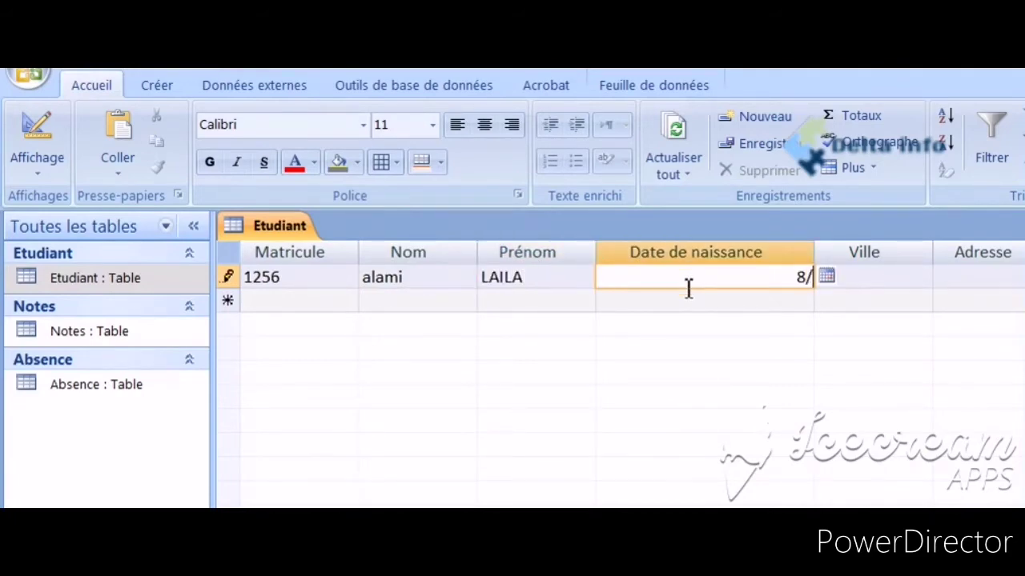
{"action": "type", "text": "8/6/7"}
{"action": "key", "text": "BackSpace"}
{"action": "type", "text": "20"}
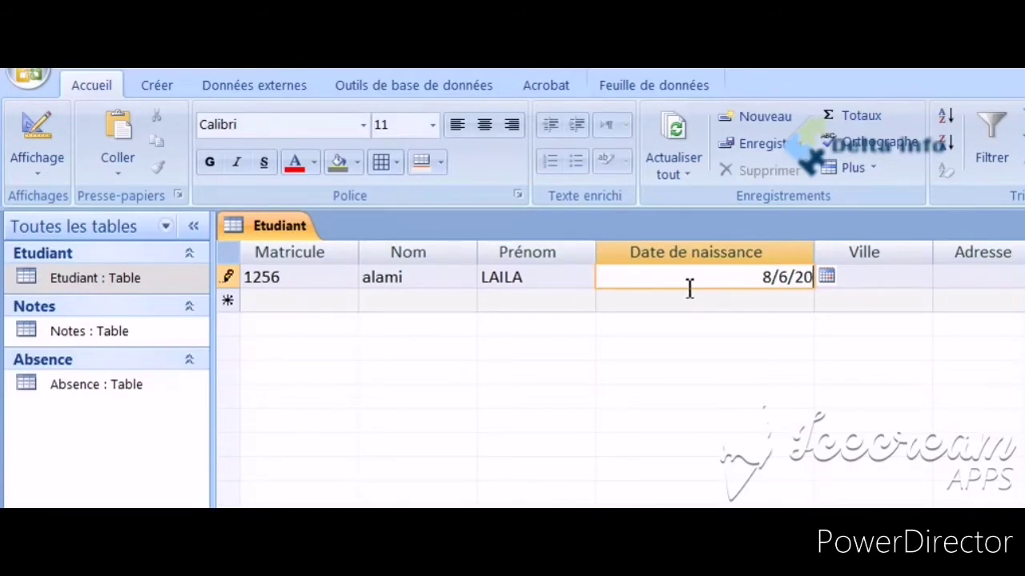
{"action": "type", "text": "21"}
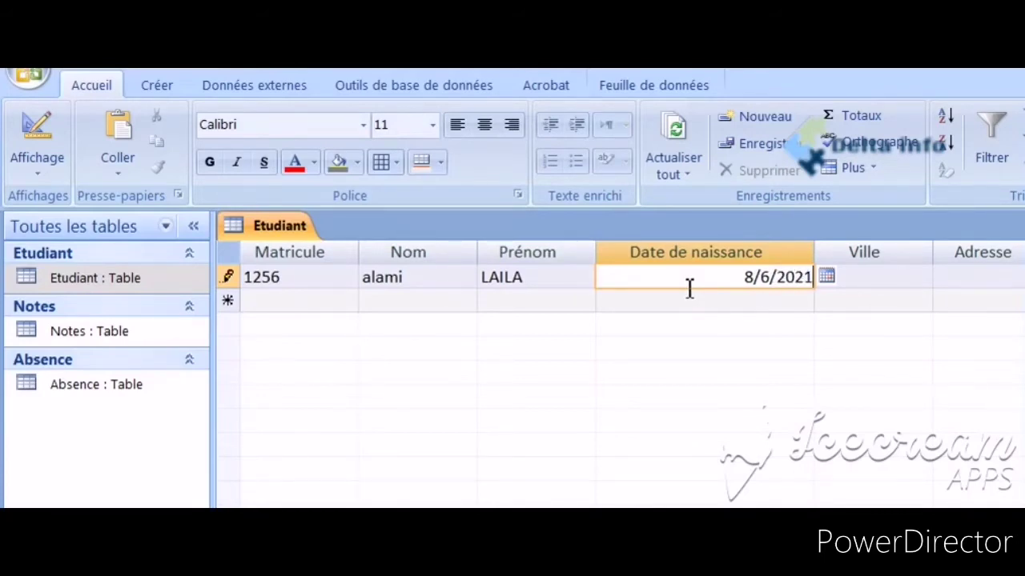
{"action": "left_click", "coordinate": [880, 277]}
{"action": "left_click_drag", "start_coordinate": [815, 245], "coordinate": [886, 244]}
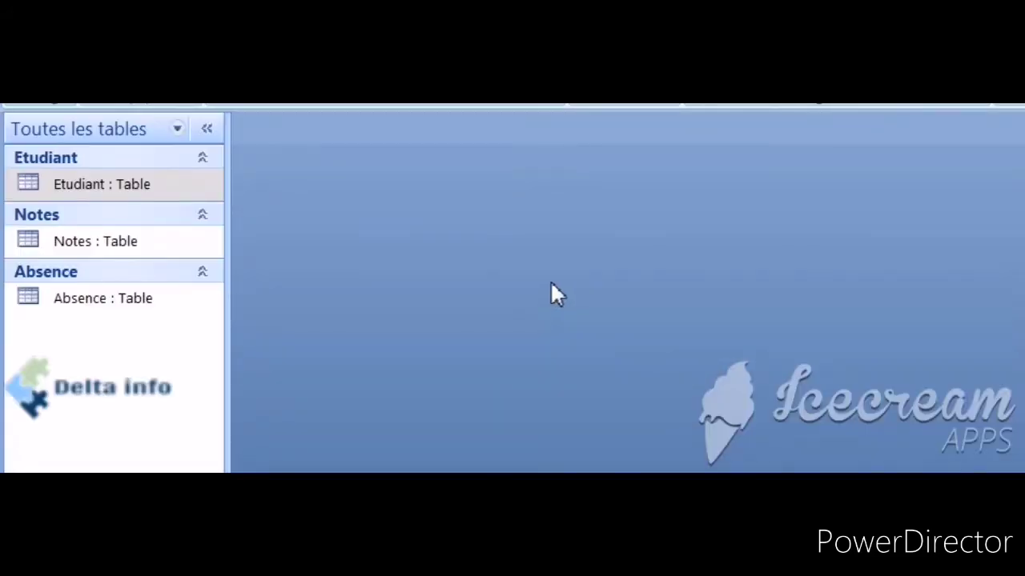
Open the Etudiant table in design view and set the default value of the Date d'inscription field to =date()
{"action": "left_click", "coordinate": [70, 193]}
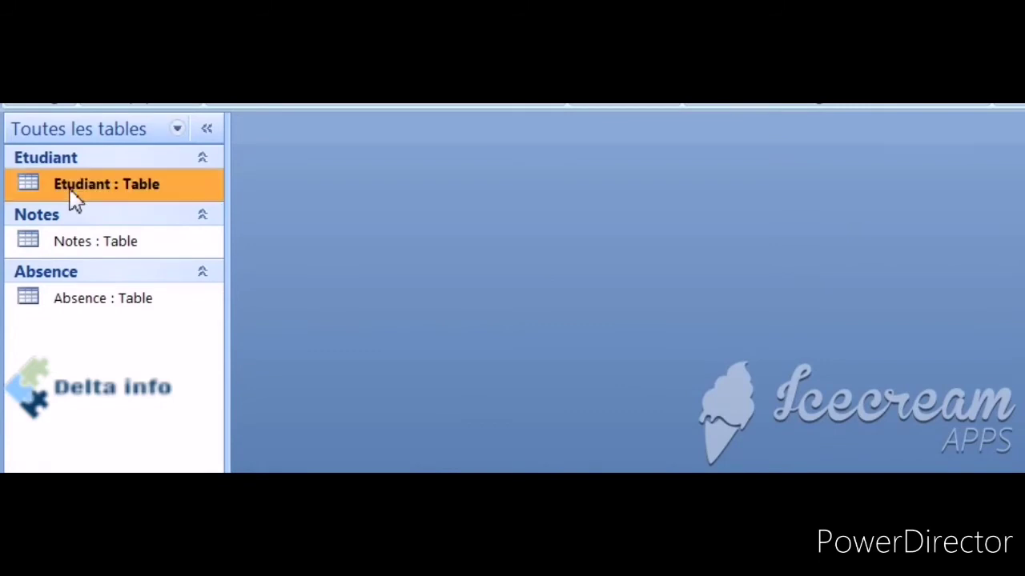
{"action": "right_click", "coordinate": [72, 200]}
{"action": "left_click", "coordinate": [125, 234]}
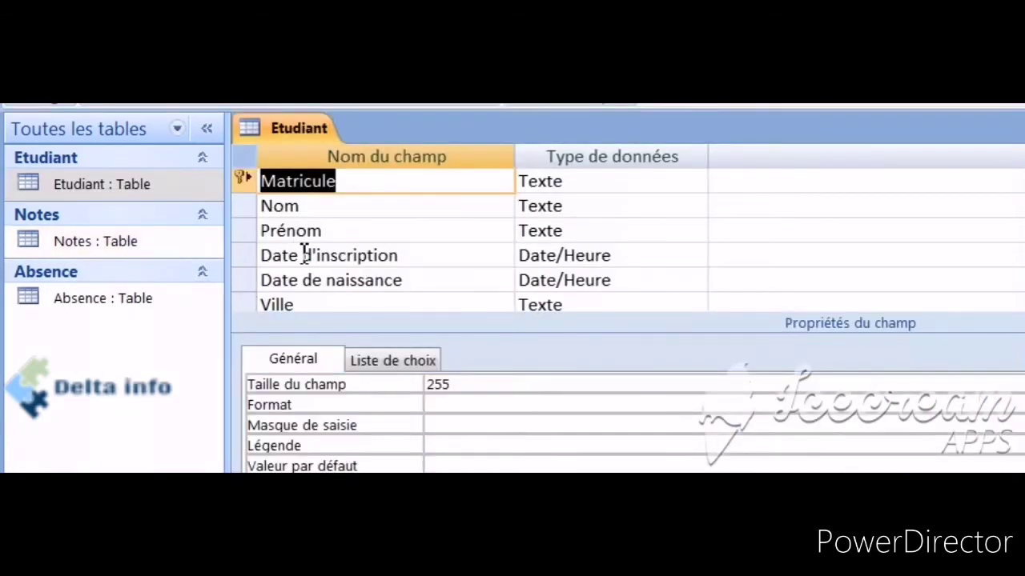
{"action": "left_click", "coordinate": [303, 254]}
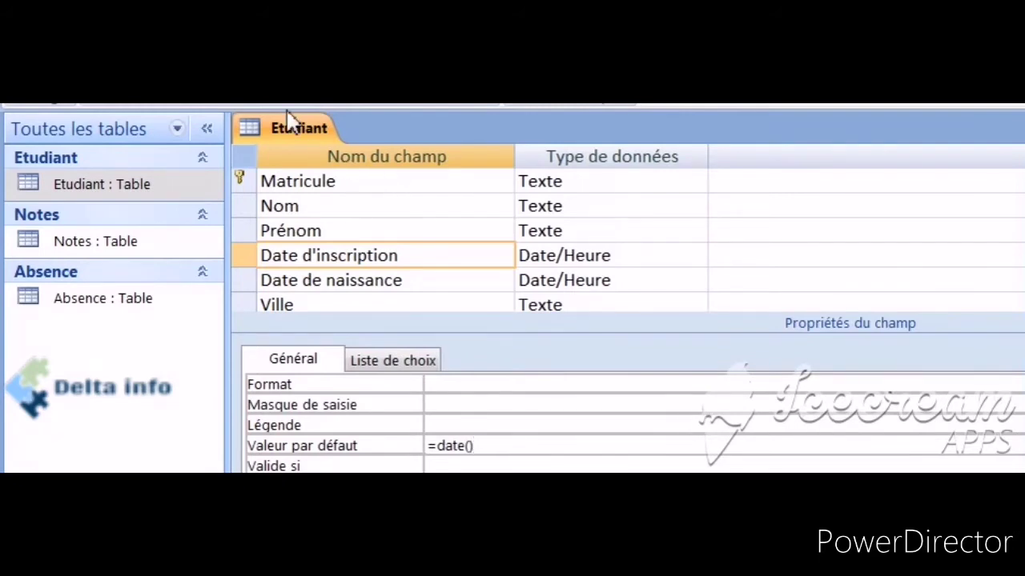
Save and close the Etudiant table design, and reopen the table in datasheet view
{"action": "left_click", "coordinate": [303, 138]}
{"action": "right_click", "coordinate": [303, 135]}
{"action": "left_click", "coordinate": [377, 148]}
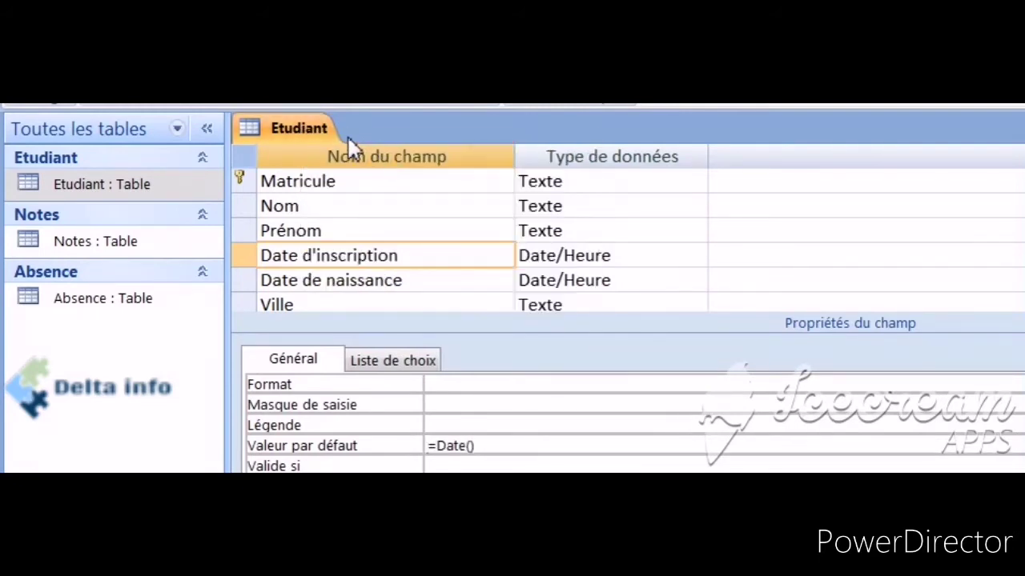
{"action": "right_click", "coordinate": [311, 134]}
{"action": "left_click", "coordinate": [352, 177]}
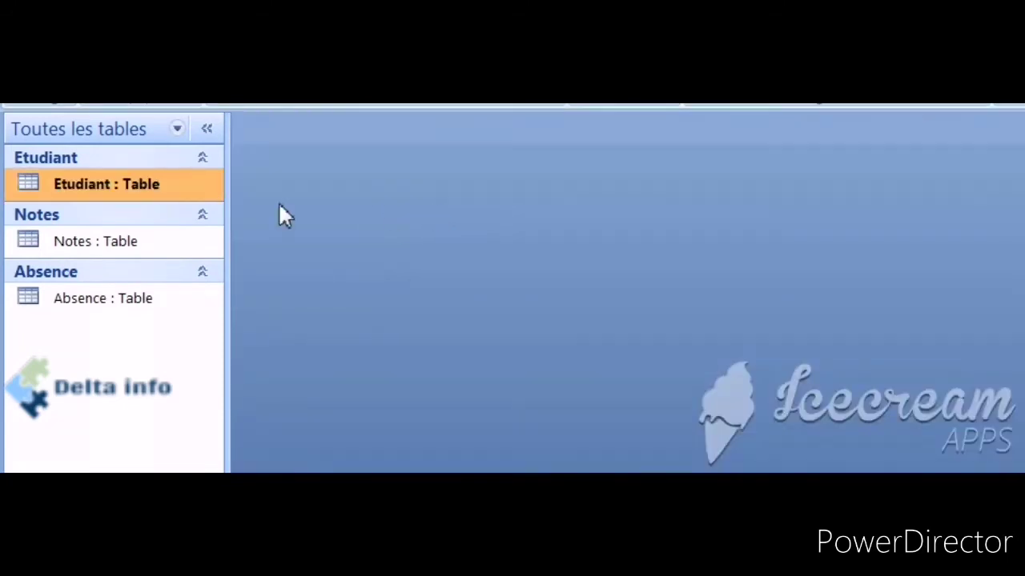
{"action": "double_click", "coordinate": [84, 192]}
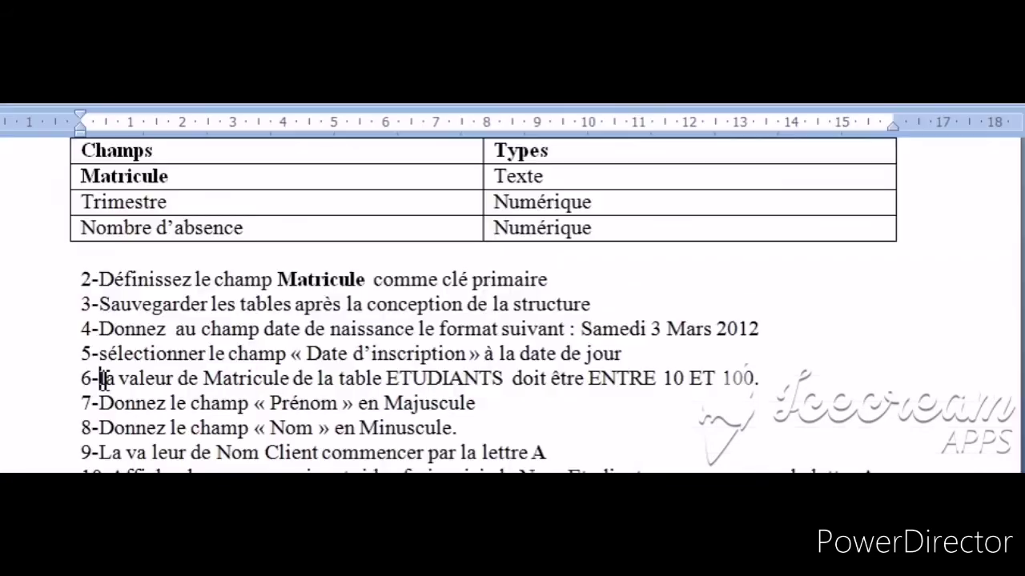
Check item 6 on the exercise sheet, and set the Matricule field's Valide si rule in the Etudiant design to ENTRE 10 ET 100
{"action": "left_click_drag", "start_coordinate": [98, 378], "coordinate": [825, 384]}
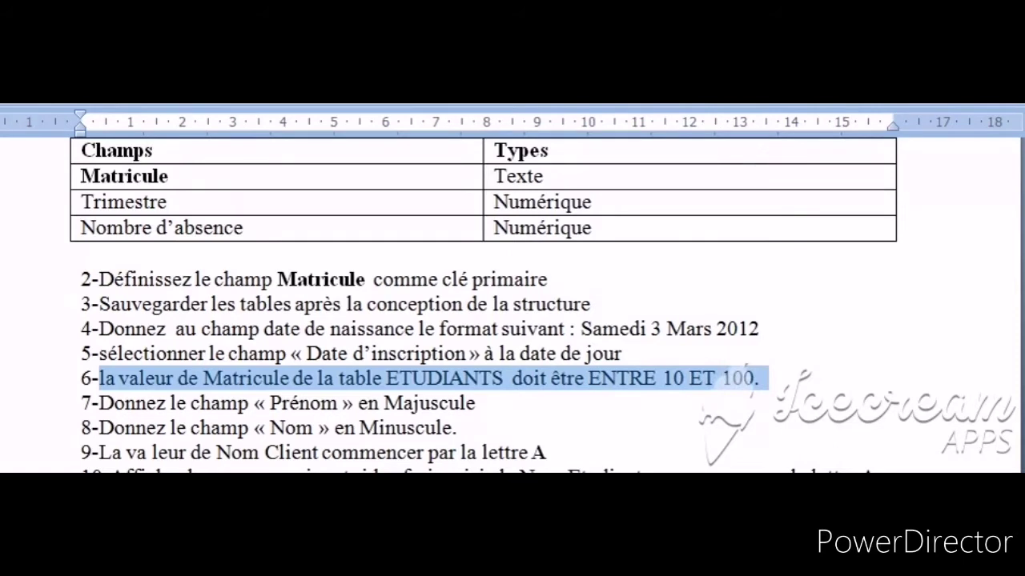
{"action": "left_click", "coordinate": [824, 384]}
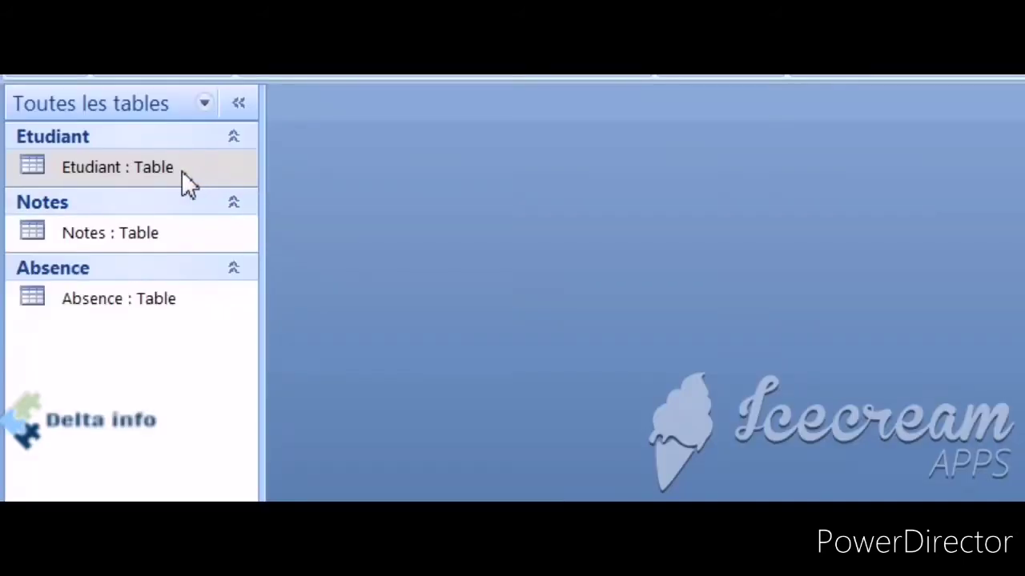
{"action": "double_click", "coordinate": [182, 170]}
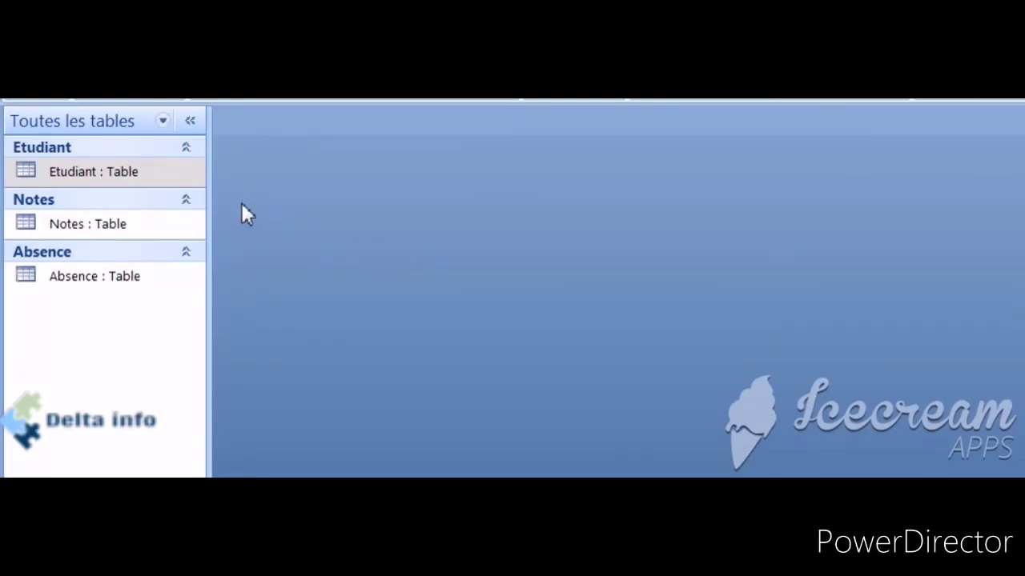
{"action": "double_click", "coordinate": [155, 168]}
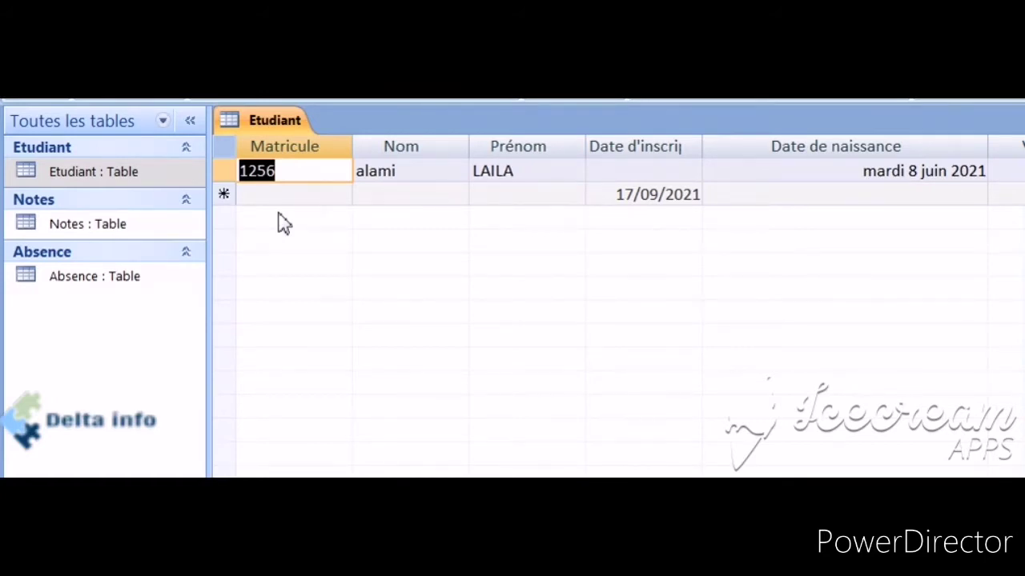
{"action": "right_click", "coordinate": [277, 120]}
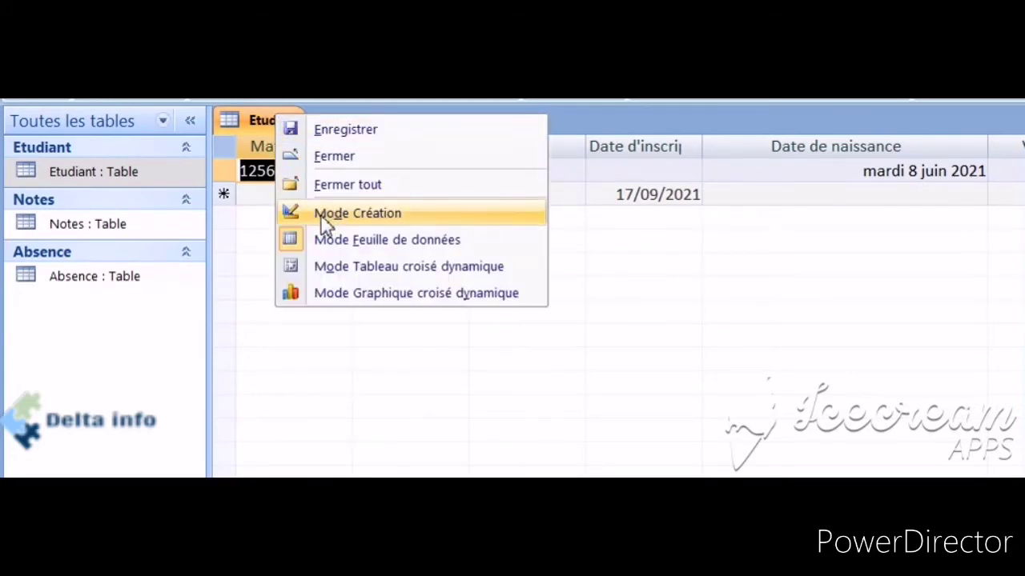
{"action": "left_click", "coordinate": [357, 213]}
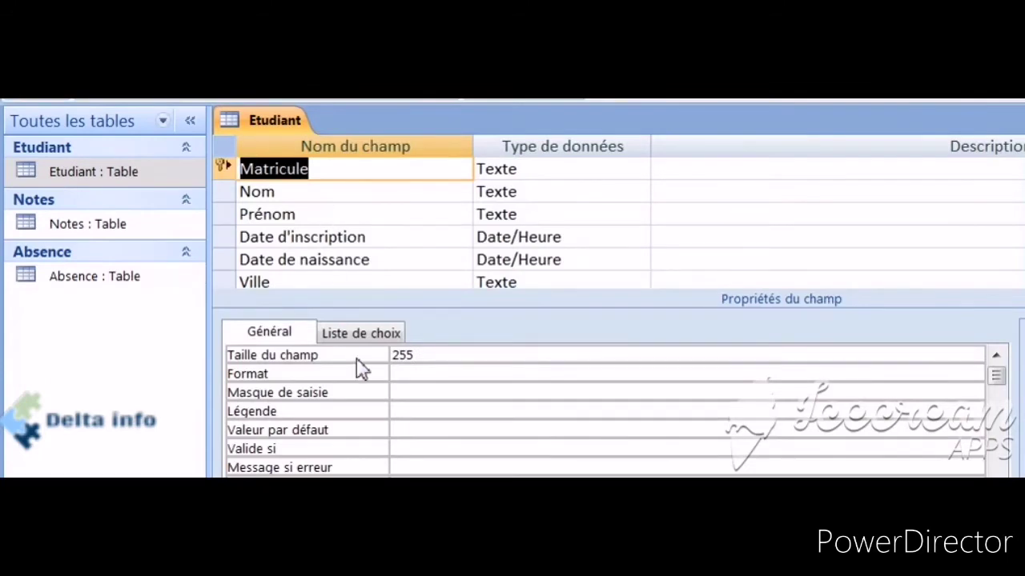
{"action": "left_click", "coordinate": [403, 449]}
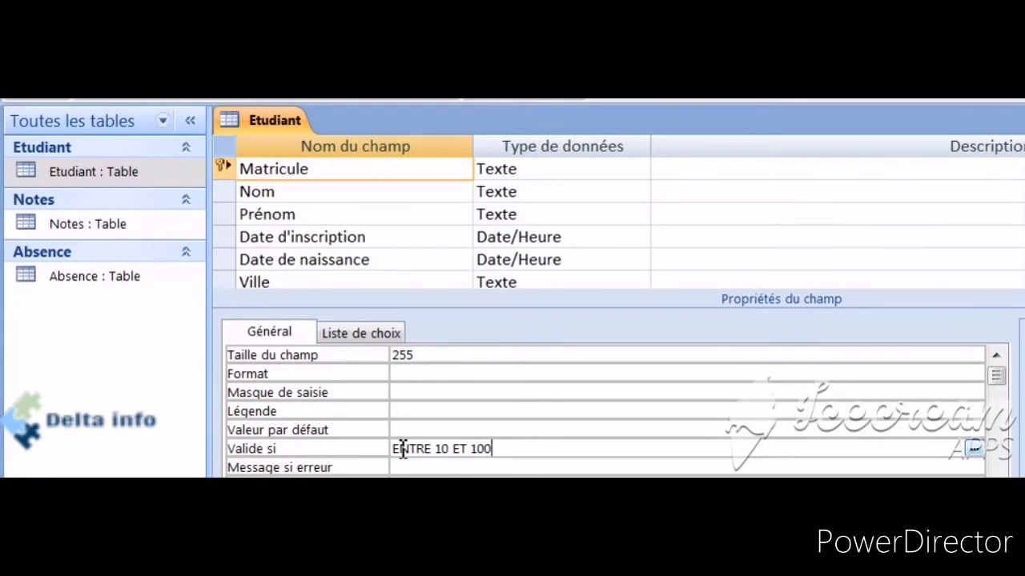
Try to save the Etudiant design with existing data tested against the new Matricule rule
{"action": "right_click", "coordinate": [285, 124]}
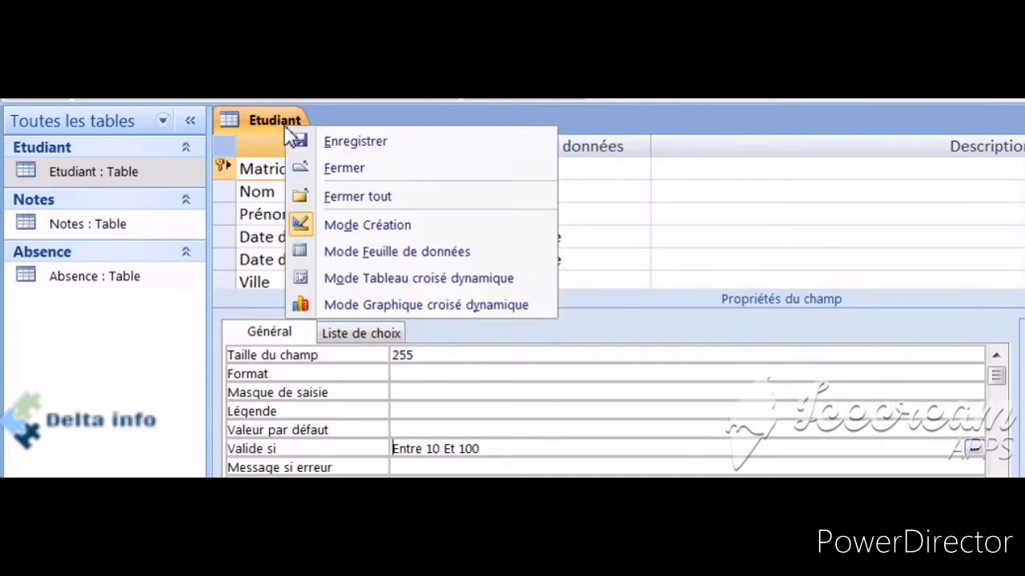
{"action": "left_click", "coordinate": [361, 143]}
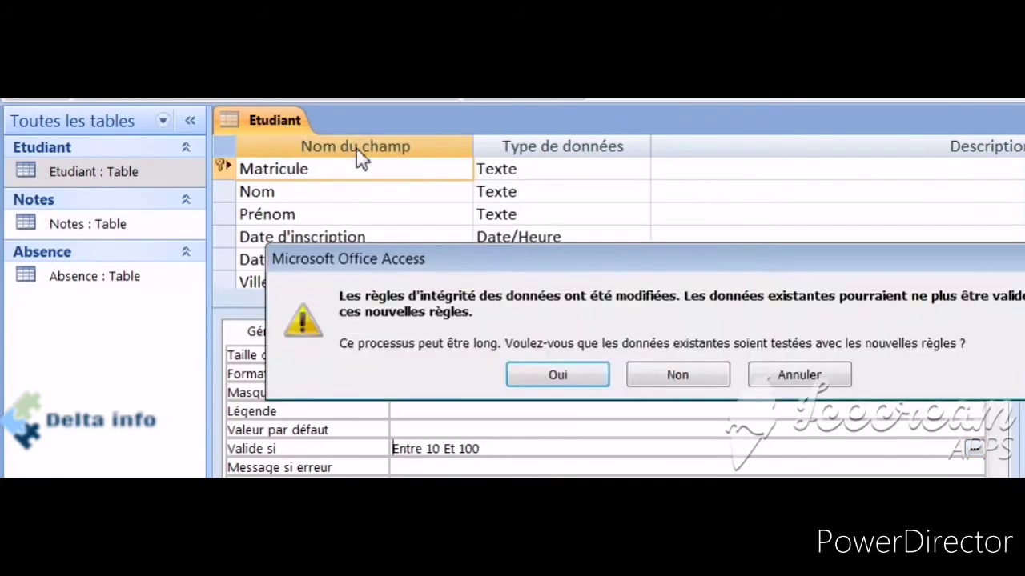
{"action": "left_click", "coordinate": [564, 375]}
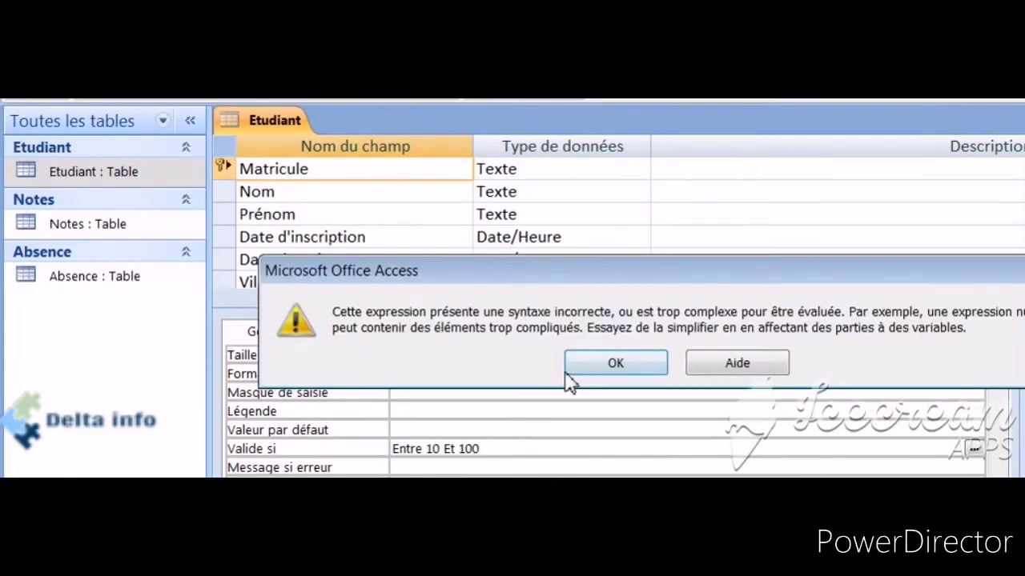
{"action": "left_click", "coordinate": [638, 372]}
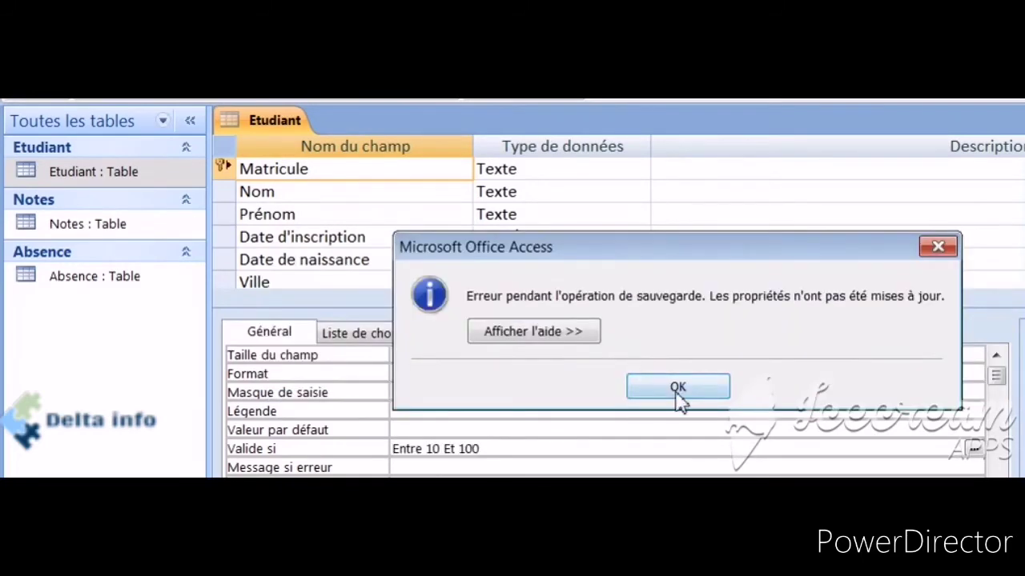
{"action": "left_click", "coordinate": [679, 391]}
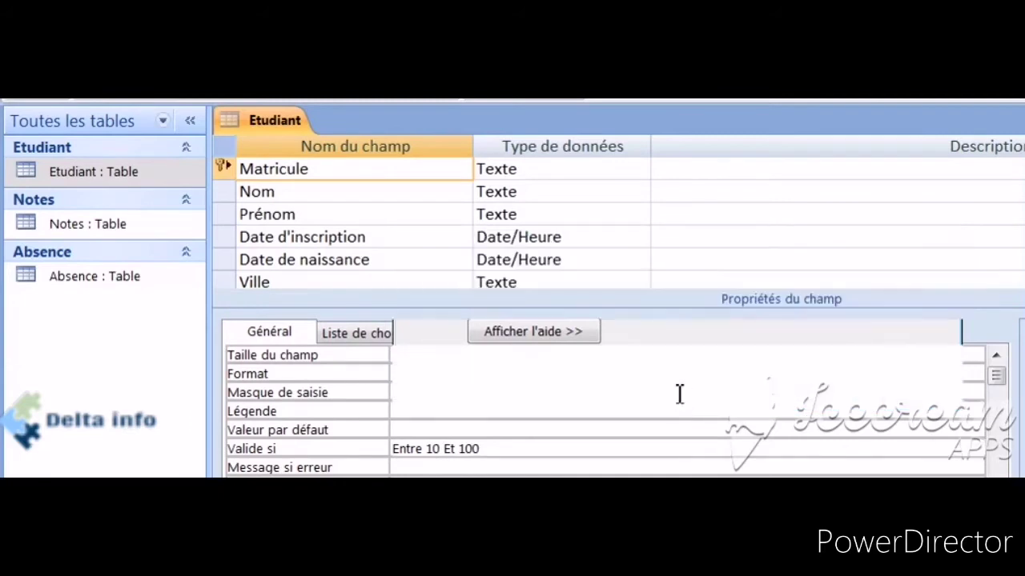
Change the Matricule data type to Numérique and save the Etudiant design, testing the existing data and keeping the new rule
{"action": "left_click", "coordinate": [580, 167]}
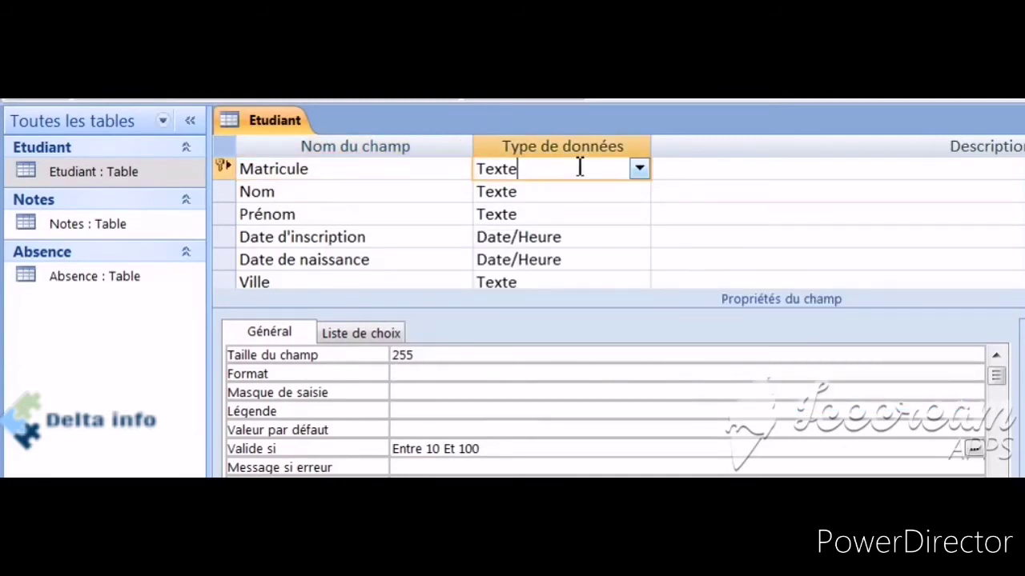
{"action": "left_click", "coordinate": [638, 172]}
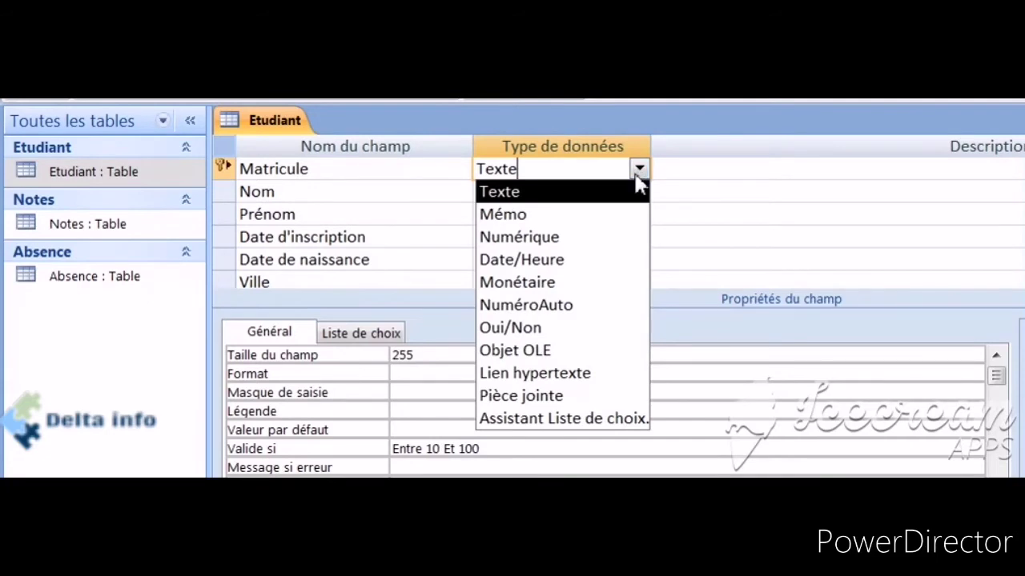
{"action": "left_click", "coordinate": [506, 241]}
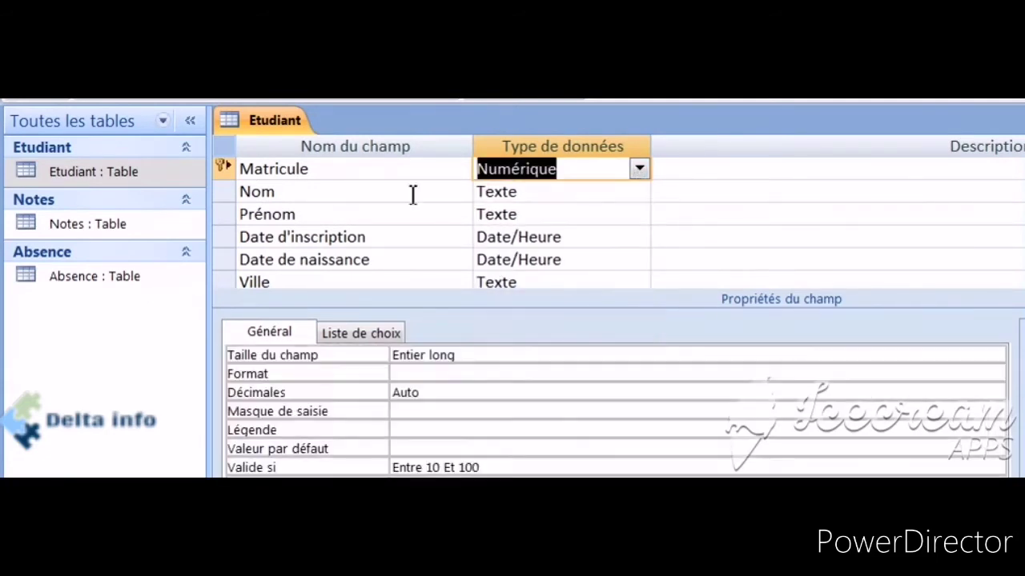
{"action": "right_click", "coordinate": [270, 129]}
{"action": "left_click", "coordinate": [336, 138]}
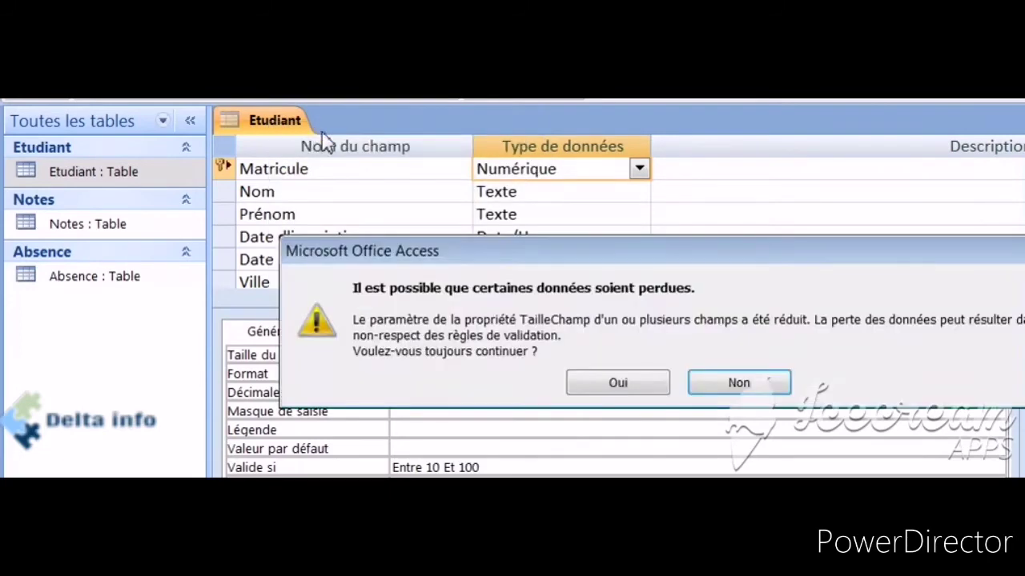
{"action": "left_click", "coordinate": [614, 385]}
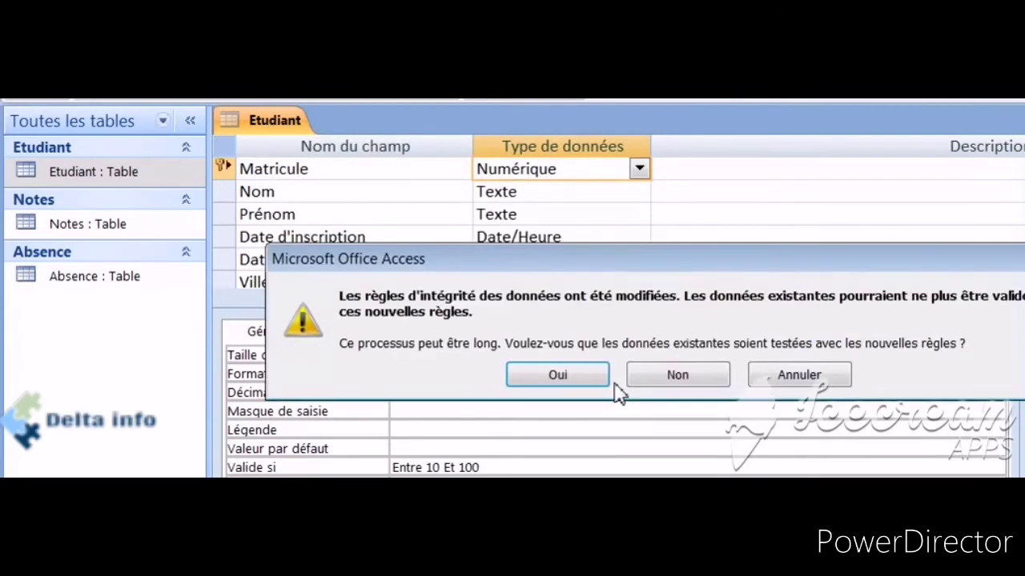
{"action": "left_click", "coordinate": [544, 374]}
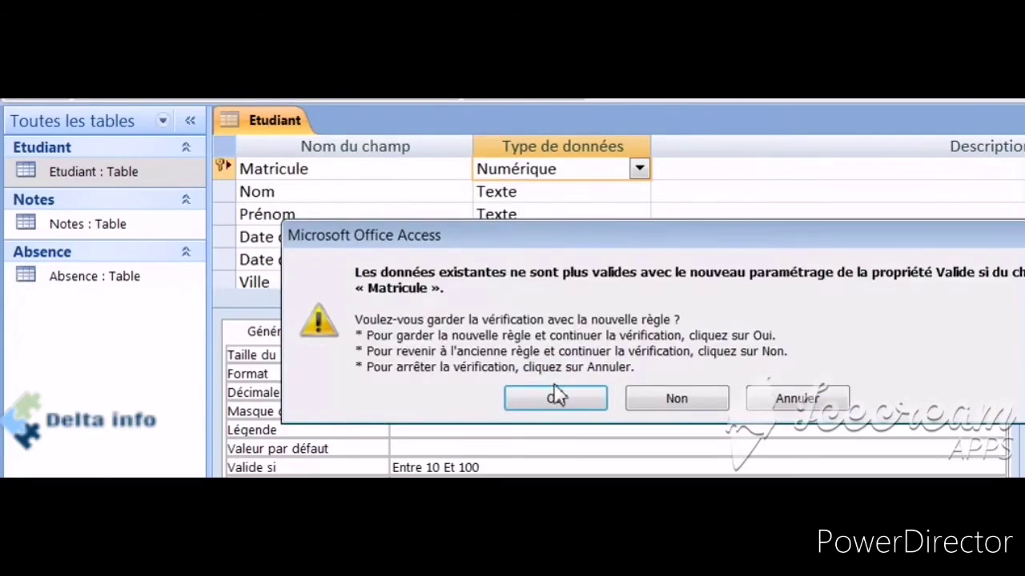
{"action": "left_click", "coordinate": [551, 394]}
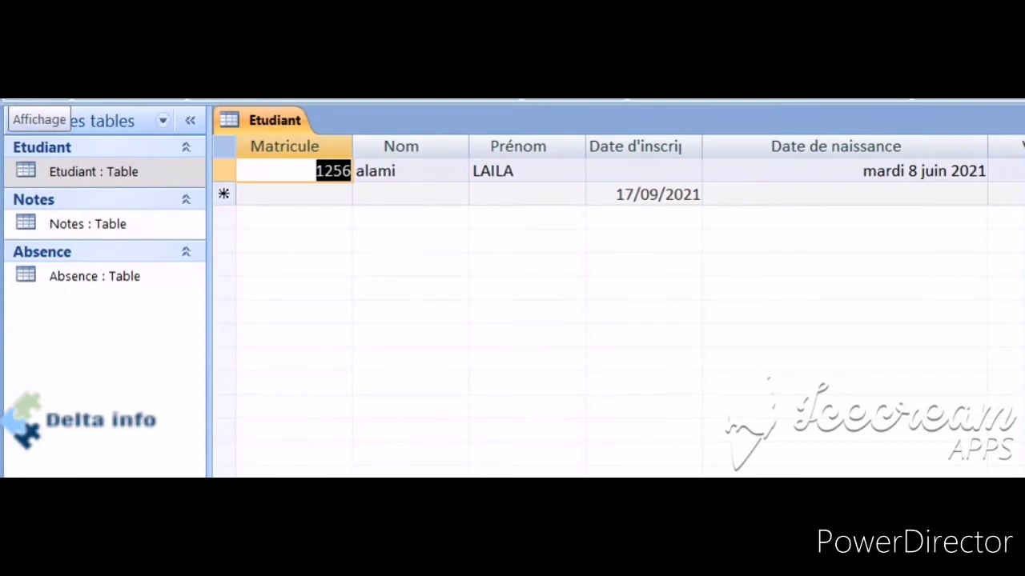
Enter a matricule number between 10 and 100 in the second record of the Etudiant datasheet
{"action": "left_click", "coordinate": [329, 200]}
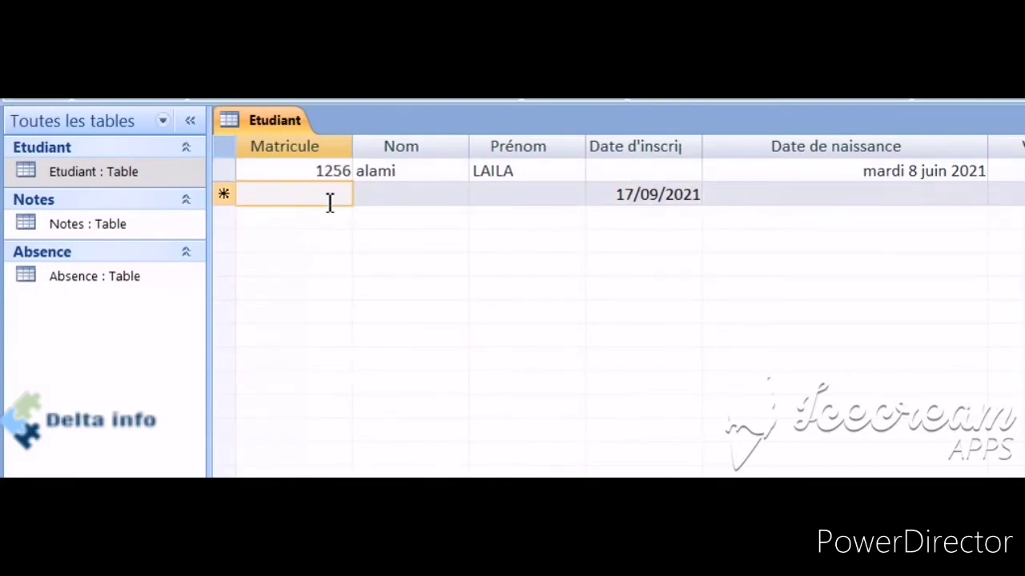
{"action": "type", "text": "23"}
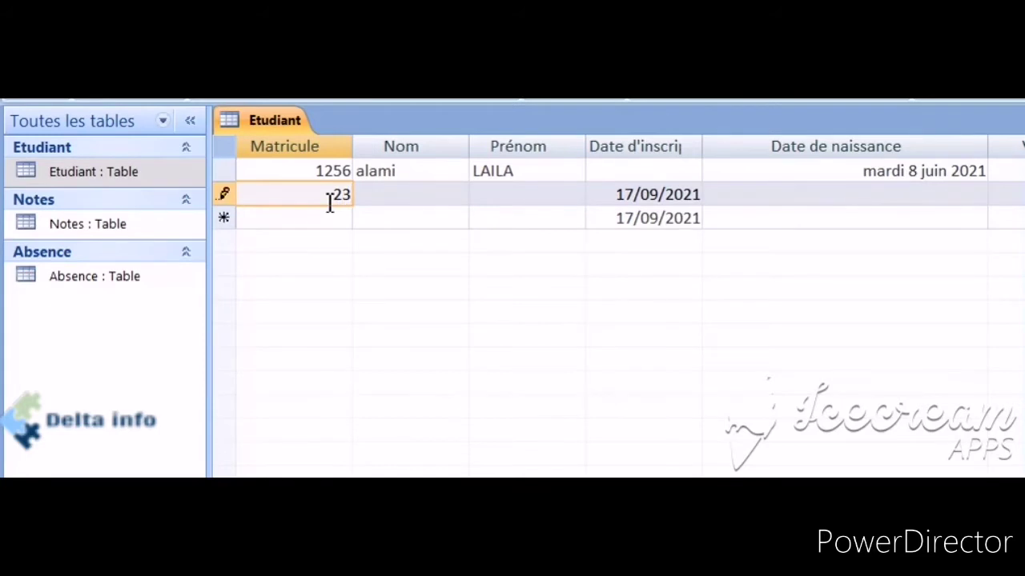
{"action": "left_click", "coordinate": [343, 216]}
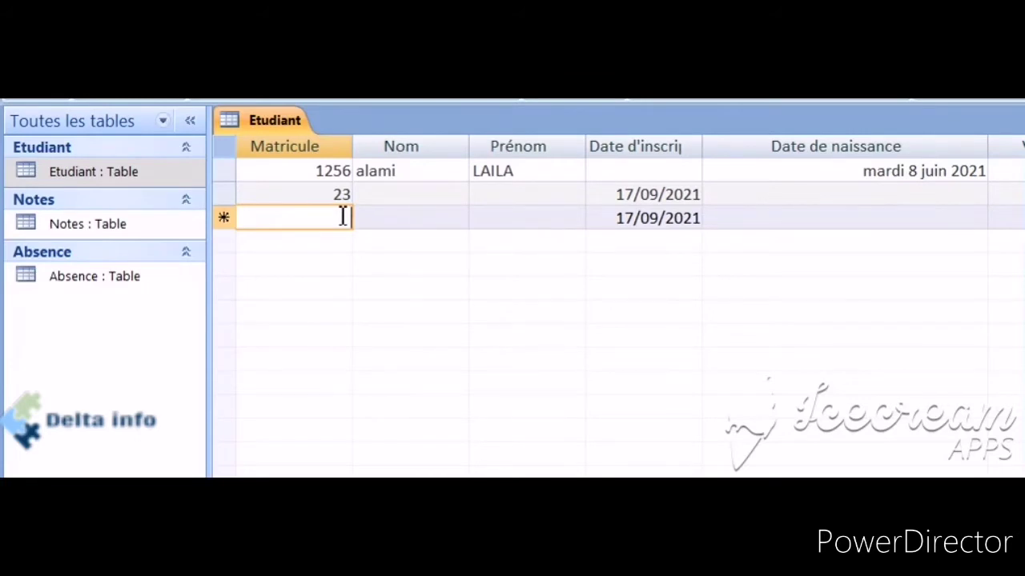
Test the rule with a matricule number below 10 in the third record, and replace it with one between 10 and 100
{"action": "type", "text": "6"}
{"action": "left_click", "coordinate": [337, 245]}
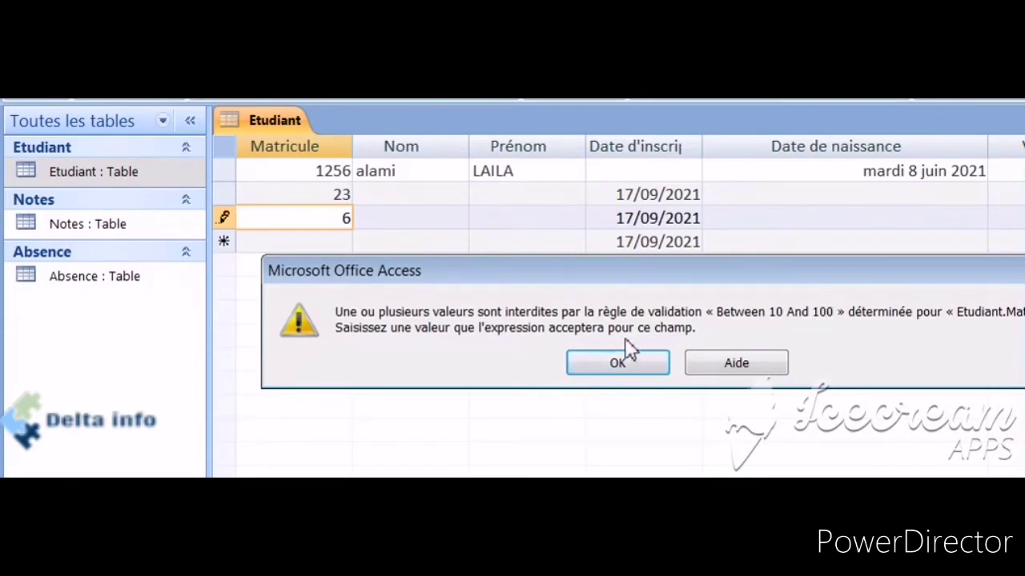
{"action": "left_click", "coordinate": [630, 364]}
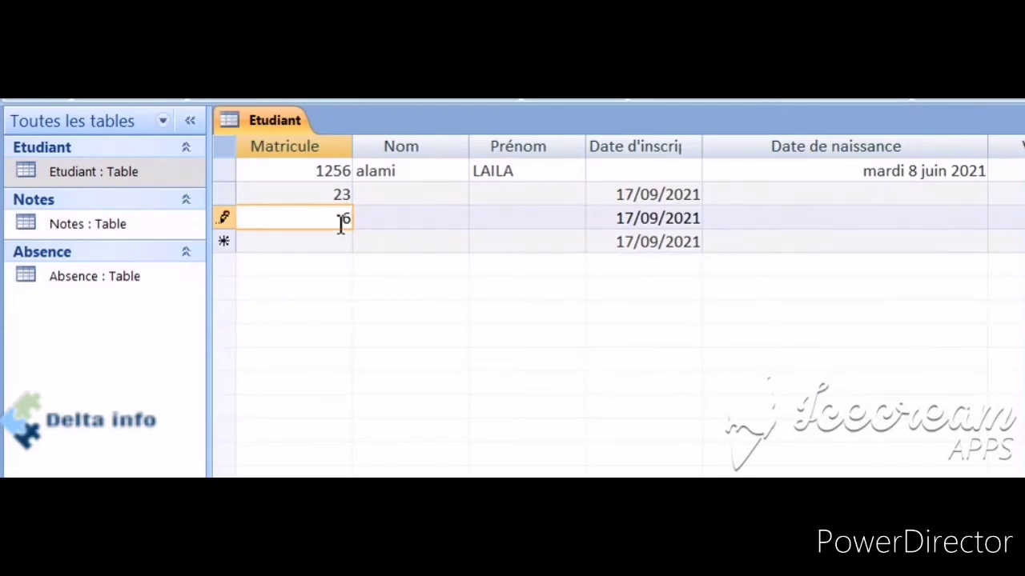
{"action": "left_click_drag", "start_coordinate": [341, 222], "coordinate": [371, 217]}
{"action": "type", "text": "34"}
{"action": "left_click", "coordinate": [344, 243]}
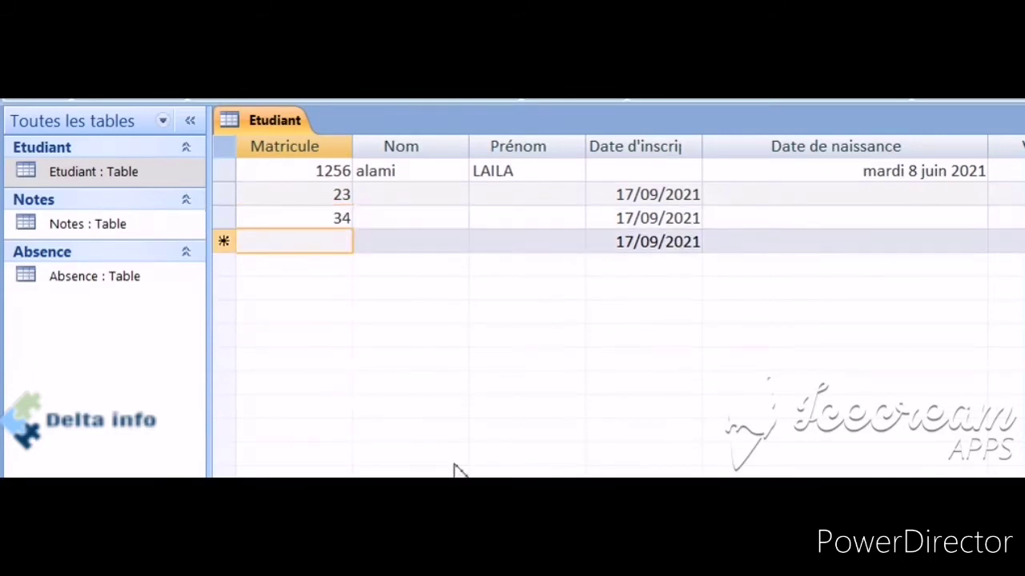
Consult the exercise sheet's letter-case items 7 and 8, and set the Nom field's format to > in the Etudiant design, saving the table
{"action": "left_click", "coordinate": [472, 512]}
{"action": "left_click", "coordinate": [215, 356]}
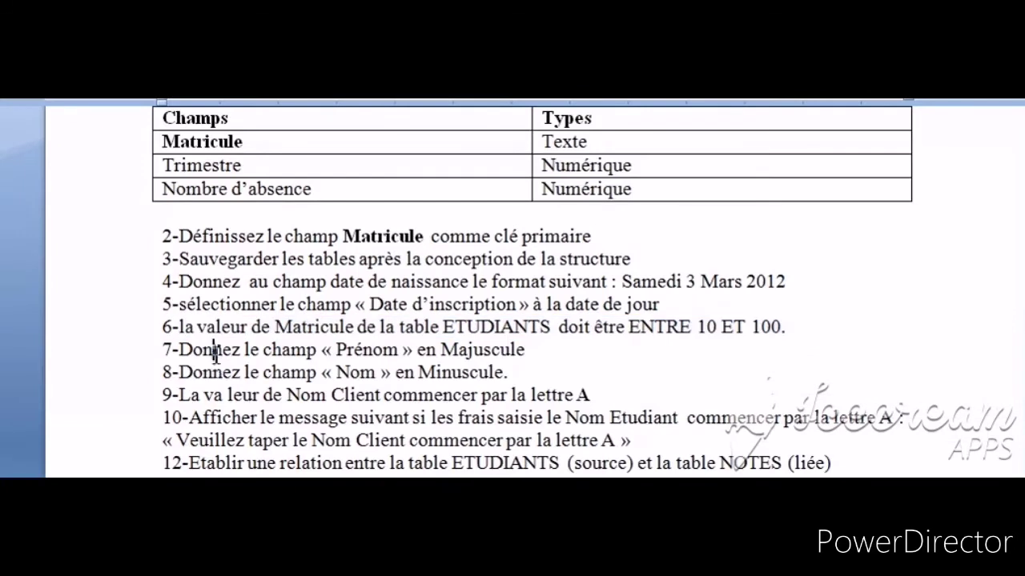
{"action": "left_click_drag", "start_coordinate": [178, 350], "coordinate": [524, 349]}
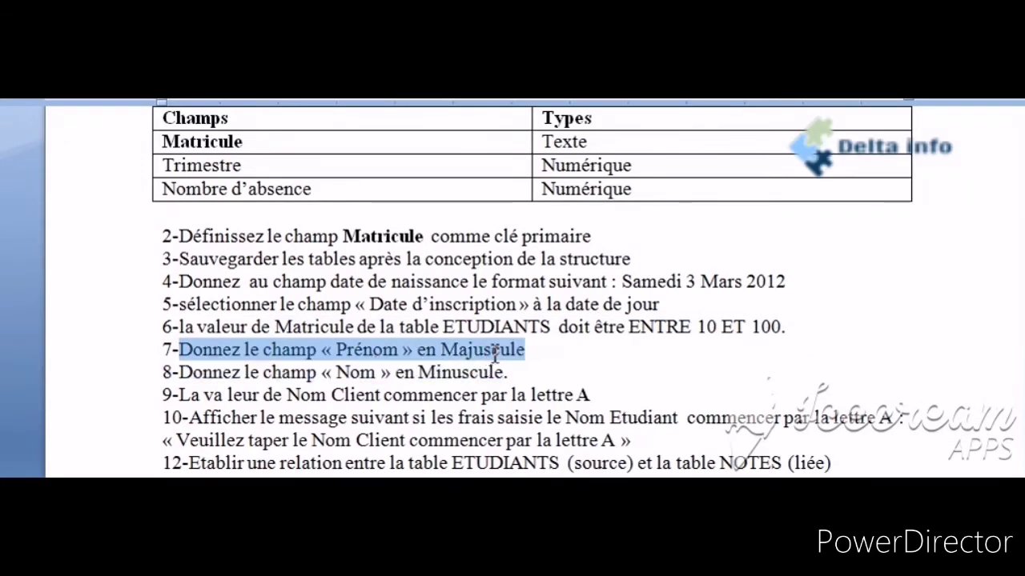
{"action": "left_click_drag", "start_coordinate": [192, 372], "coordinate": [512, 372]}
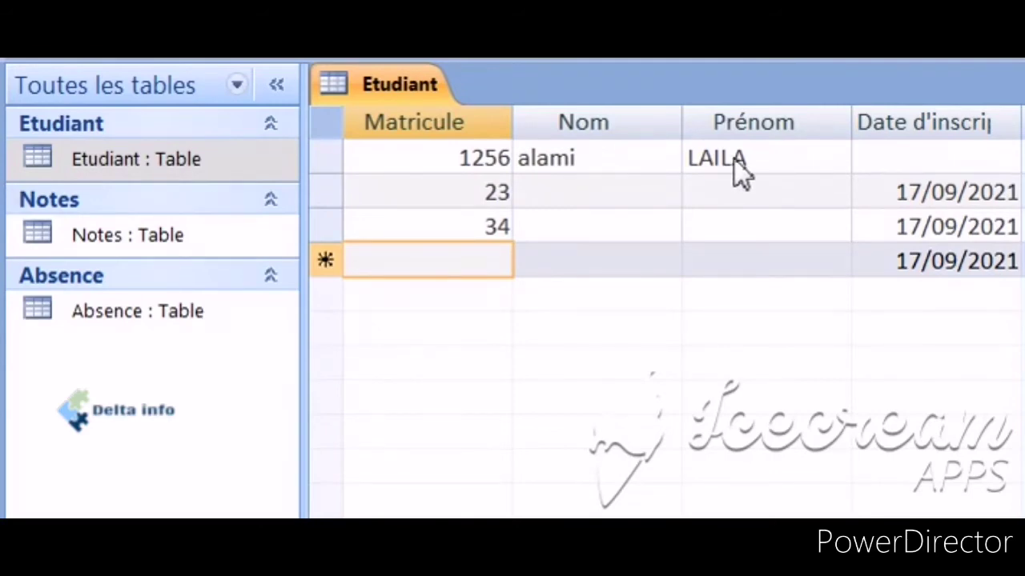
{"action": "right_click", "coordinate": [420, 93]}
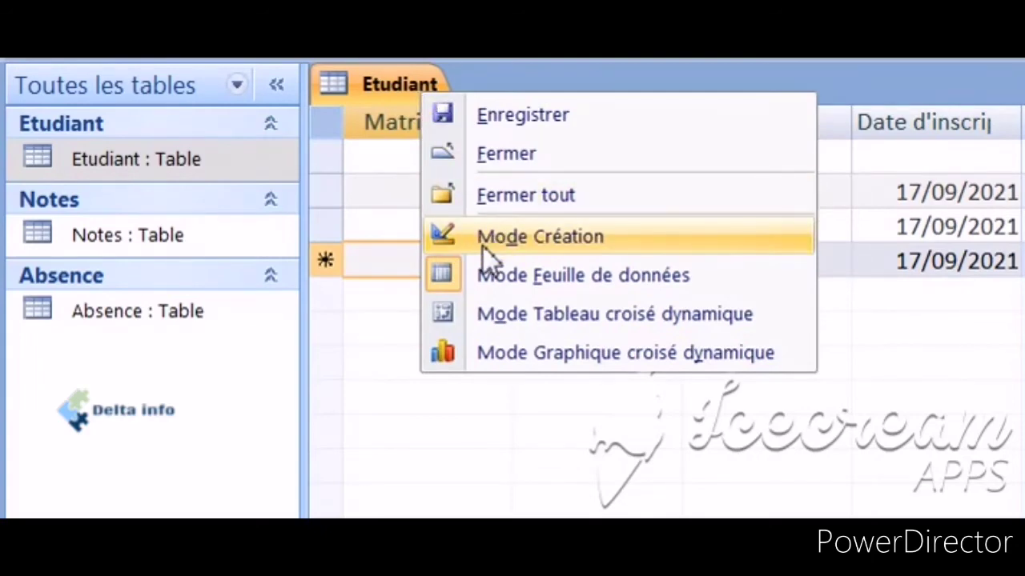
{"action": "left_click", "coordinate": [511, 240]}
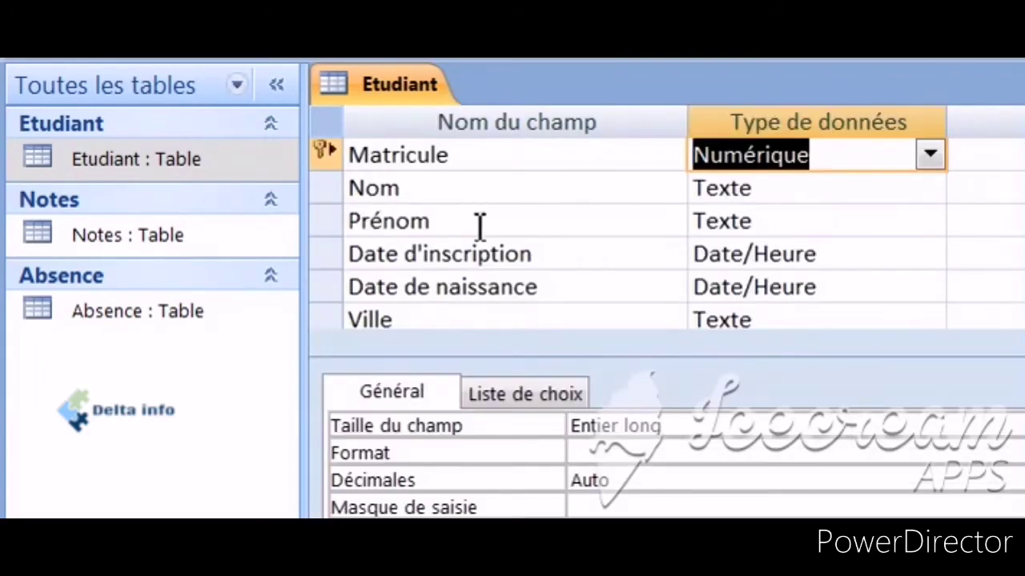
{"action": "left_click", "coordinate": [437, 187]}
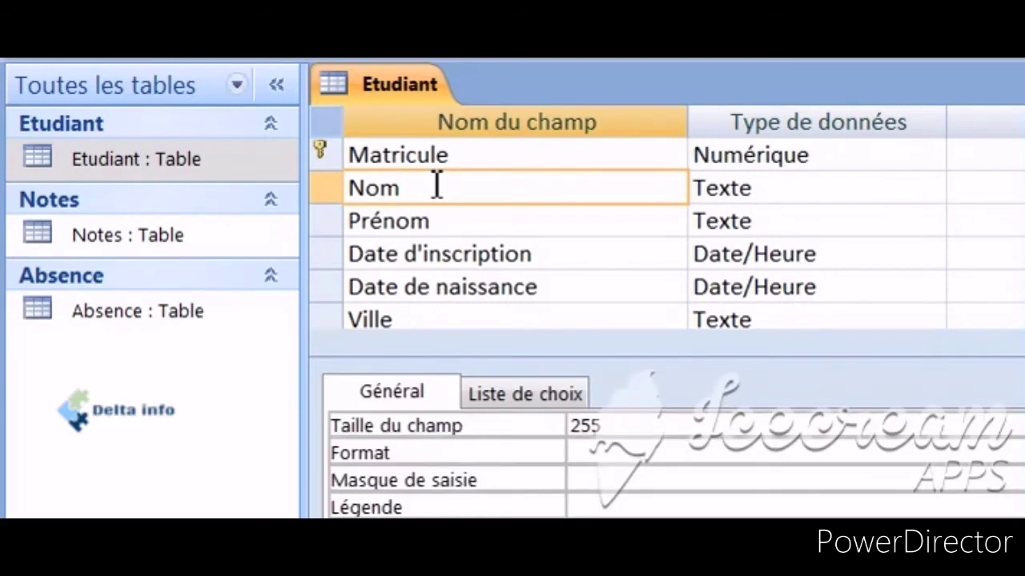
{"action": "left_click", "coordinate": [608, 452]}
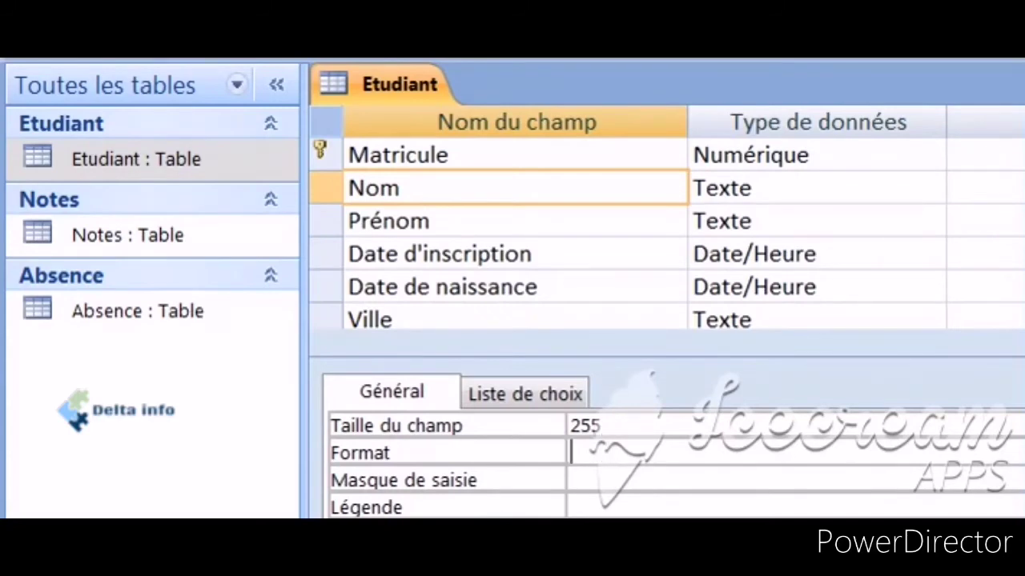
{"action": "type", "text": ">"}
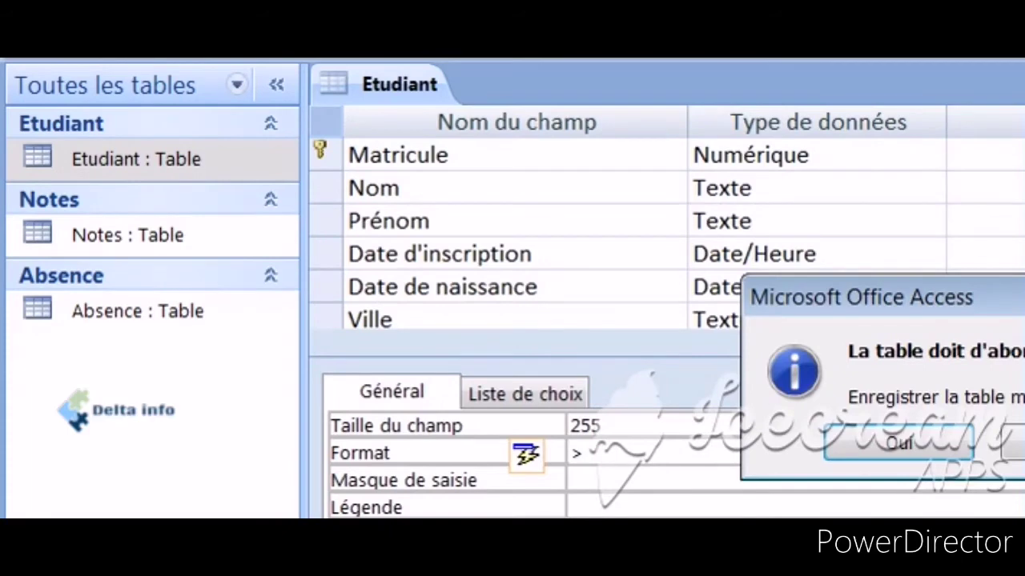
{"action": "left_click", "coordinate": [879, 447]}
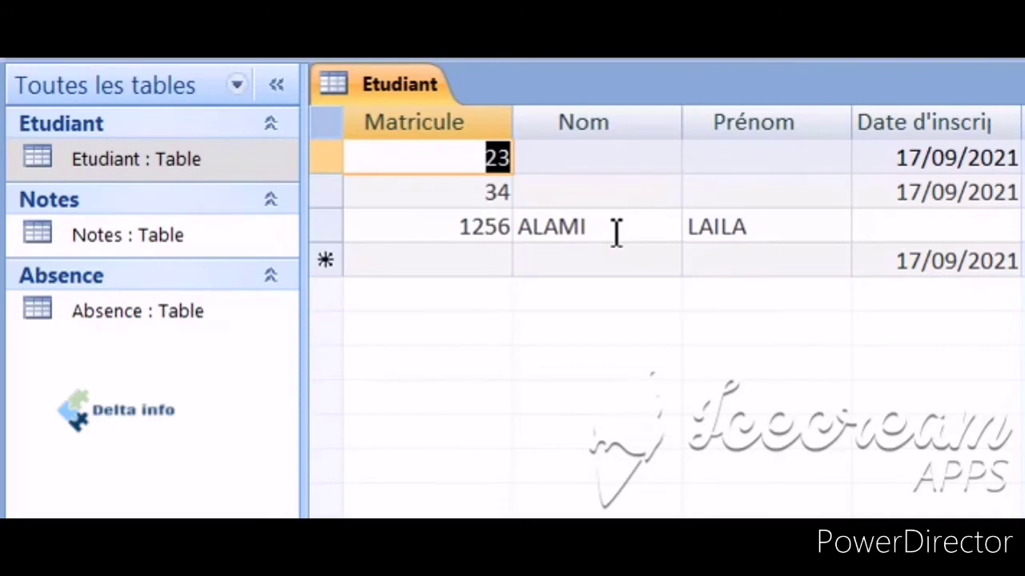
Enter the student's last name in lowercase in the first Etudiant record to test the Nom format, and save the table
{"action": "left_click", "coordinate": [575, 165]}
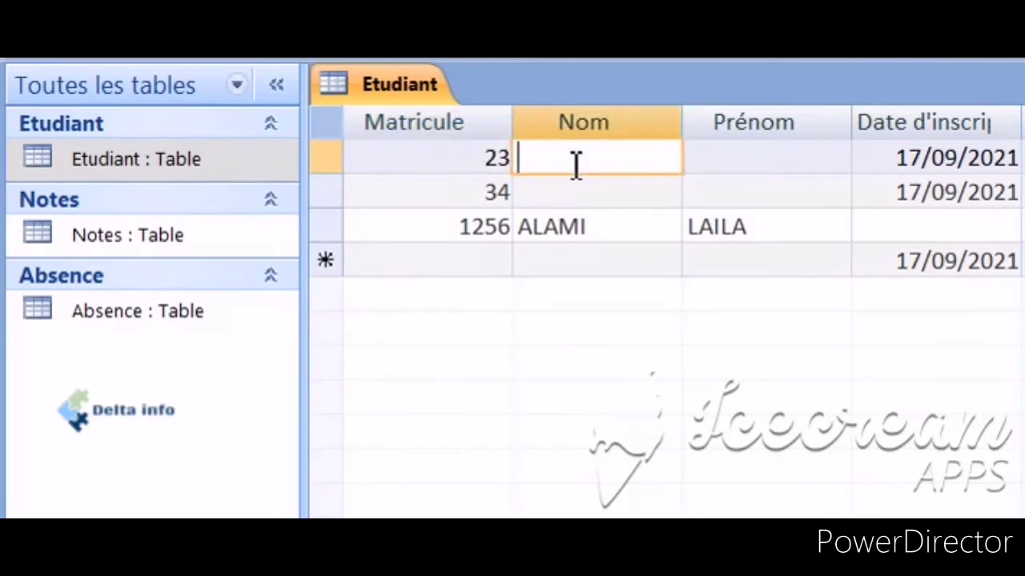
{"action": "type", "text": "senhaji"}
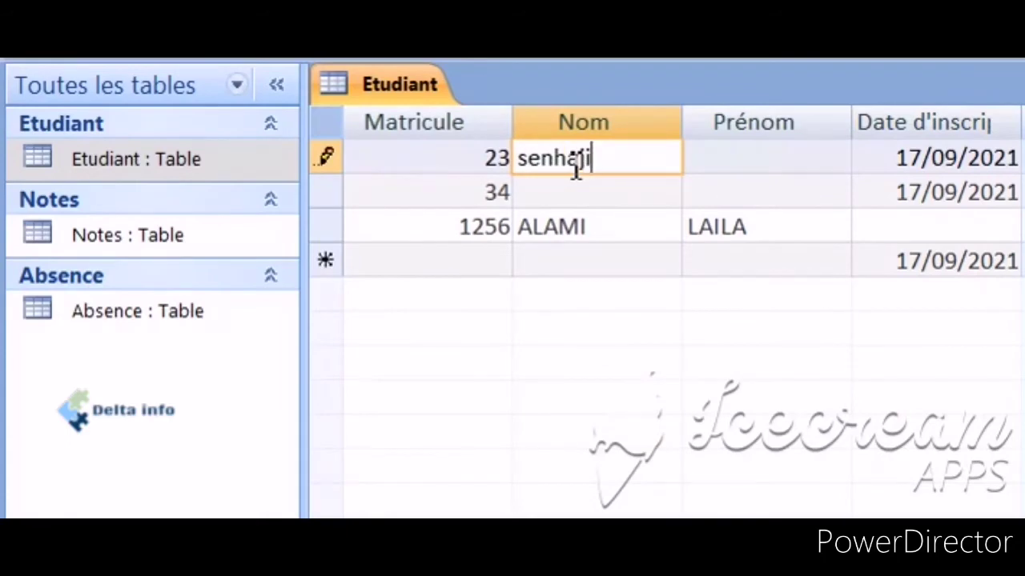
{"action": "left_click", "coordinate": [566, 195]}
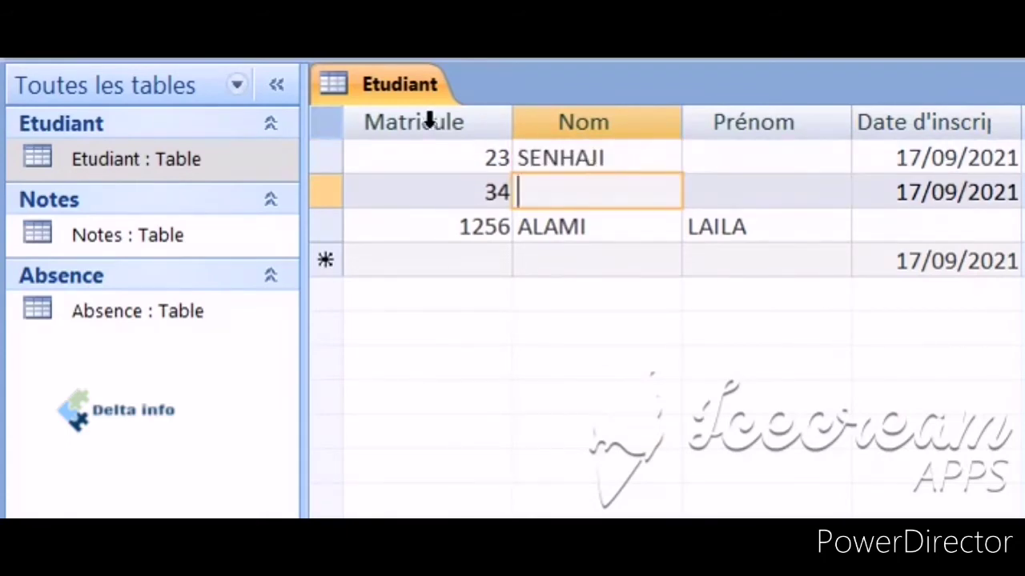
{"action": "right_click", "coordinate": [412, 84]}
{"action": "left_click", "coordinate": [475, 112]}
Set the Prénom field's format to < in the Etudiant design, then save and close the table
{"action": "right_click", "coordinate": [382, 94]}
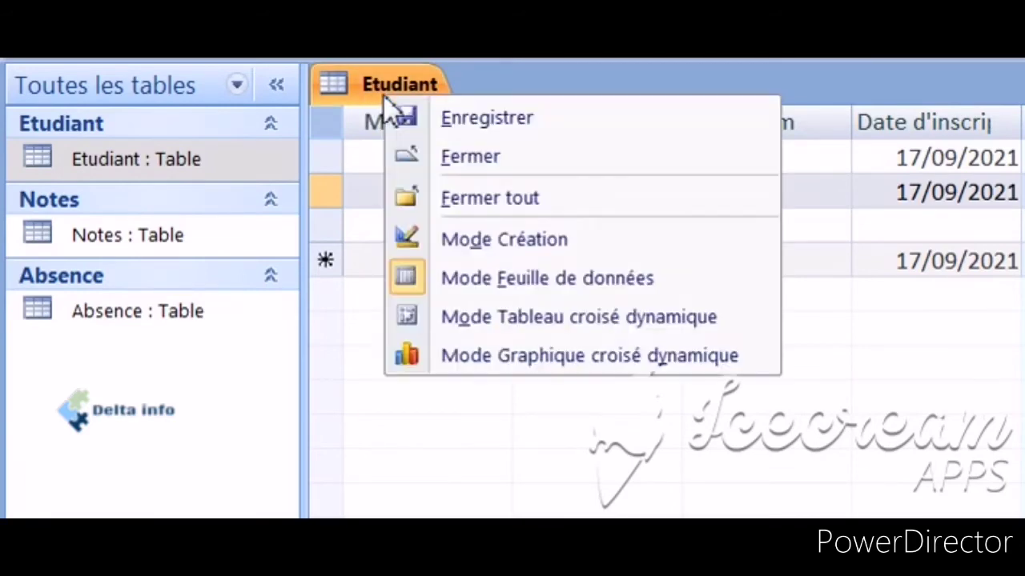
{"action": "left_click", "coordinate": [433, 238]}
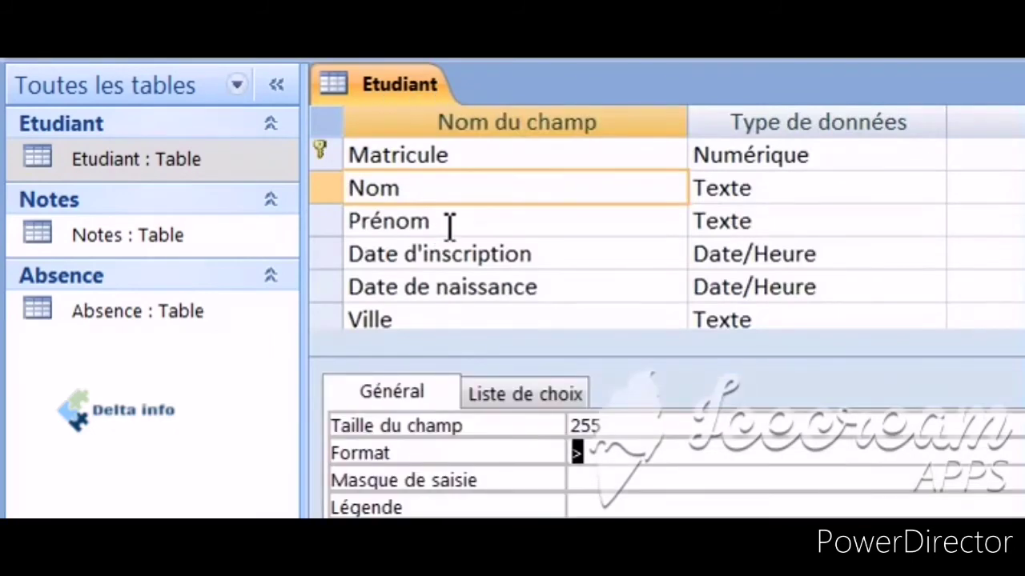
{"action": "left_click", "coordinate": [450, 225]}
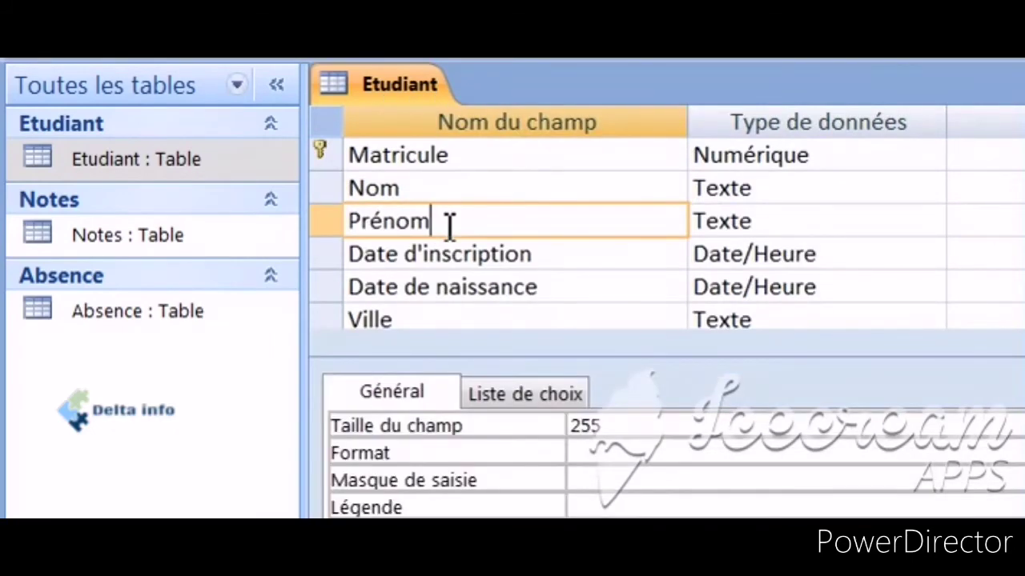
{"action": "left_click", "coordinate": [590, 455]}
{"action": "type", "text": "<"}
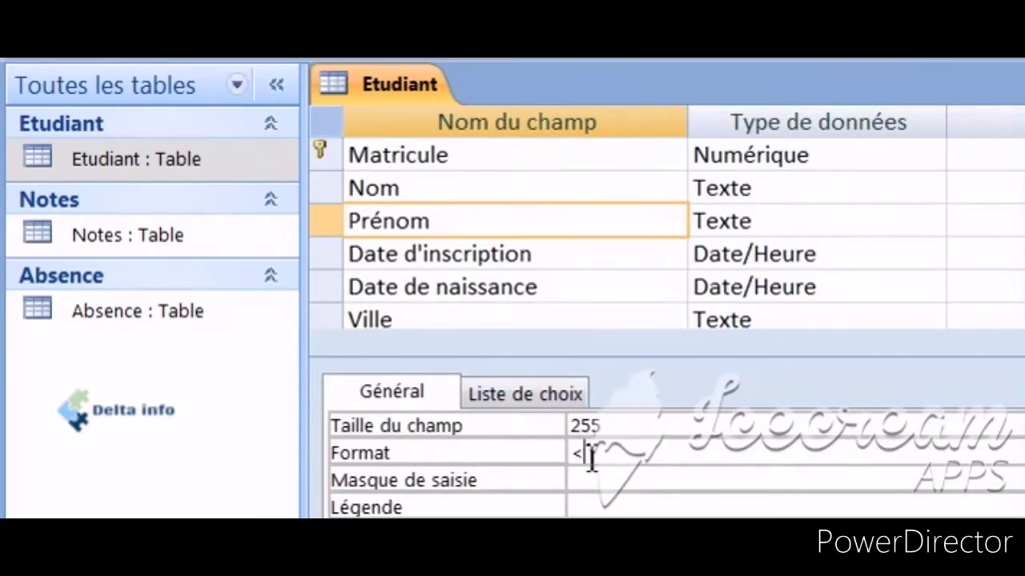
{"action": "right_click", "coordinate": [378, 80]}
{"action": "left_click", "coordinate": [443, 101]}
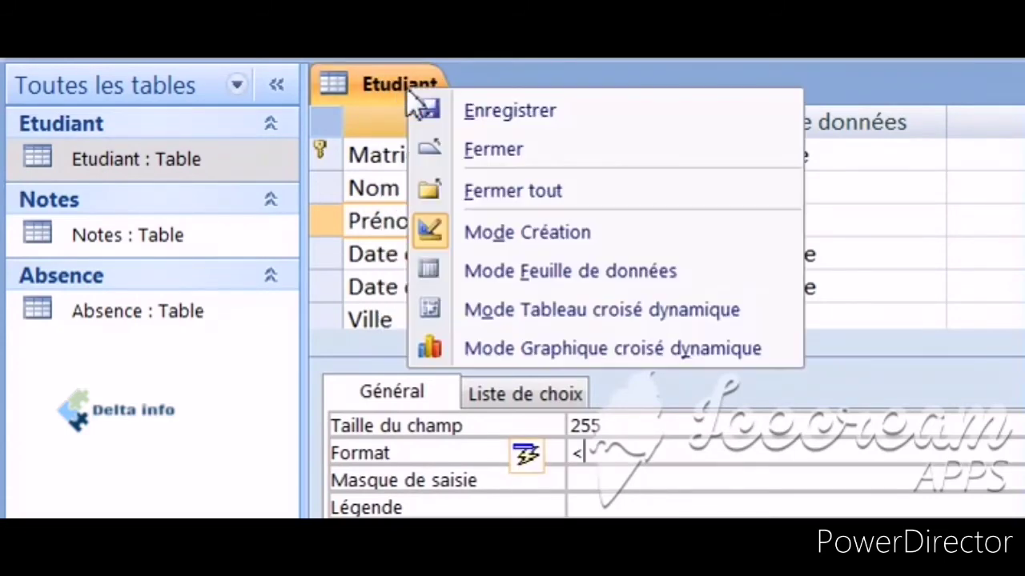
{"action": "right_click", "coordinate": [406, 87]}
{"action": "left_click", "coordinate": [445, 136]}
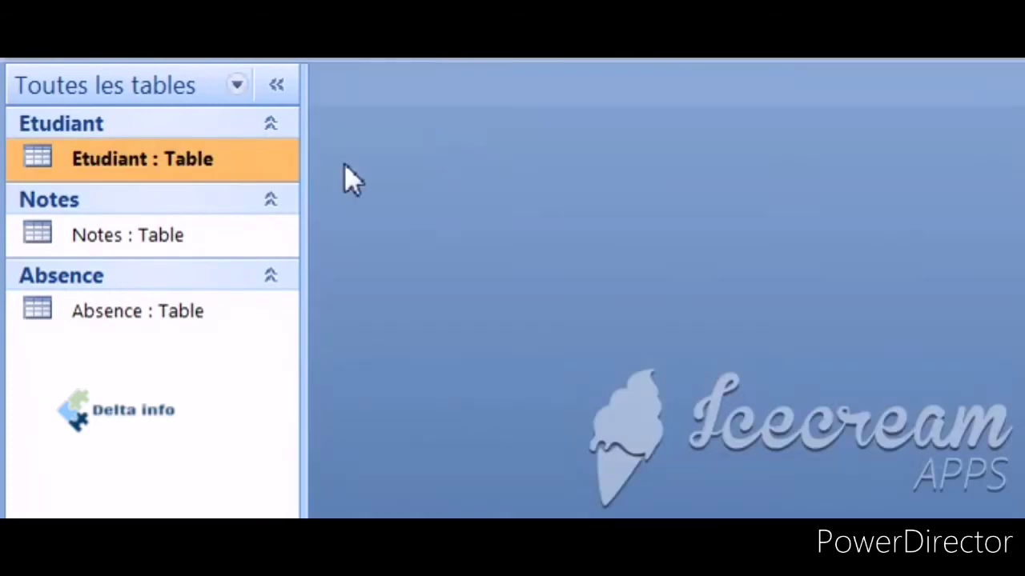
Reopen the Etudiant table, enter the student's first name in uppercase in the first record to test the Prénom format, and save
{"action": "double_click", "coordinate": [171, 164]}
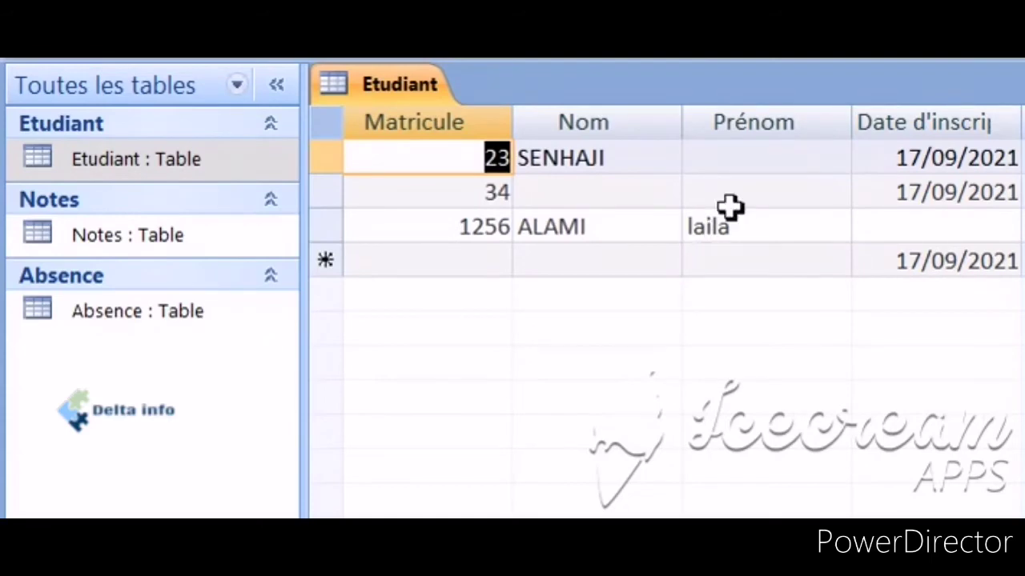
{"action": "left_click", "coordinate": [739, 160]}
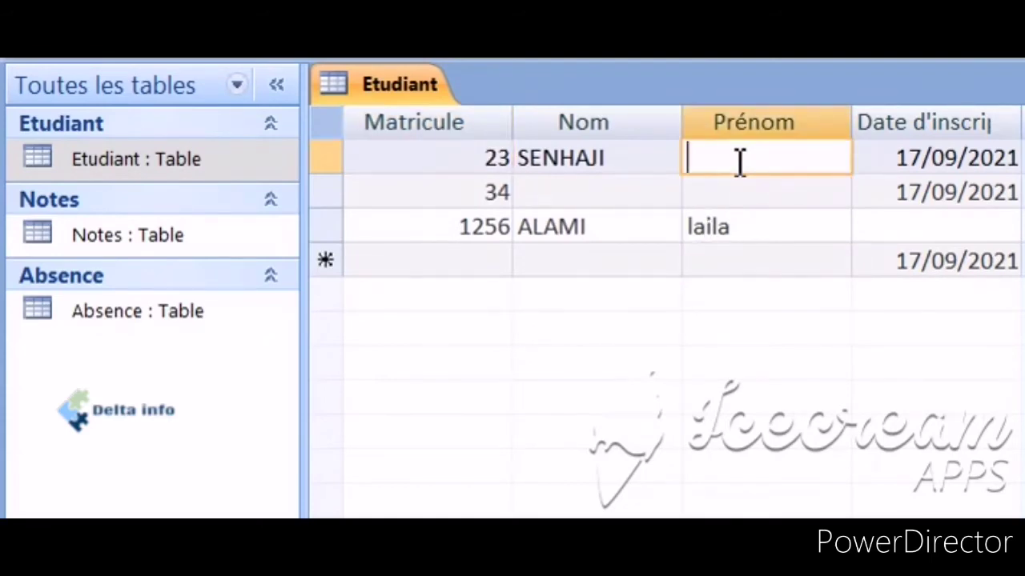
{"action": "type", "text": "ALI"}
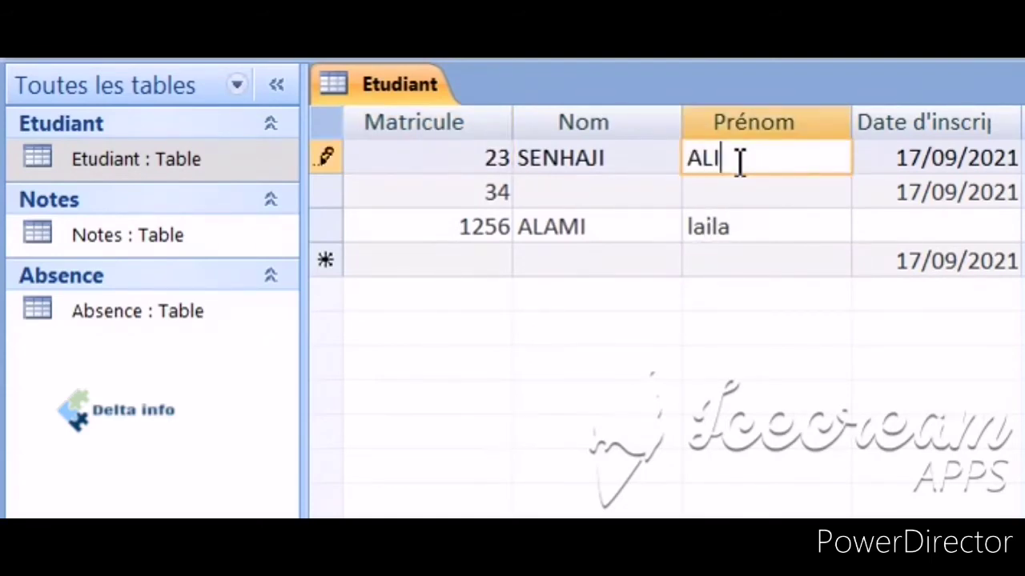
{"action": "left_click", "coordinate": [764, 199]}
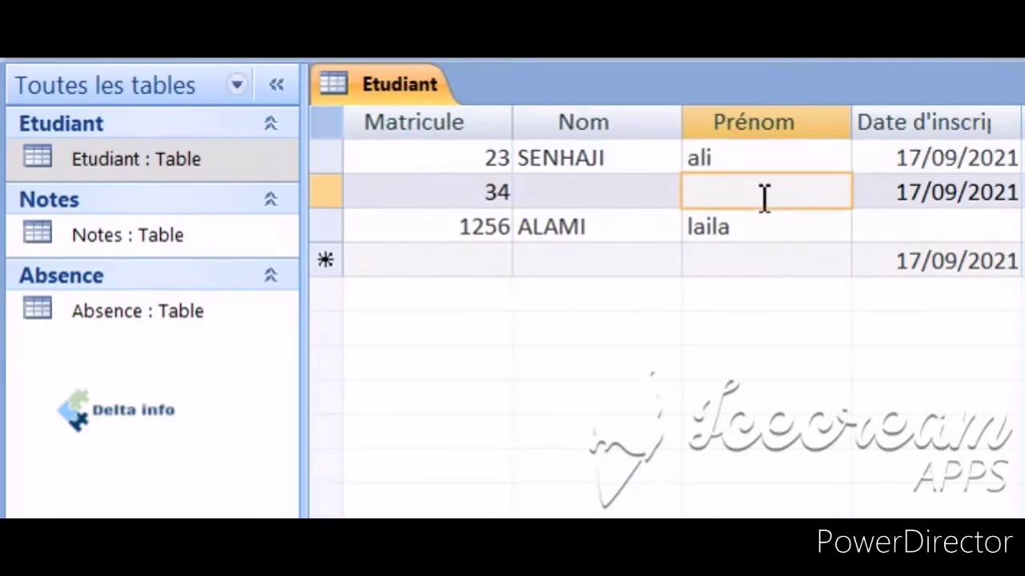
{"action": "right_click", "coordinate": [390, 83]}
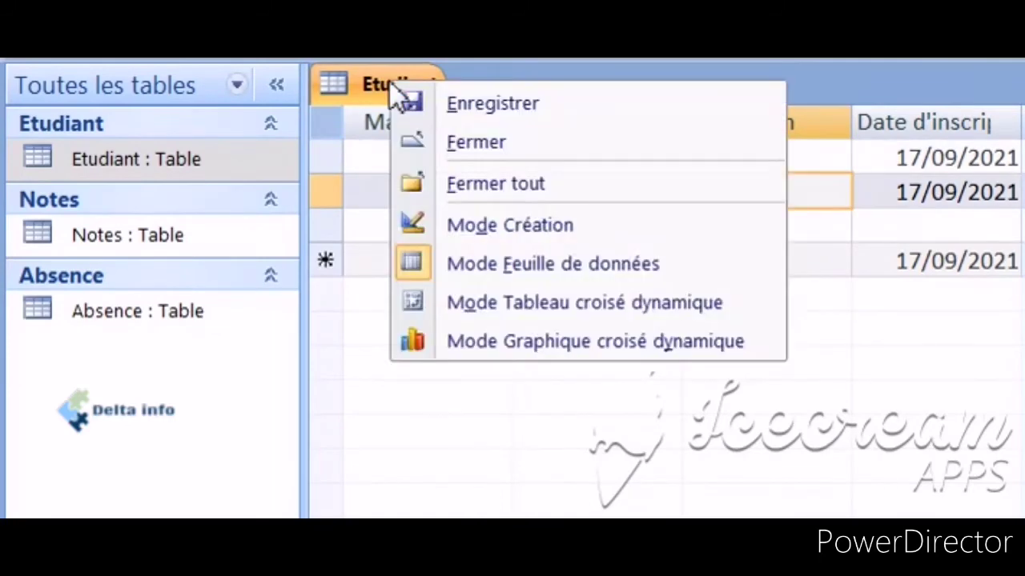
{"action": "left_click", "coordinate": [438, 104]}
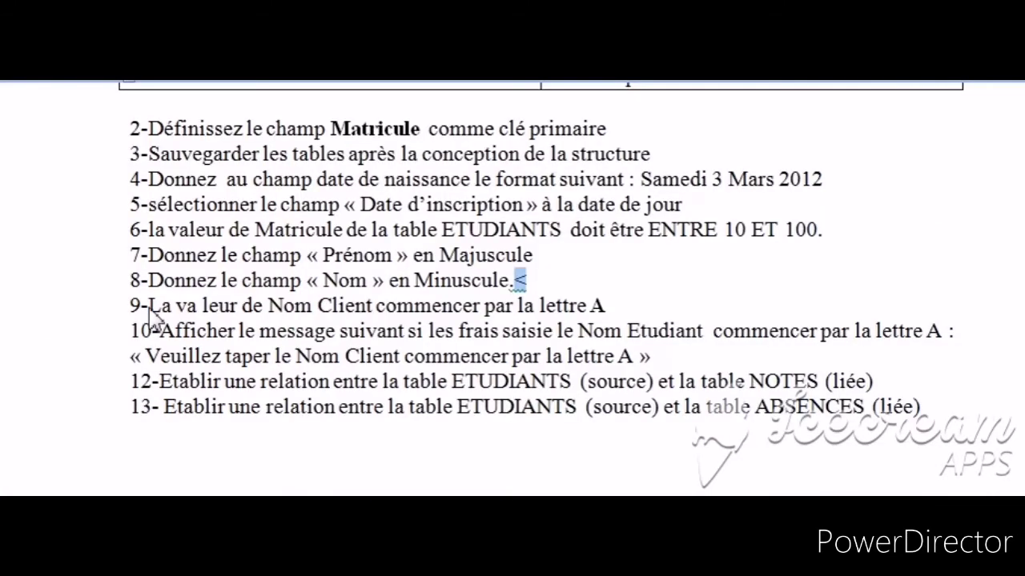
Following exercise item 10, set the Nom field's error message to "Veuillez taper le Nom Client commencer par la lettre A" and save the Etudiant table
{"action": "left_click", "coordinate": [149, 305]}
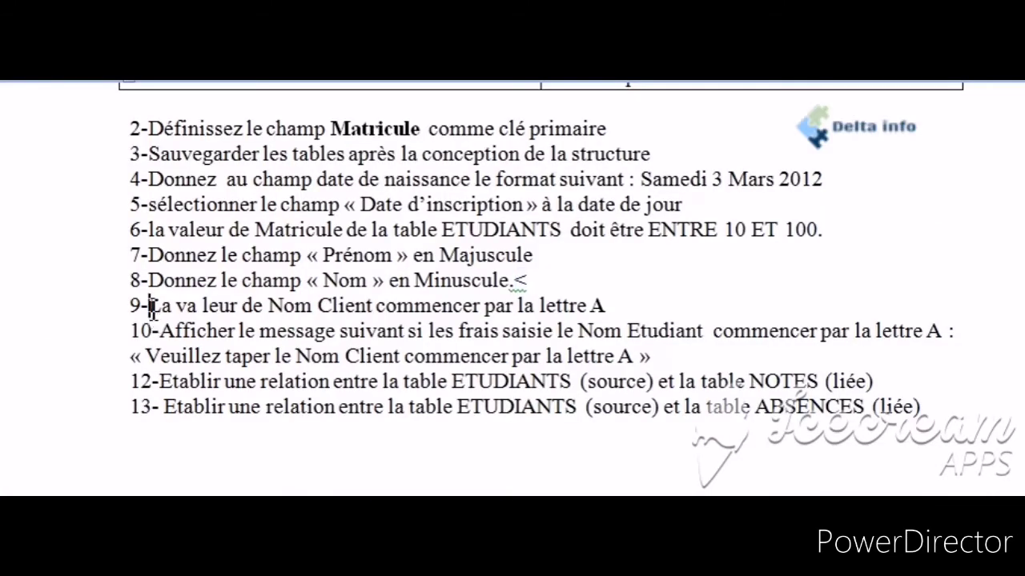
{"action": "left_click_drag", "start_coordinate": [149, 305], "coordinate": [605, 308]}
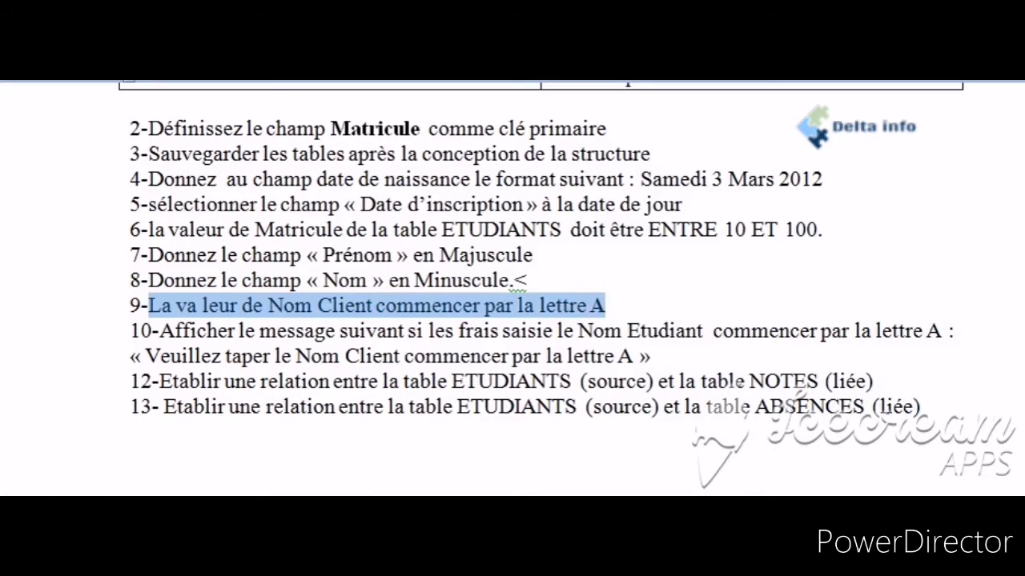
{"action": "left_click", "coordinate": [605, 308]}
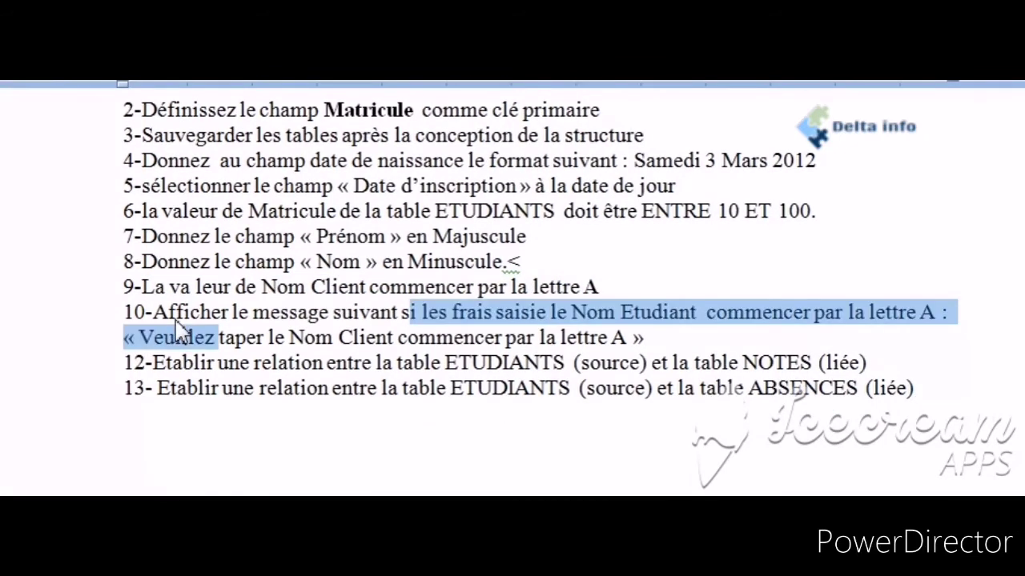
{"action": "left_click", "coordinate": [176, 321]}
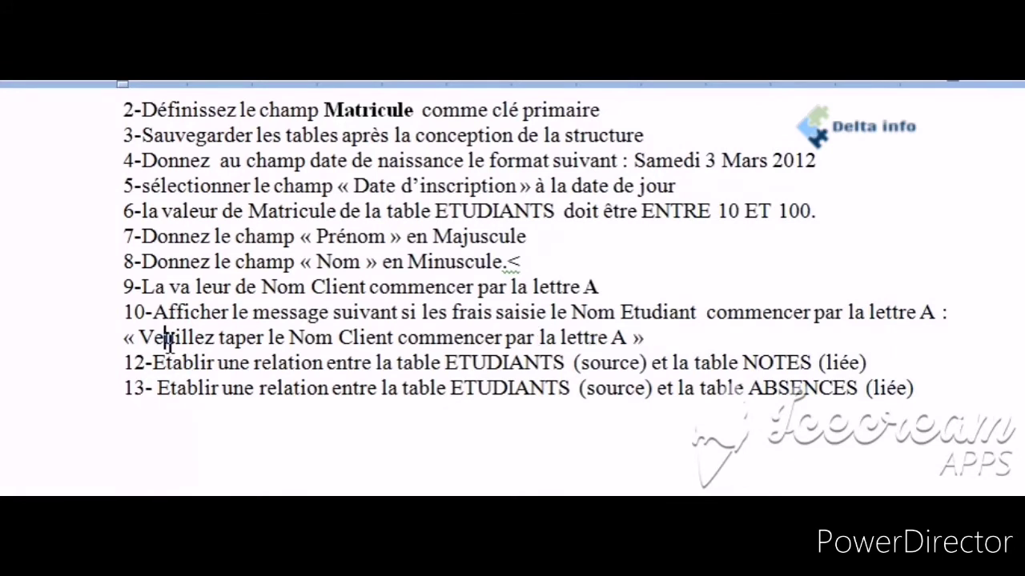
{"action": "left_click_drag", "start_coordinate": [167, 337], "coordinate": [616, 339]}
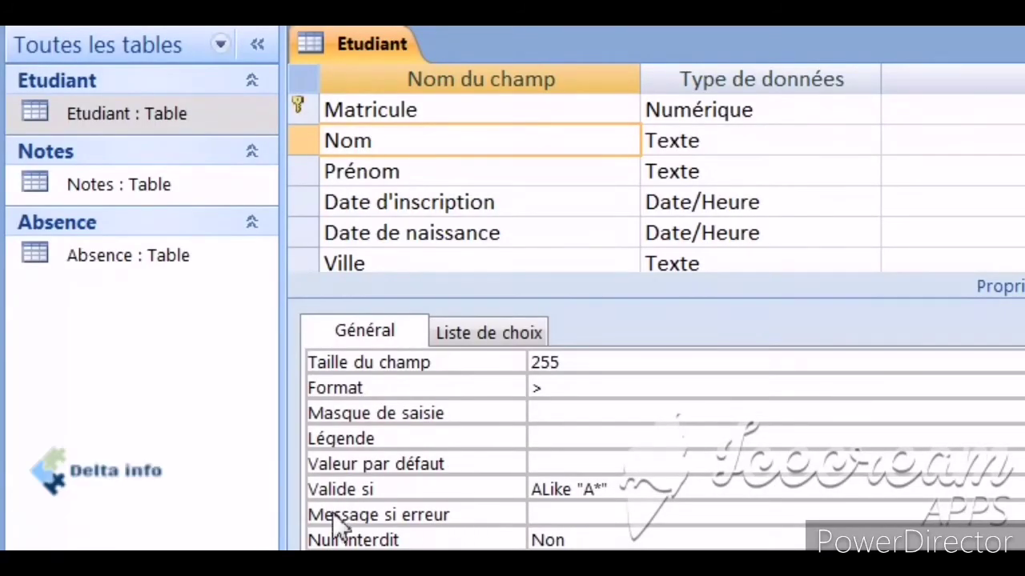
{"action": "left_click", "coordinate": [568, 512]}
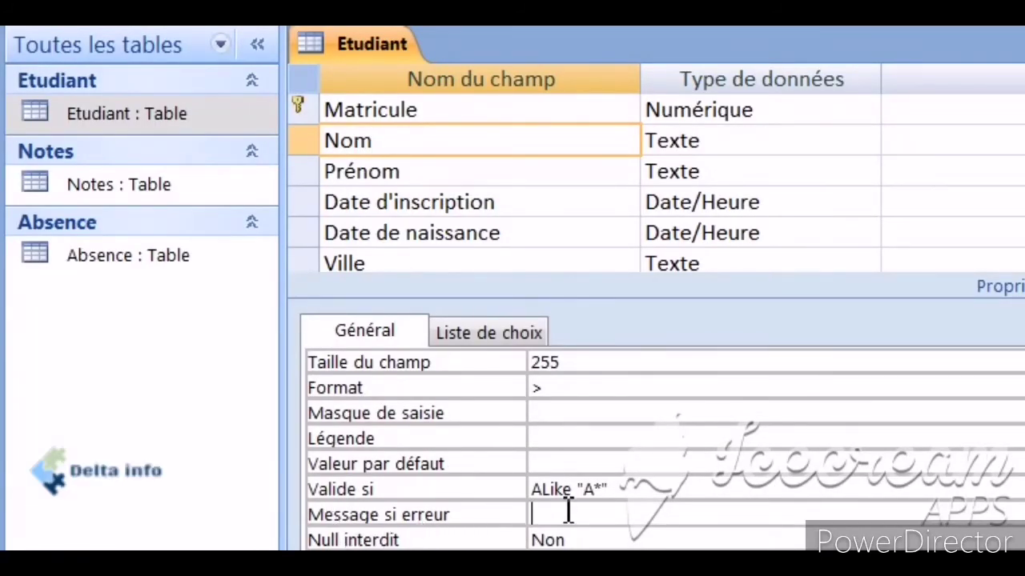
{"action": "type", "text": "Veuillez taper le Nom Client commencer par la lettre A"}
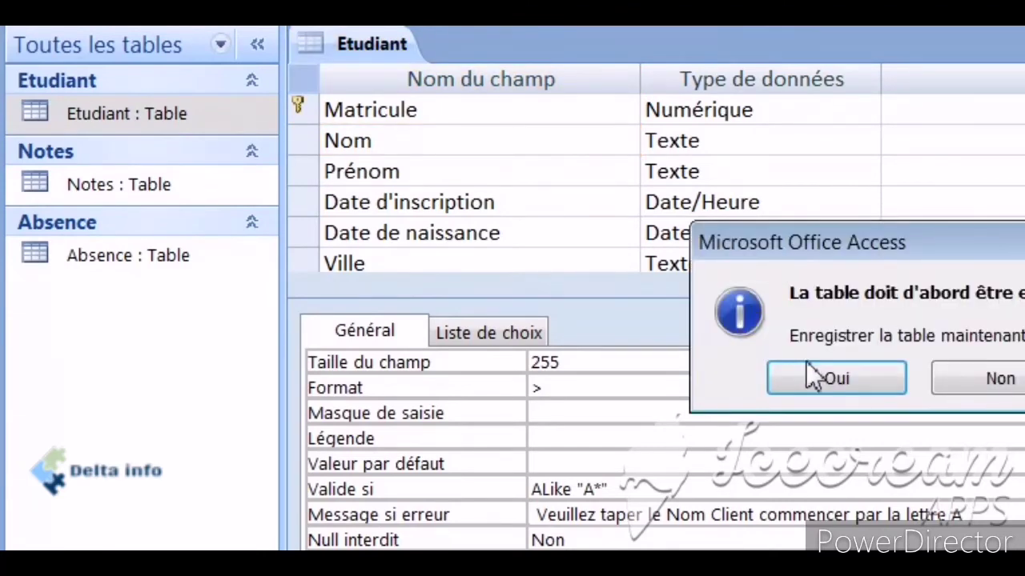
{"action": "left_click", "coordinate": [832, 379]}
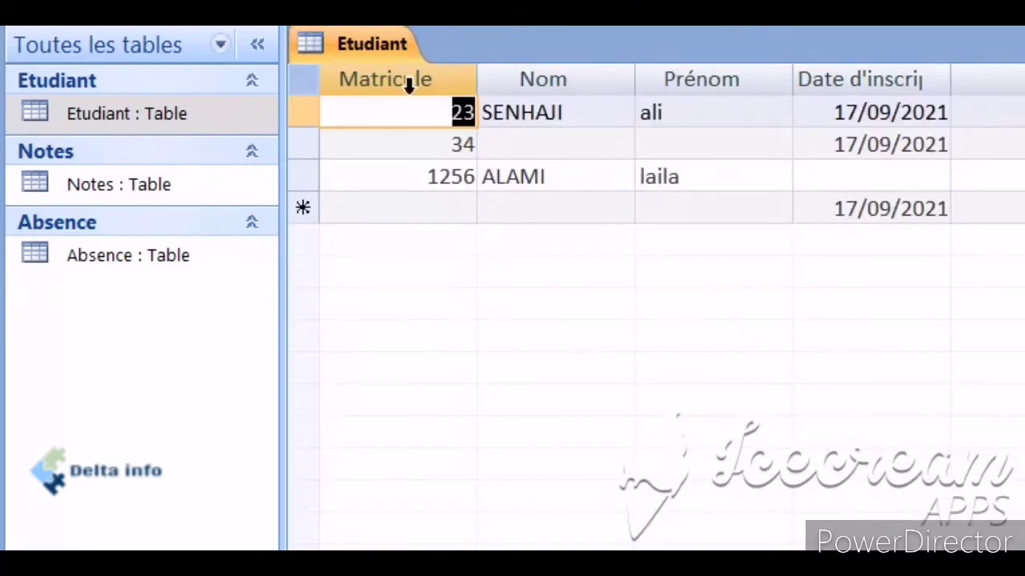
Test the Nom validation by starting a new Etudiant record with a matricule and a last name not beginning with A
{"action": "left_click", "coordinate": [454, 209]}
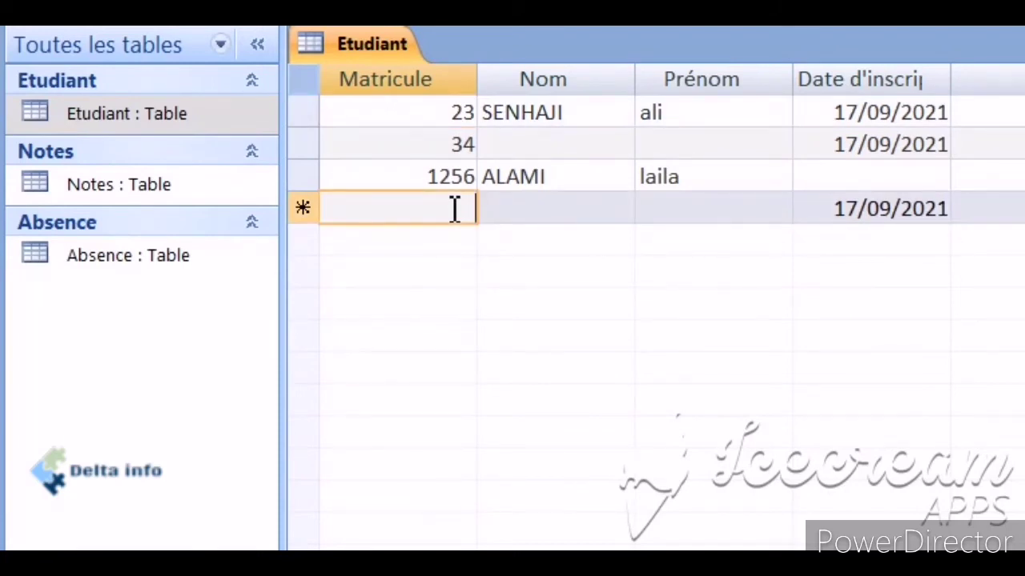
{"action": "type", "text": "56"}
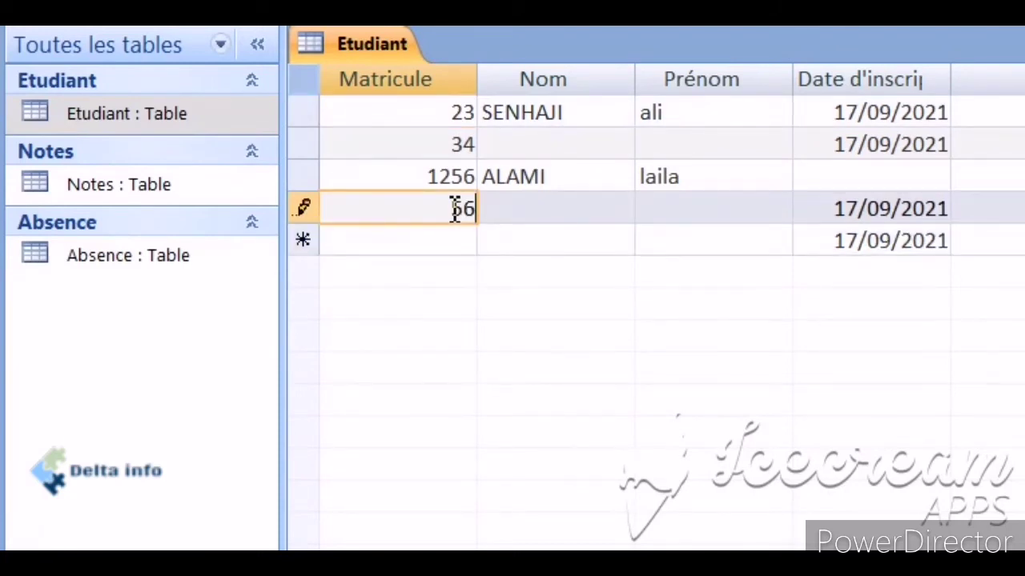
{"action": "left_click", "coordinate": [555, 214]}
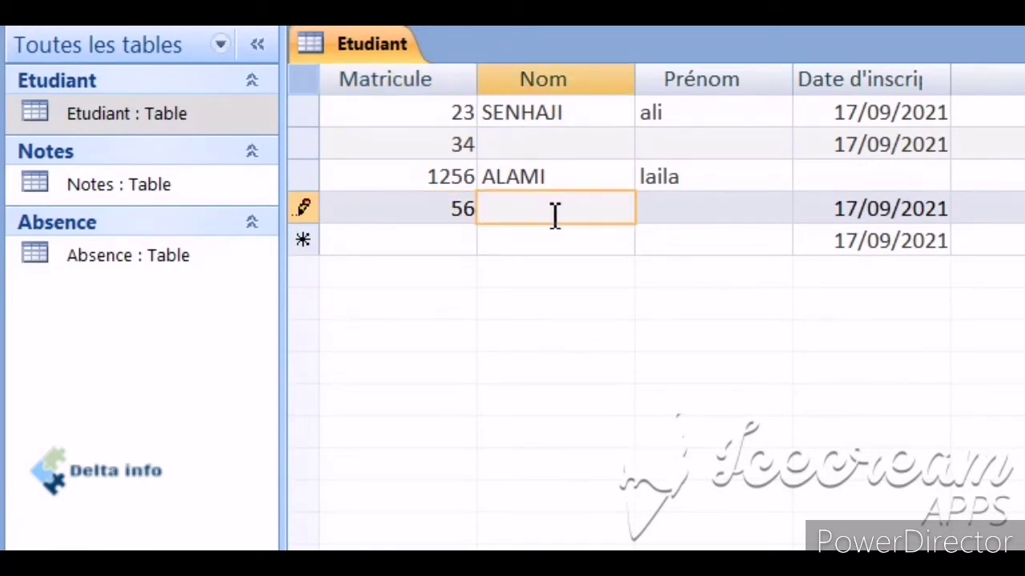
{"action": "type", "text": "BERADDA"}
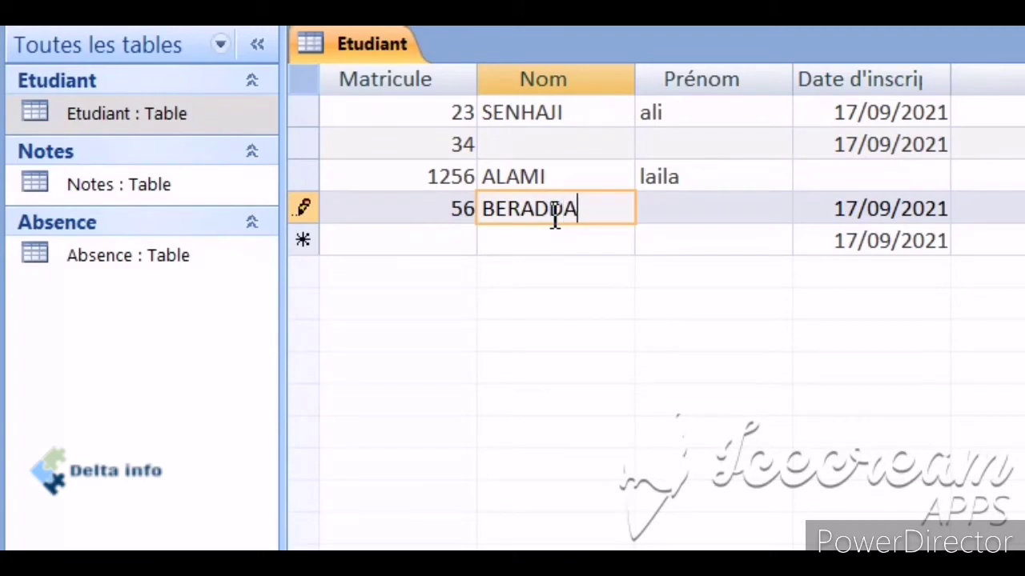
{"action": "left_click", "coordinate": [685, 210]}
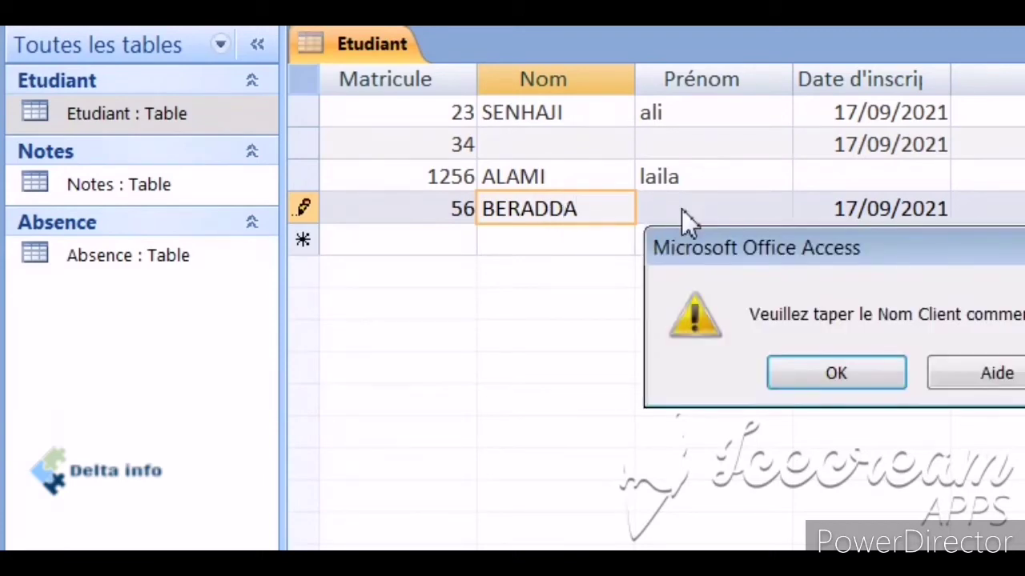
{"action": "left_click_drag", "start_coordinate": [806, 262], "coordinate": [525, 242]}
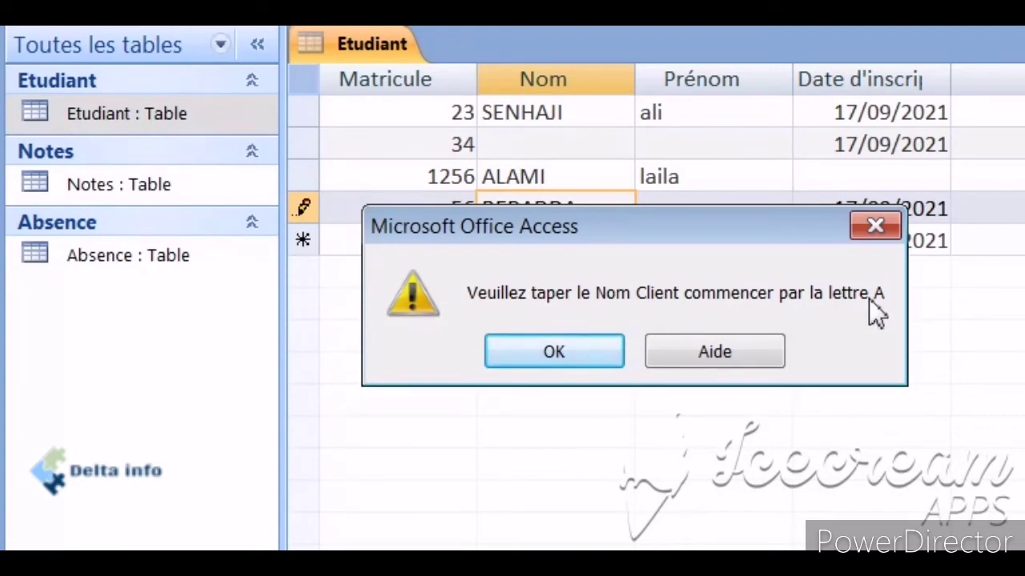
{"action": "left_click", "coordinate": [562, 347]}
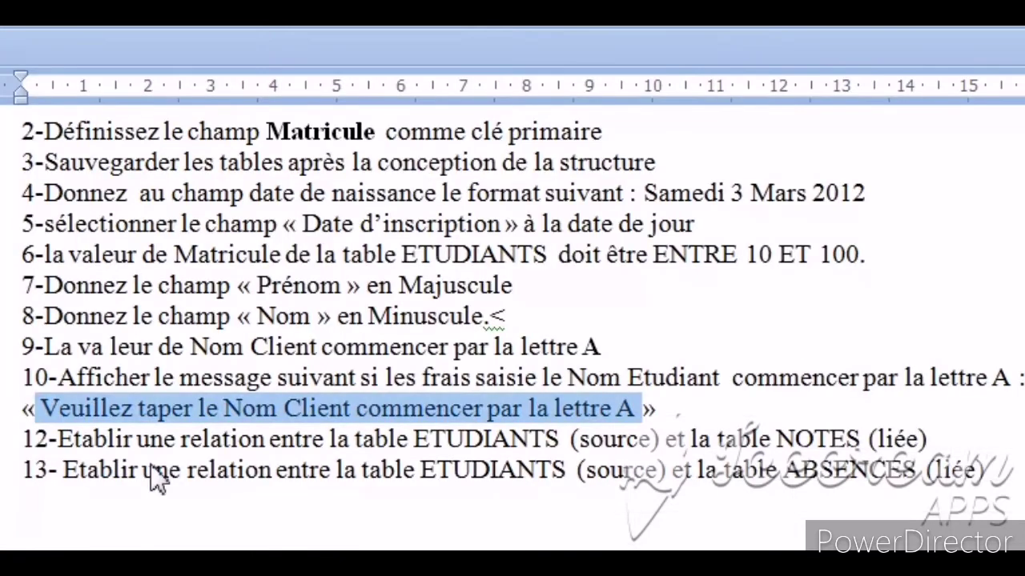
Following exercise items 12 and 13, add the Absence, Etudiant and Notes tables to the relationships layout and enlarge the Etudiant and Notes boxes
{"action": "left_click_drag", "start_coordinate": [50, 439], "coordinate": [864, 437]}
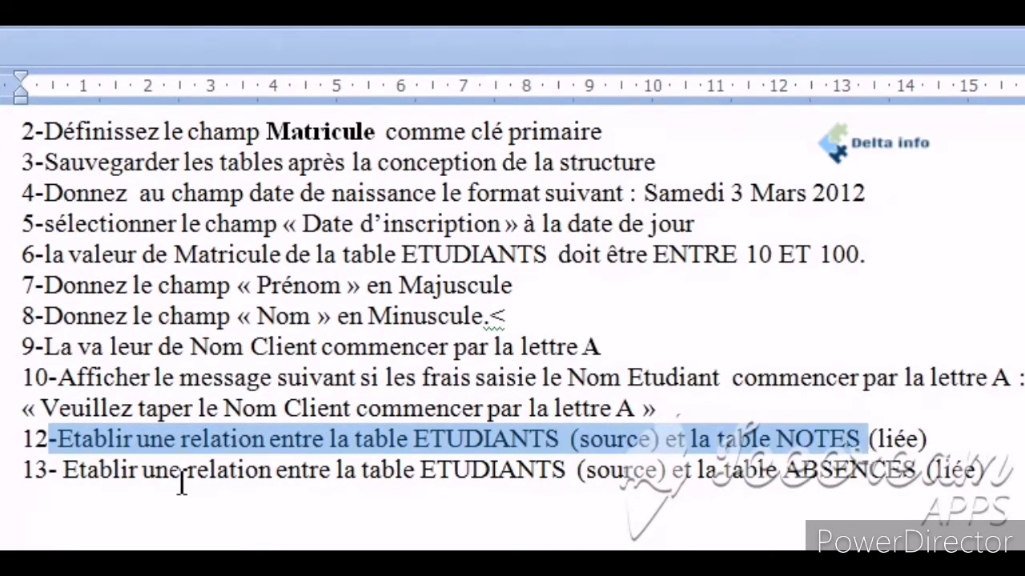
{"action": "left_click", "coordinate": [81, 480]}
{"action": "left_click_drag", "start_coordinate": [81, 480], "coordinate": [829, 490]}
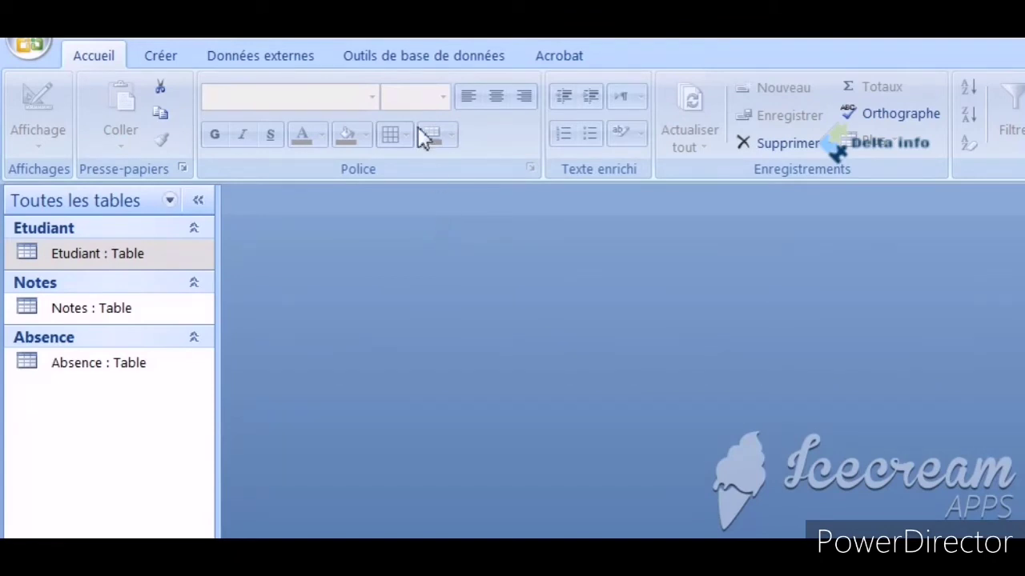
{"action": "left_click", "coordinate": [382, 56]}
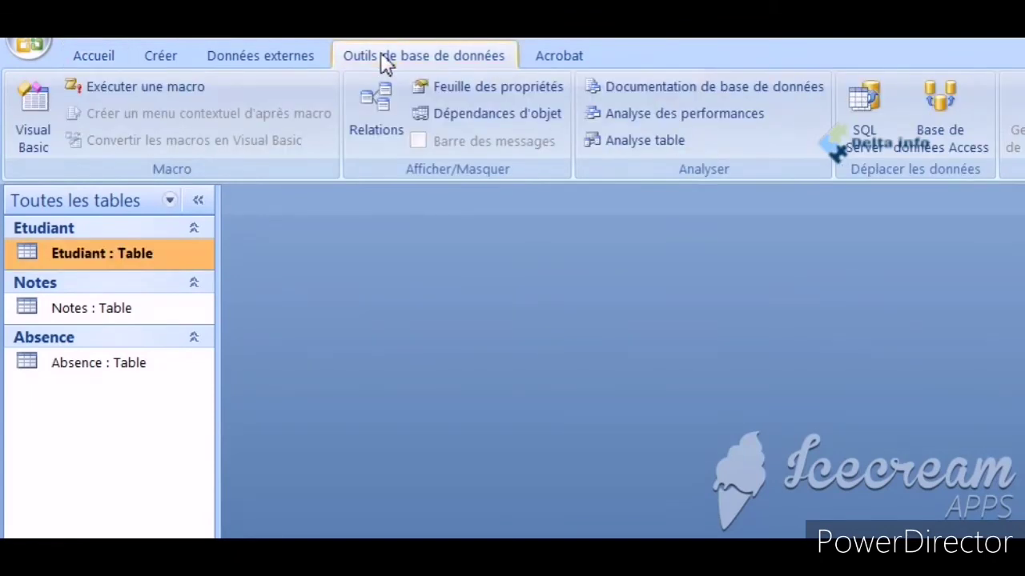
{"action": "left_click", "coordinate": [382, 104]}
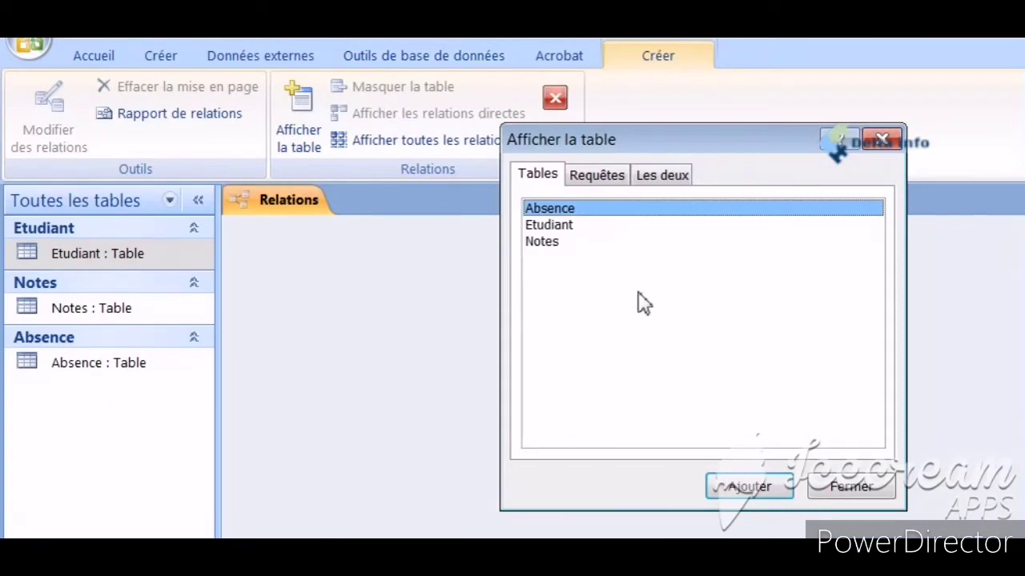
{"action": "left_click", "coordinate": [615, 320]}
{"action": "left_click_drag", "start_coordinate": [552, 242], "coordinate": [548, 209]}
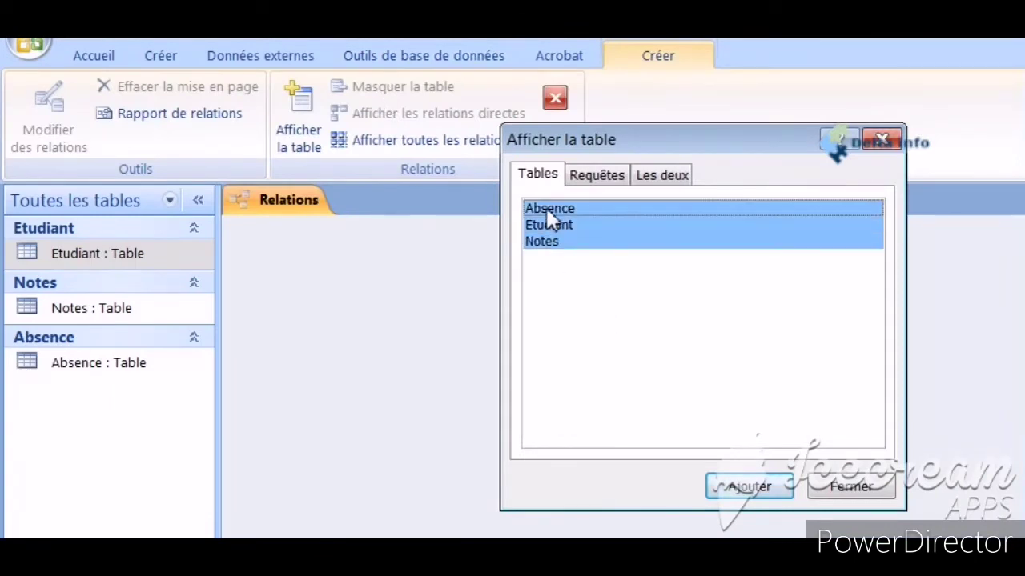
{"action": "left_click", "coordinate": [744, 489]}
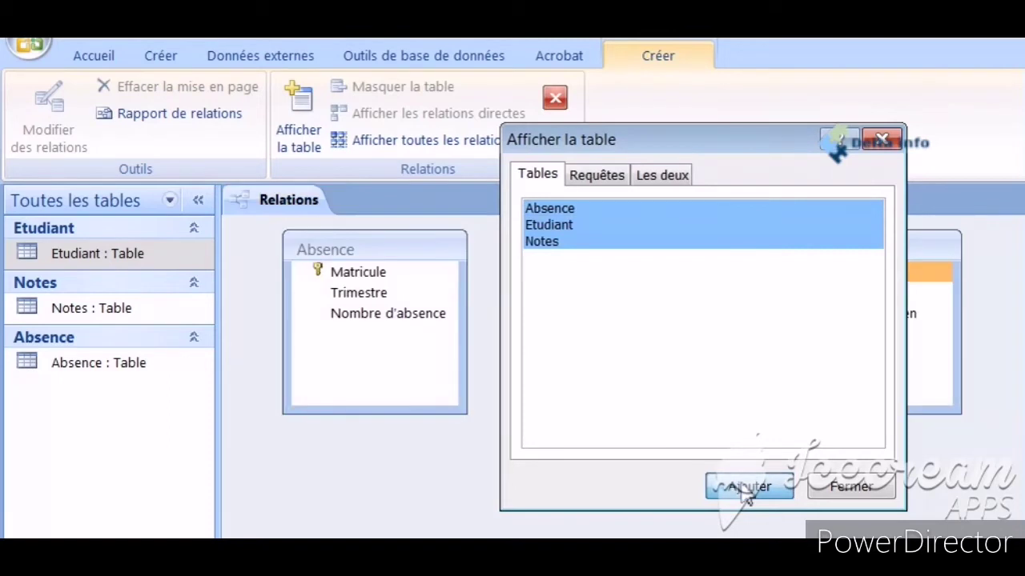
{"action": "left_click", "coordinate": [843, 490]}
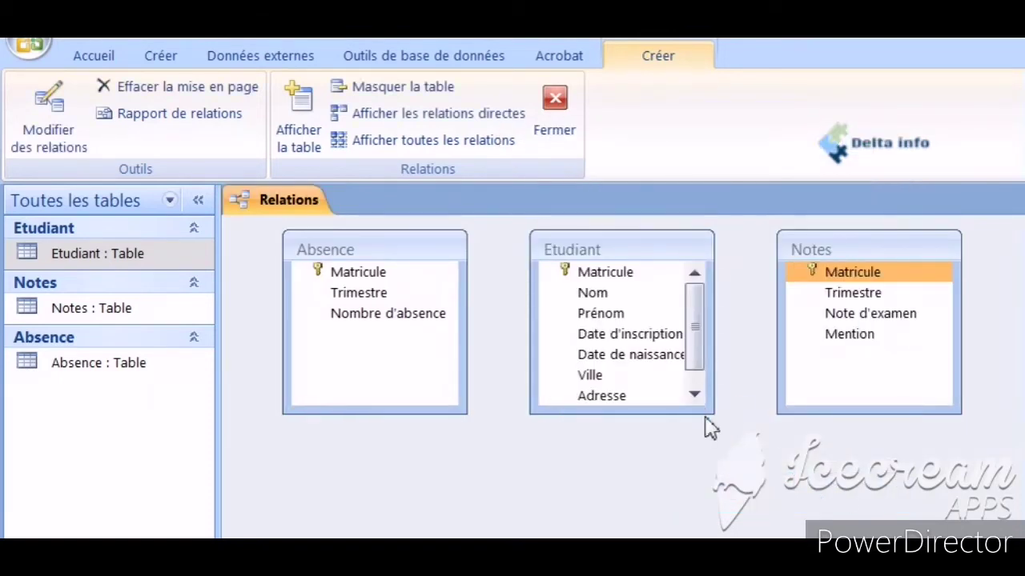
{"action": "left_click_drag", "start_coordinate": [699, 409], "coordinate": [720, 466]}
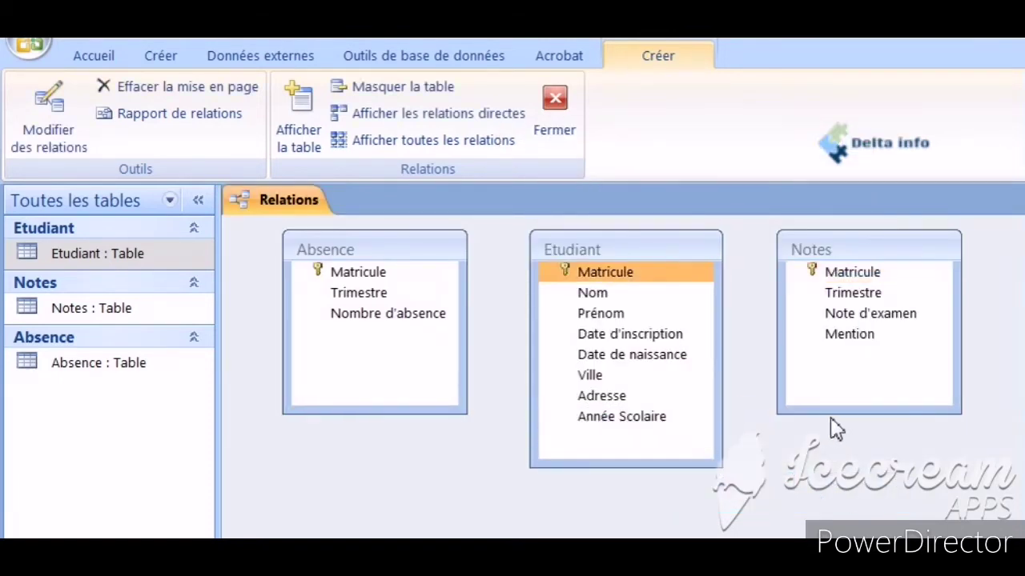
{"action": "left_click_drag", "start_coordinate": [822, 414], "coordinate": [819, 443]}
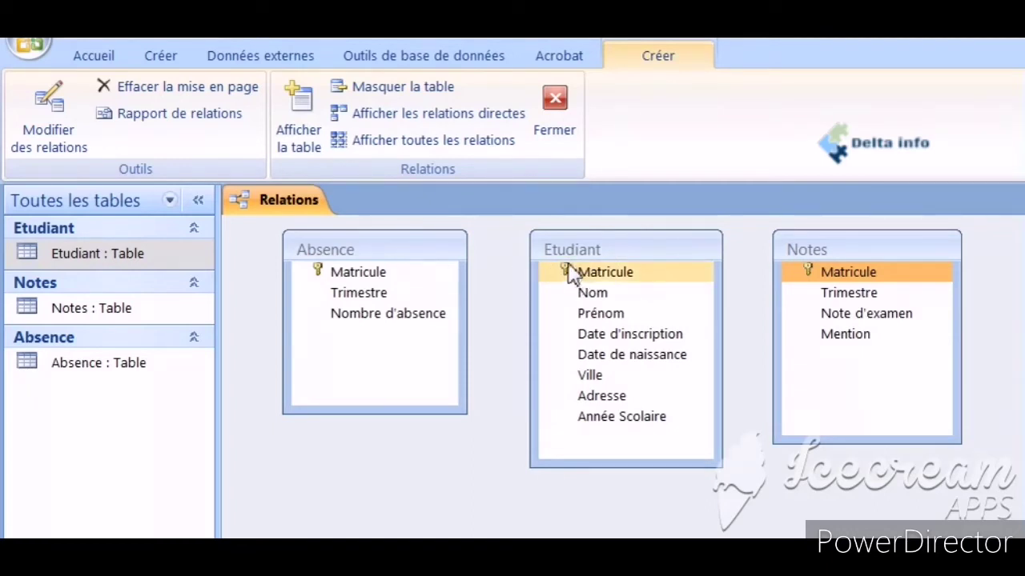
Try to relate Matricule in Etudiant to Matricule in Absence with referential integrity enforced
{"action": "left_click", "coordinate": [599, 277]}
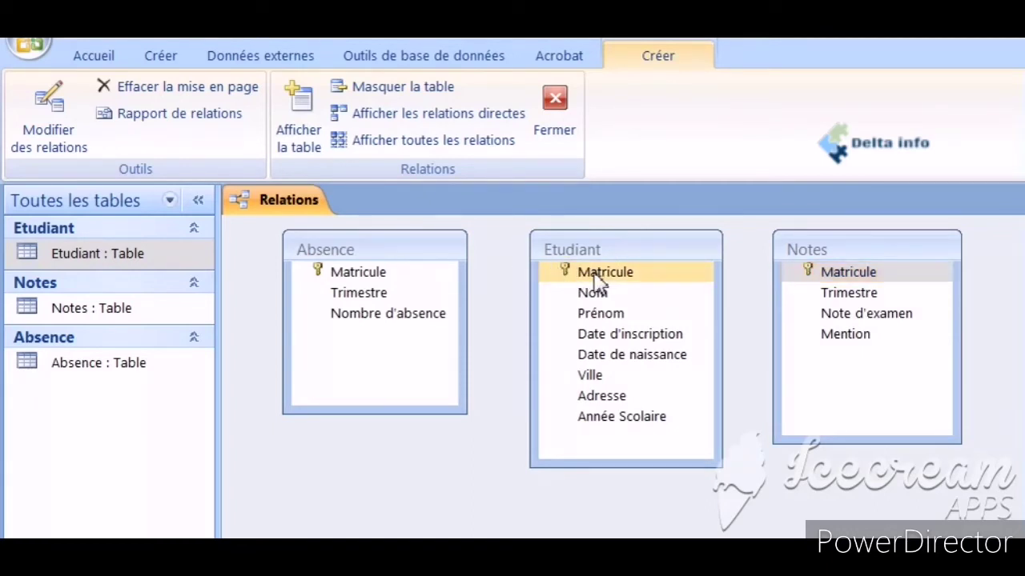
{"action": "left_click_drag", "start_coordinate": [596, 280], "coordinate": [361, 274]}
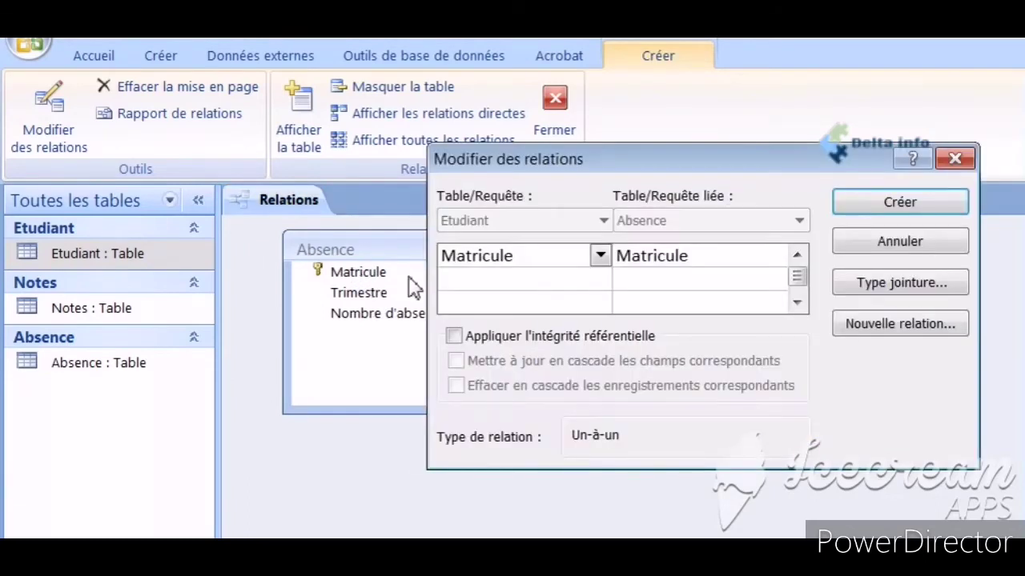
{"action": "left_click", "coordinate": [454, 337]}
{"action": "left_click", "coordinate": [861, 209]}
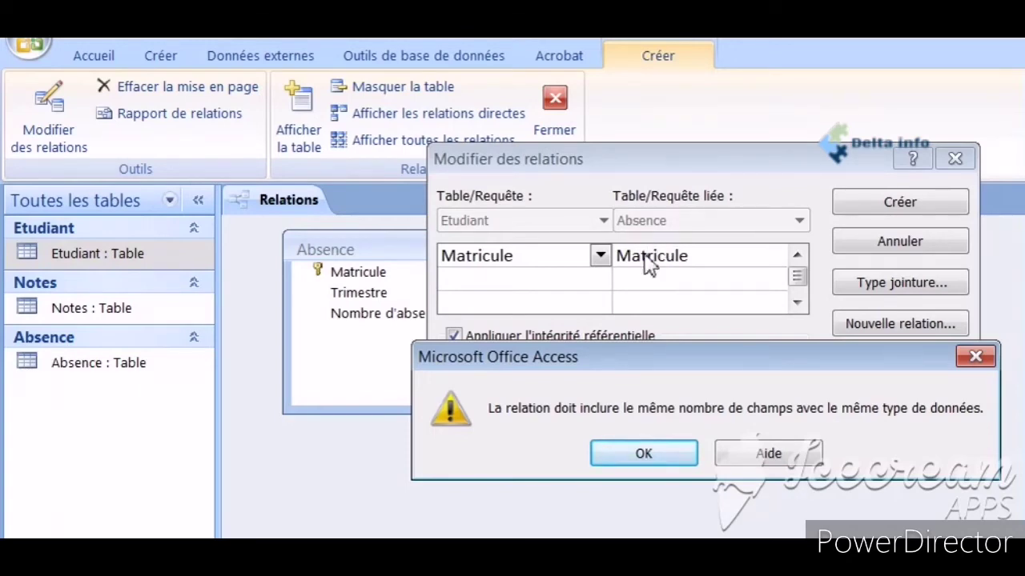
{"action": "left_click", "coordinate": [670, 452]}
{"action": "left_click", "coordinate": [955, 159]}
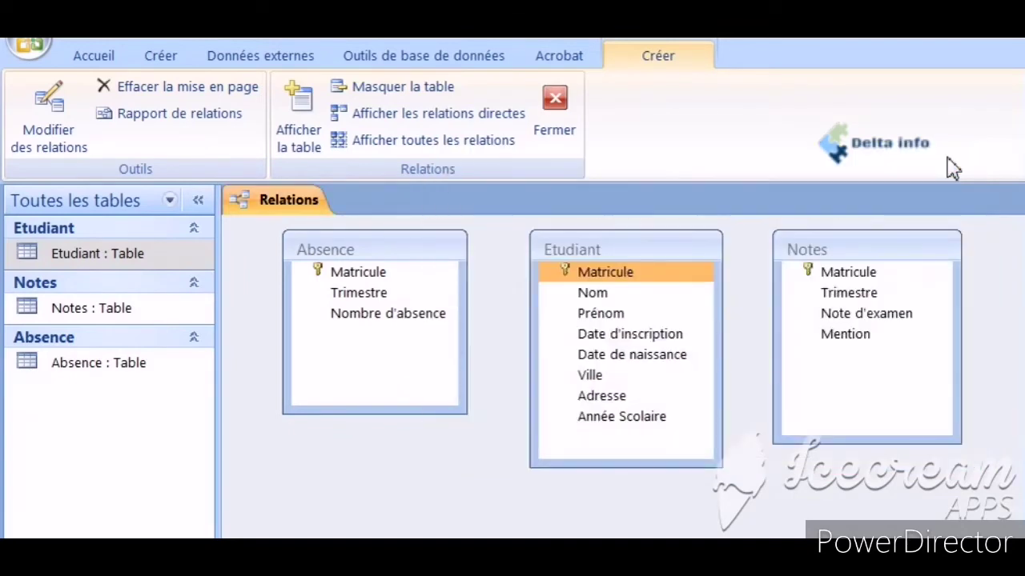
Open the Etudiant and Absence tables in design view and set the data type of Matricule in Absence to Numérique
{"action": "right_click", "coordinate": [95, 255]}
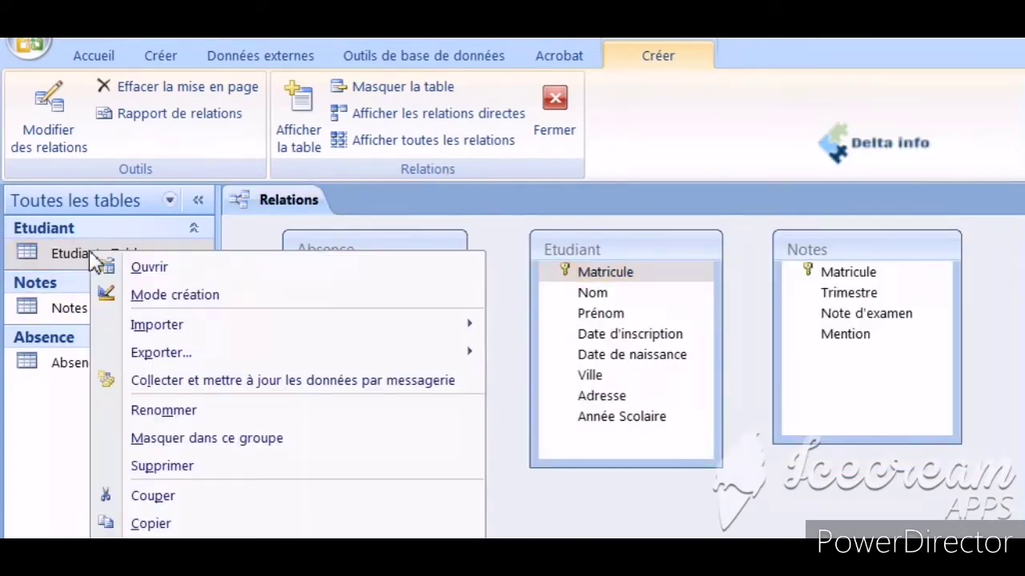
{"action": "left_click", "coordinate": [153, 295]}
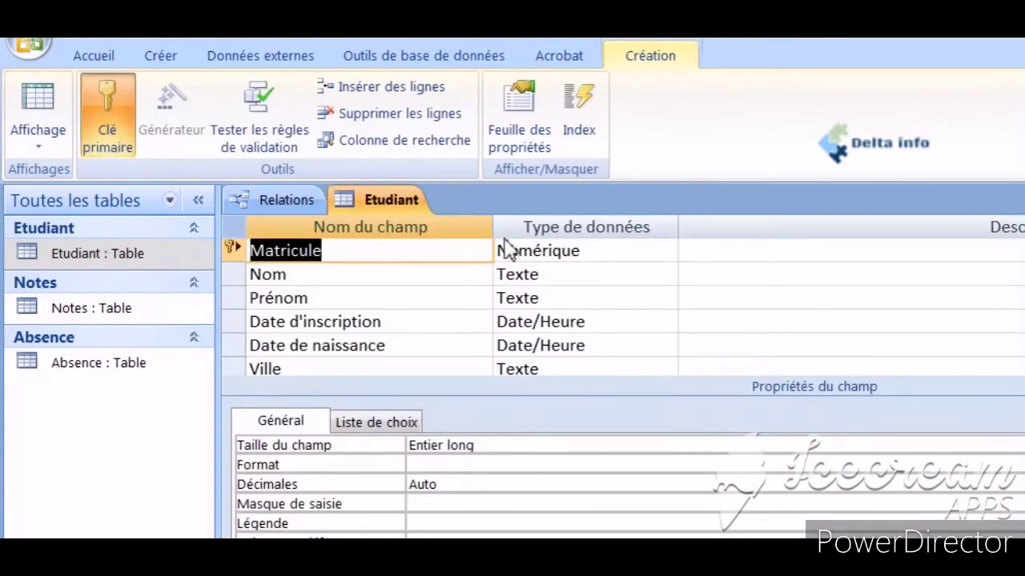
{"action": "left_click", "coordinate": [109, 366]}
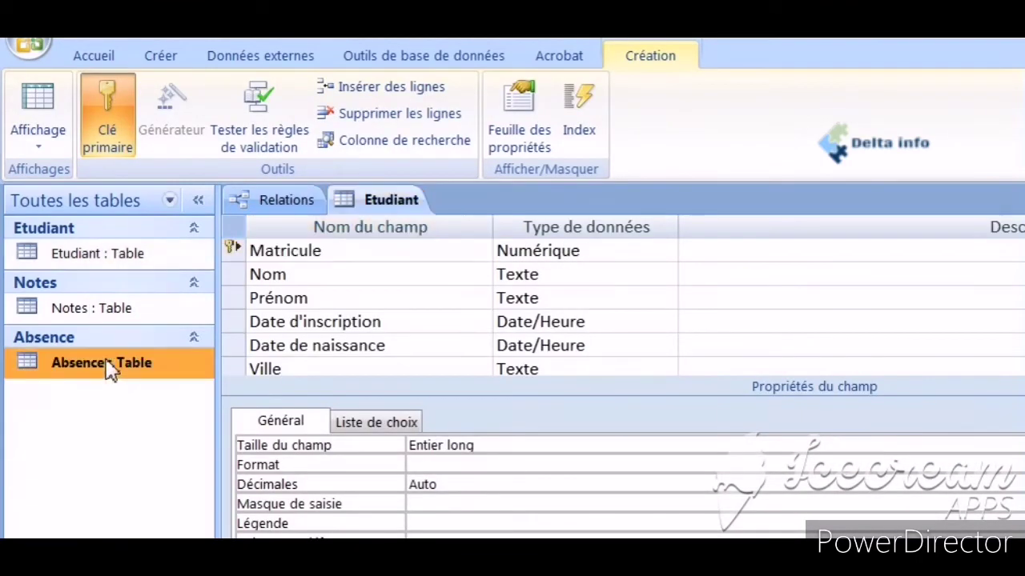
{"action": "right_click", "coordinate": [110, 366]}
{"action": "left_click", "coordinate": [153, 403]}
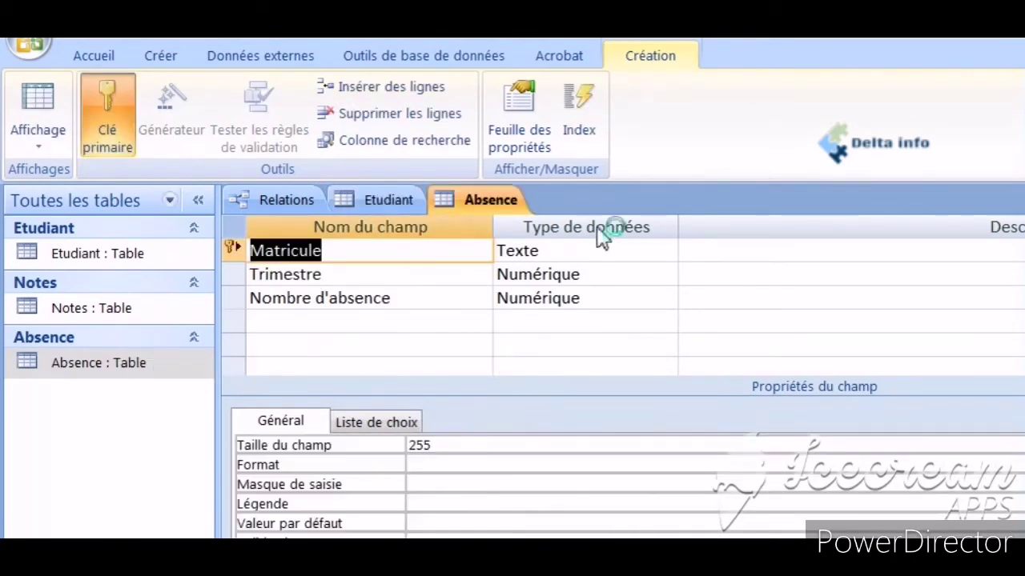
{"action": "left_click", "coordinate": [585, 254]}
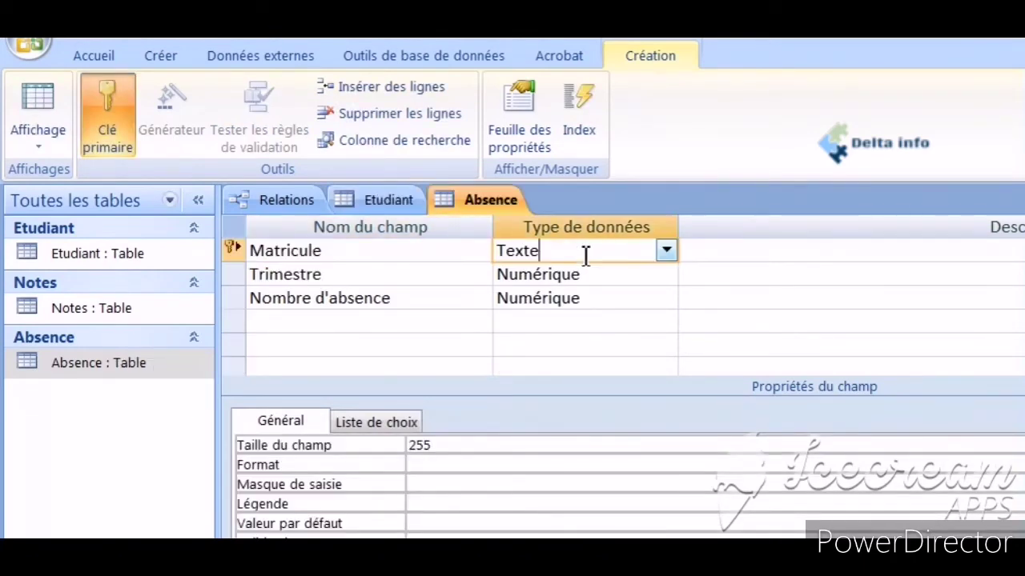
{"action": "left_click", "coordinate": [667, 252]}
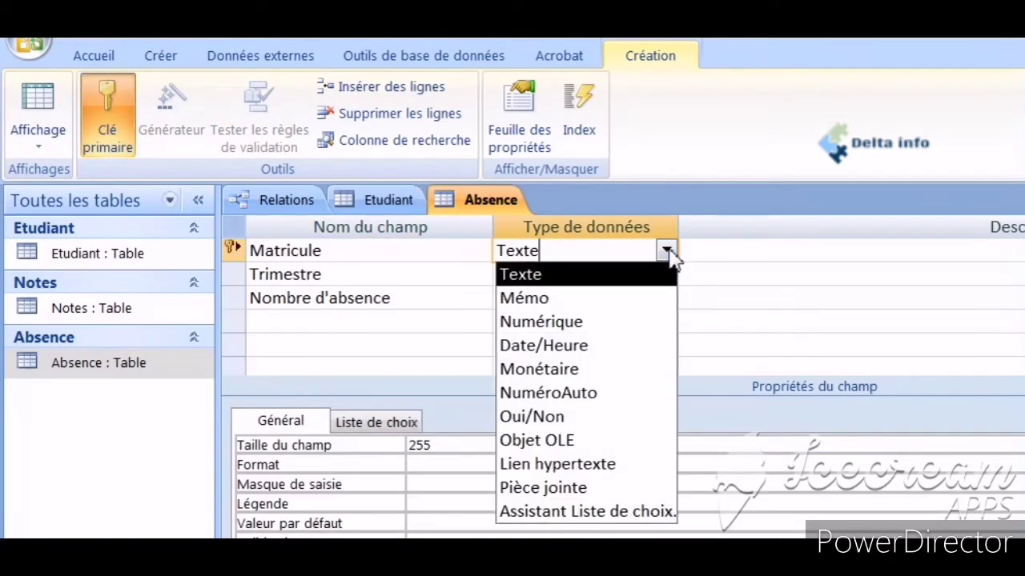
{"action": "left_click", "coordinate": [617, 322]}
Save the Absence table and close the Absence and Etudiant designs
{"action": "right_click", "coordinate": [489, 212]}
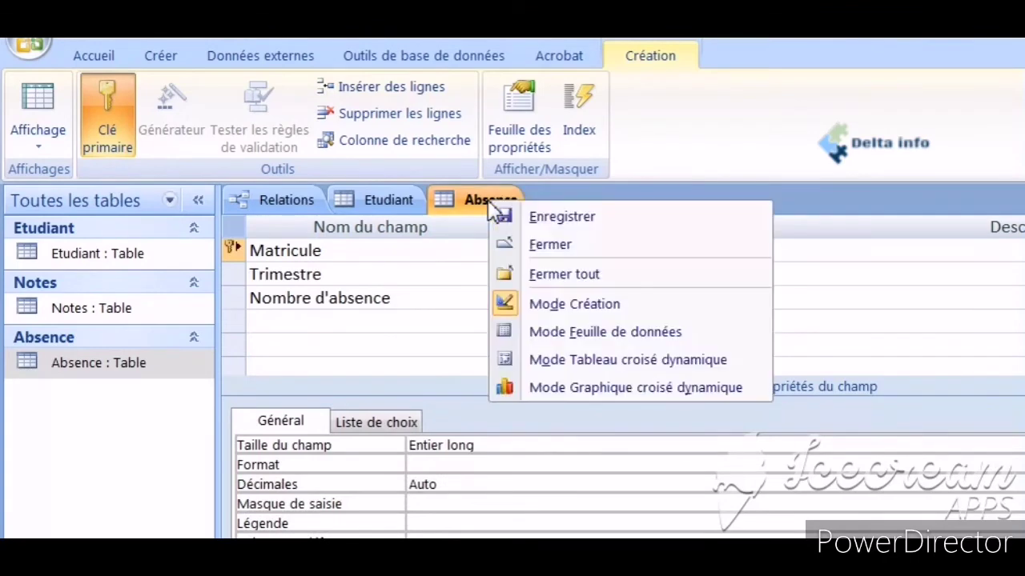
{"action": "left_click", "coordinate": [525, 217]}
{"action": "right_click", "coordinate": [482, 211]}
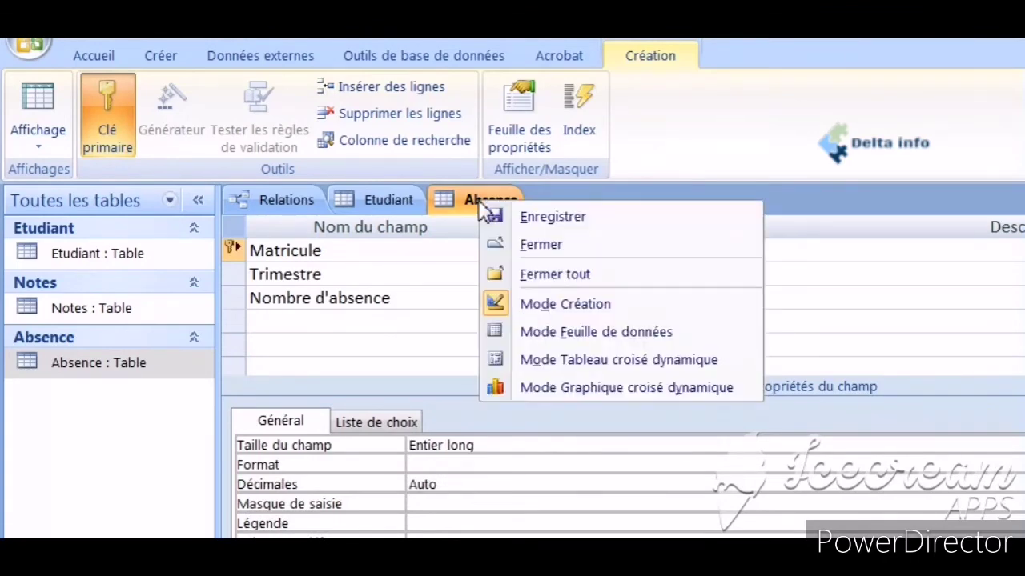
{"action": "left_click", "coordinate": [525, 244]}
{"action": "right_click", "coordinate": [394, 210]}
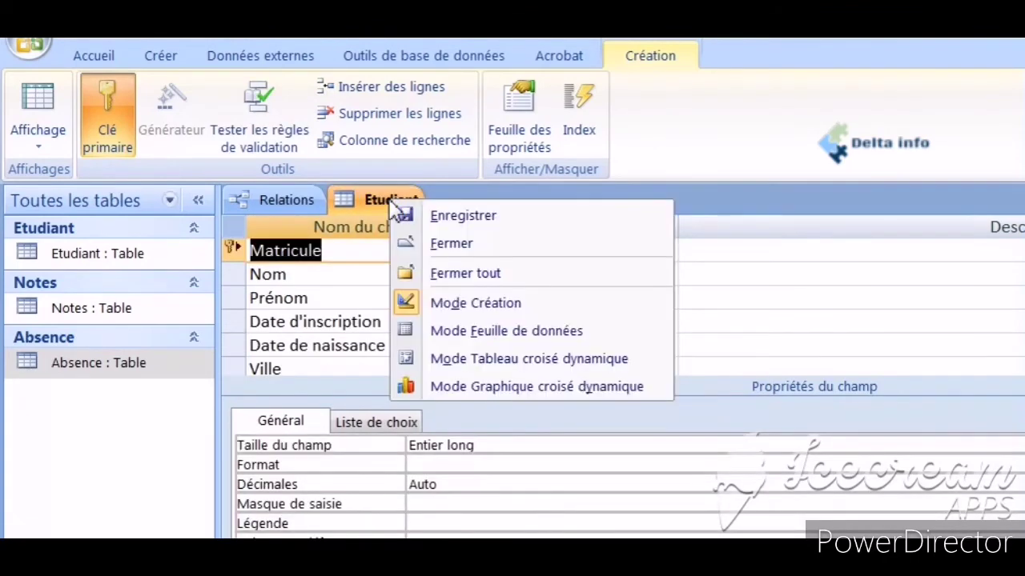
{"action": "left_click", "coordinate": [405, 240]}
Set the data type of Matricule in the Notes table design to Numérique and save the table
{"action": "left_click", "coordinate": [156, 312]}
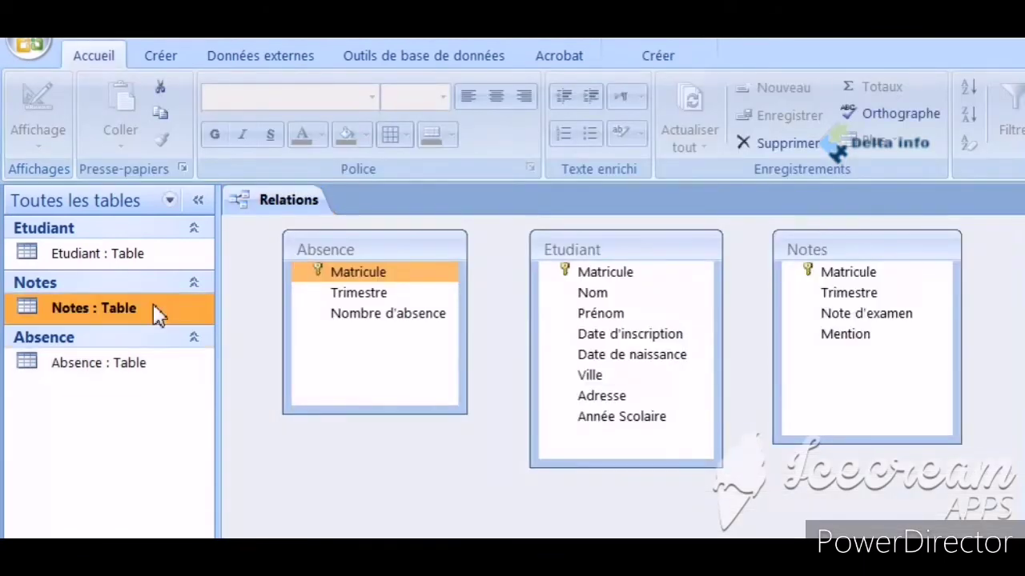
{"action": "right_click", "coordinate": [156, 312]}
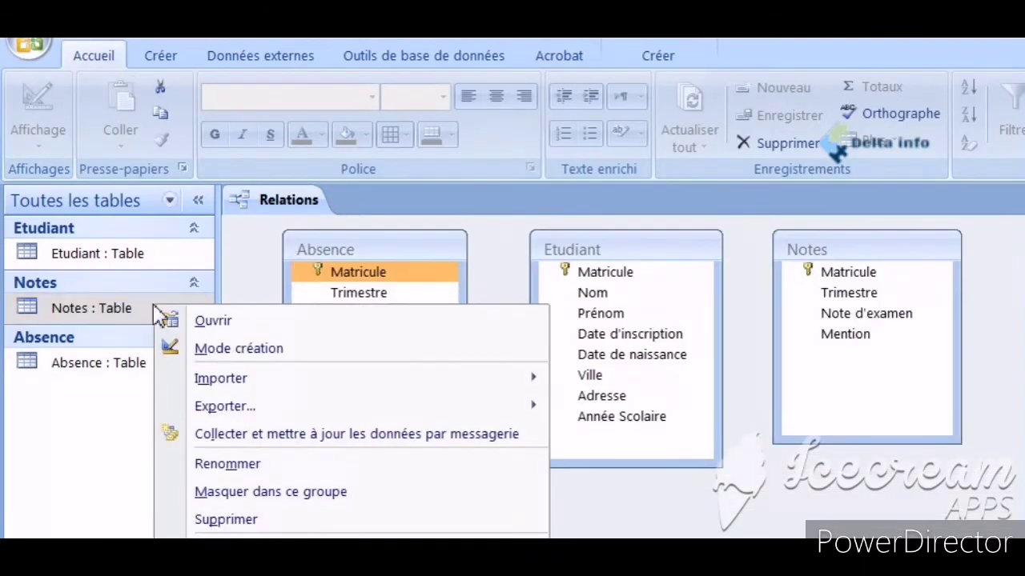
{"action": "left_click", "coordinate": [192, 352]}
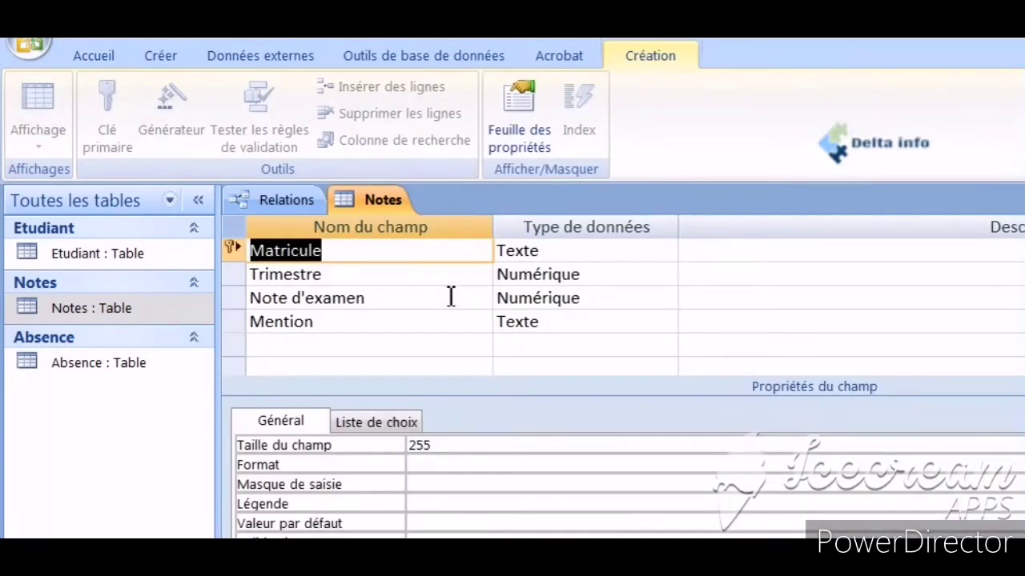
{"action": "left_click", "coordinate": [622, 260]}
{"action": "left_click", "coordinate": [666, 250]}
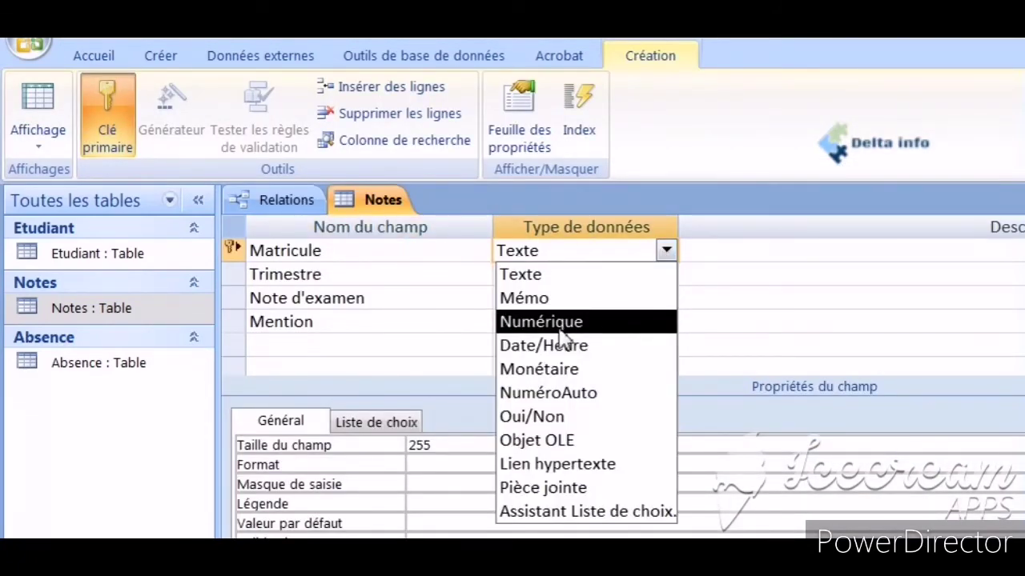
{"action": "left_click", "coordinate": [528, 322]}
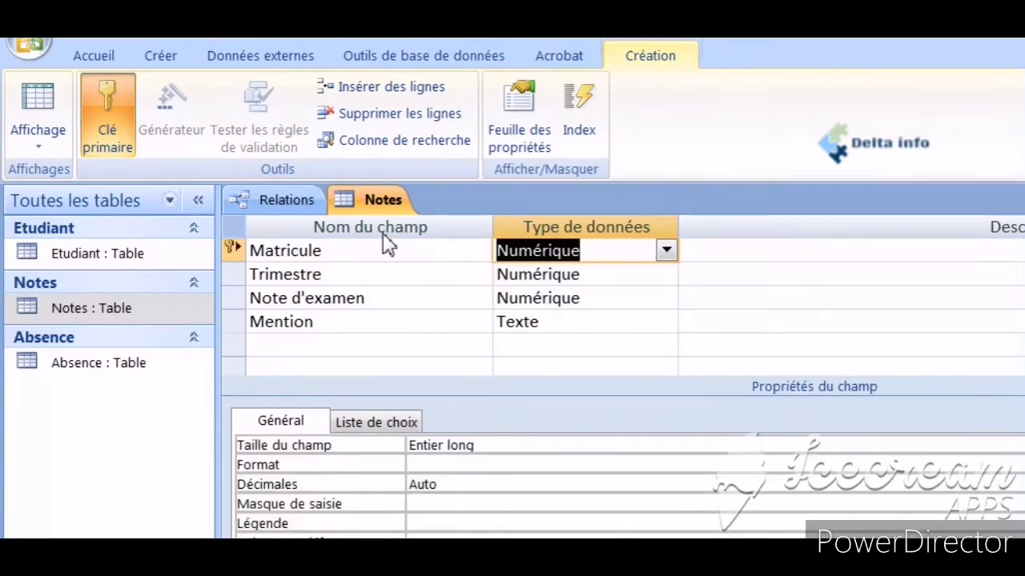
{"action": "right_click", "coordinate": [383, 202]}
{"action": "left_click", "coordinate": [424, 221]}
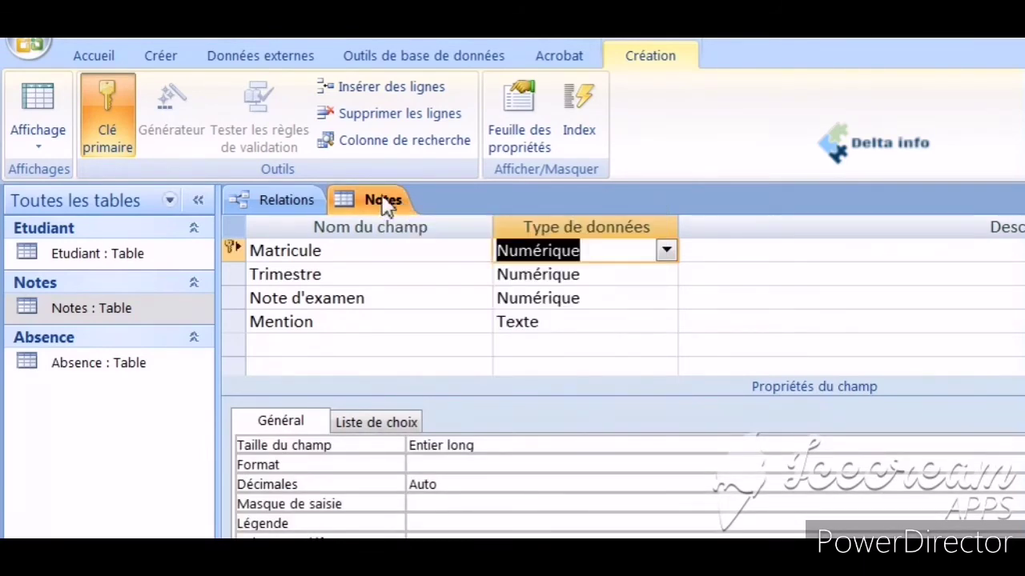
Close the Notes table design and relate Matricule in Etudiant to Matricule in Absence with referential integrity enforced
{"action": "right_click", "coordinate": [384, 200]}
{"action": "left_click", "coordinate": [417, 238]}
{"action": "left_click", "coordinate": [578, 293]}
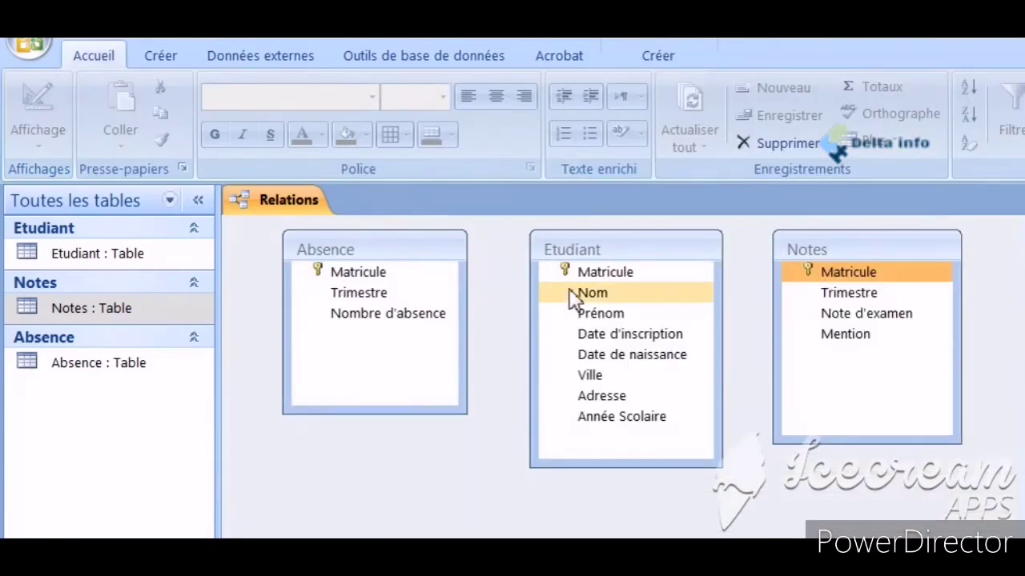
{"action": "left_click", "coordinate": [583, 274]}
{"action": "left_click_drag", "start_coordinate": [582, 274], "coordinate": [356, 273]}
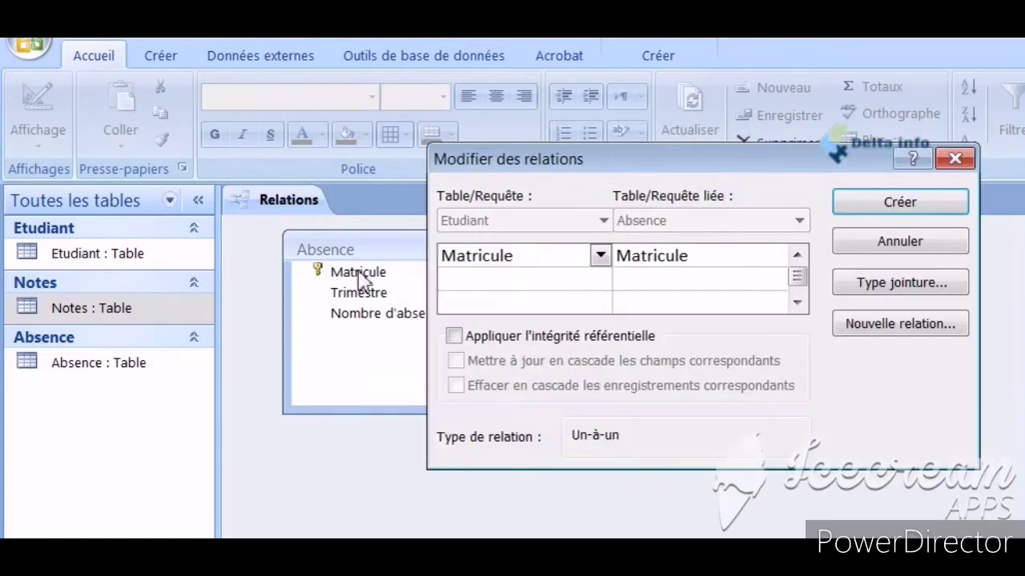
{"action": "left_click", "coordinate": [454, 337]}
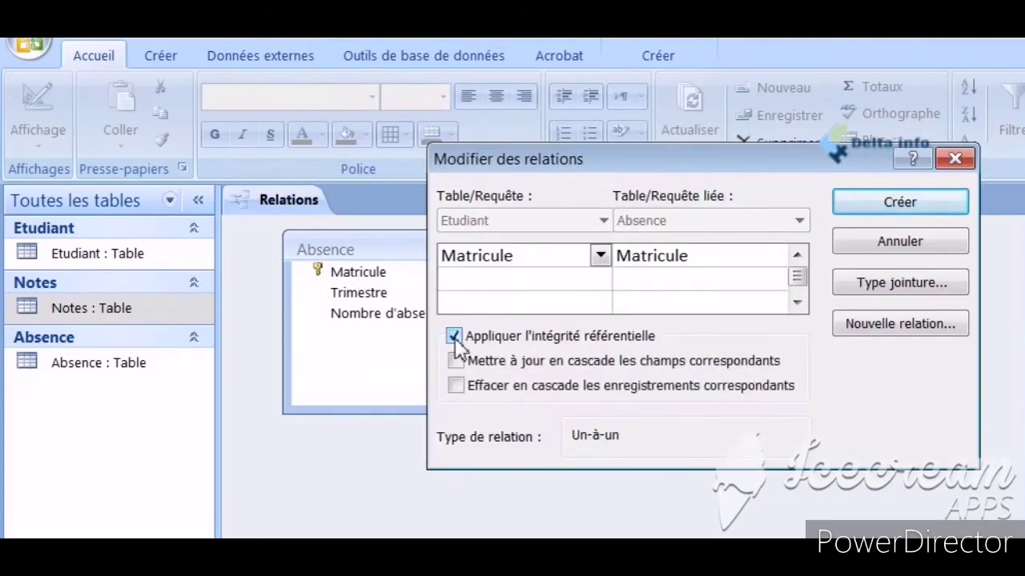
{"action": "left_click", "coordinate": [929, 210]}
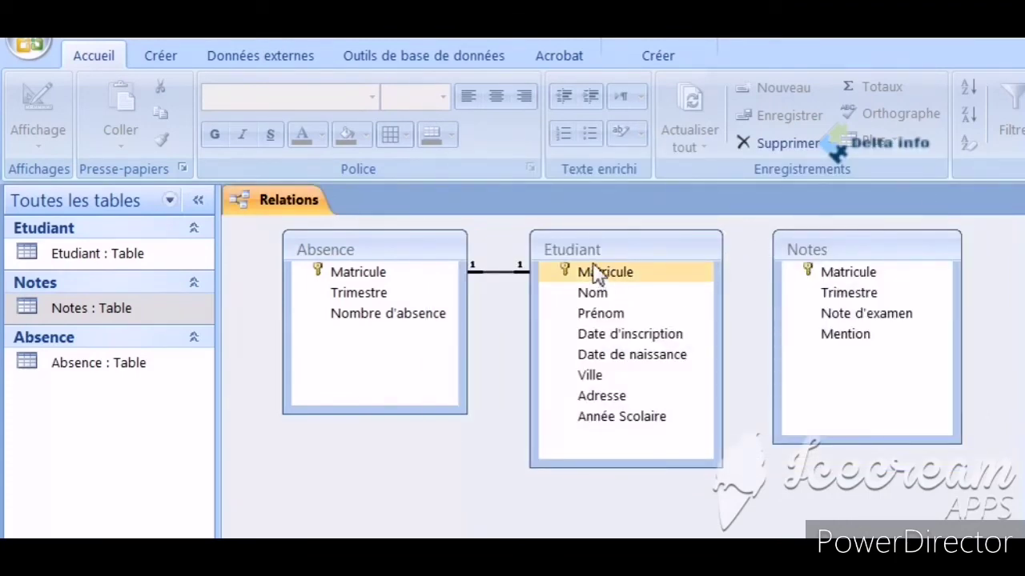
{"action": "left_click", "coordinate": [647, 272]}
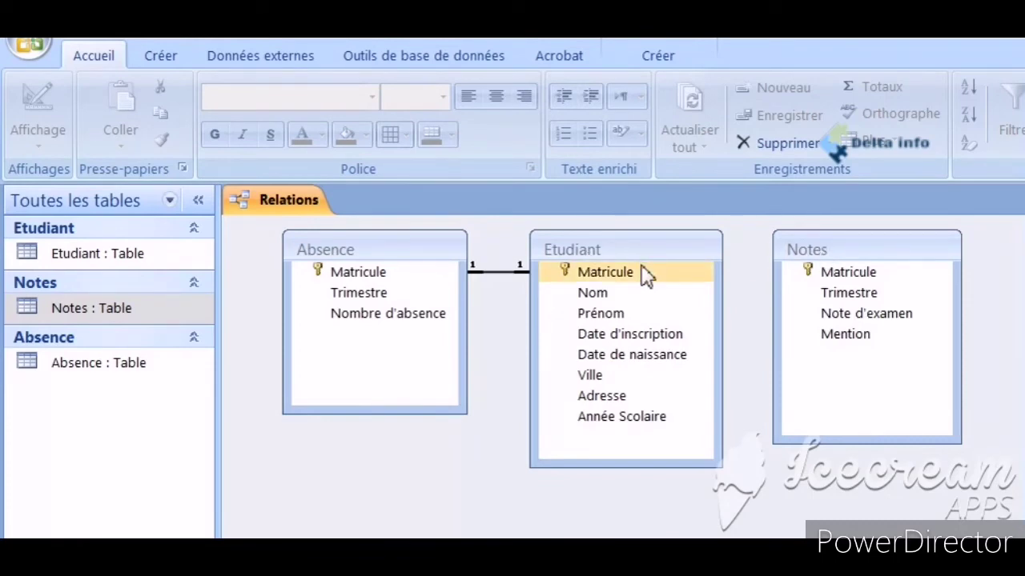
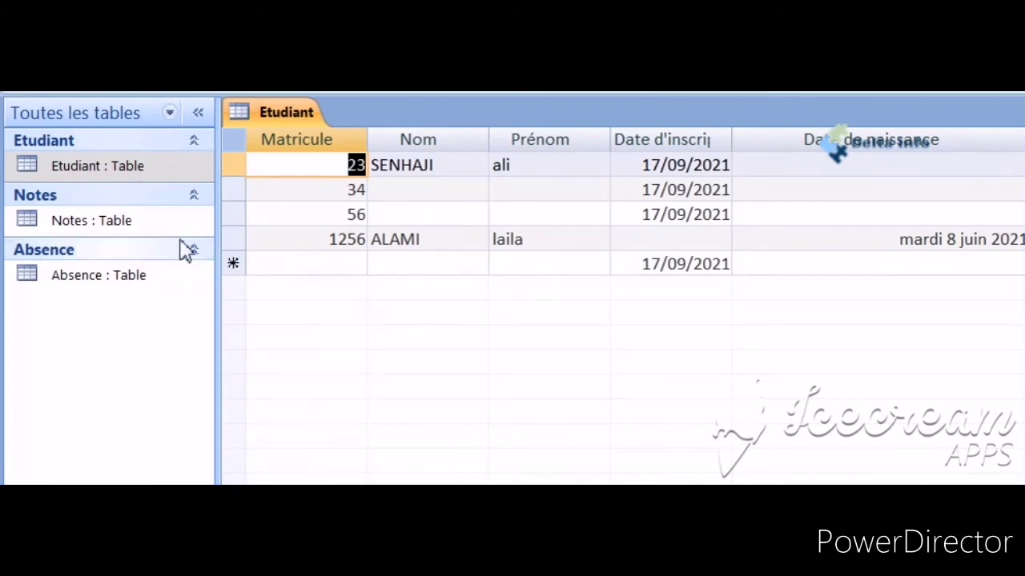
Open the Notes table and enter a record with Matricule 23, Trimestre 1, Note d'examen 13 and Mention BIEN
{"action": "right_click", "coordinate": [83, 229]}
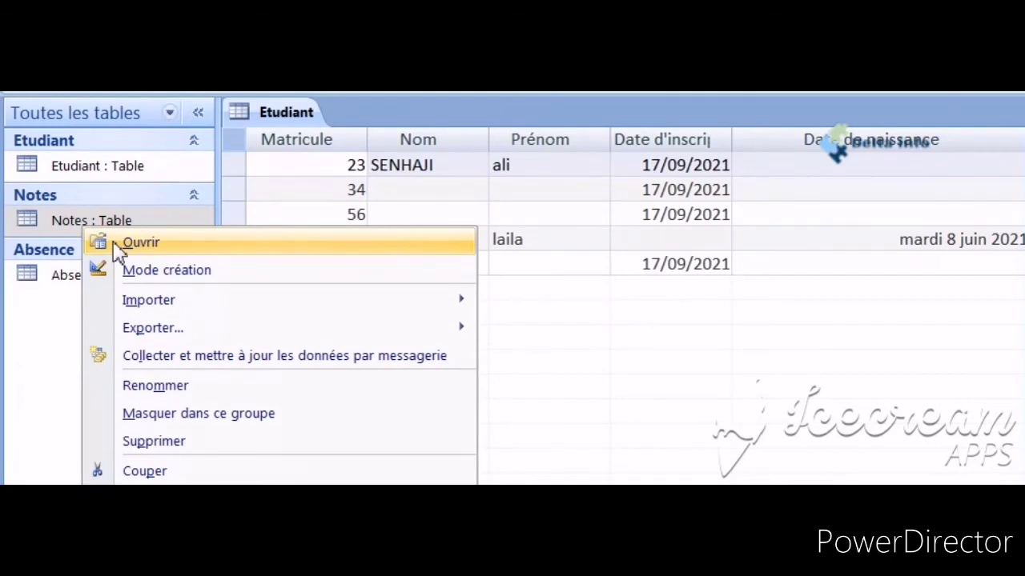
{"action": "left_click", "coordinate": [116, 243]}
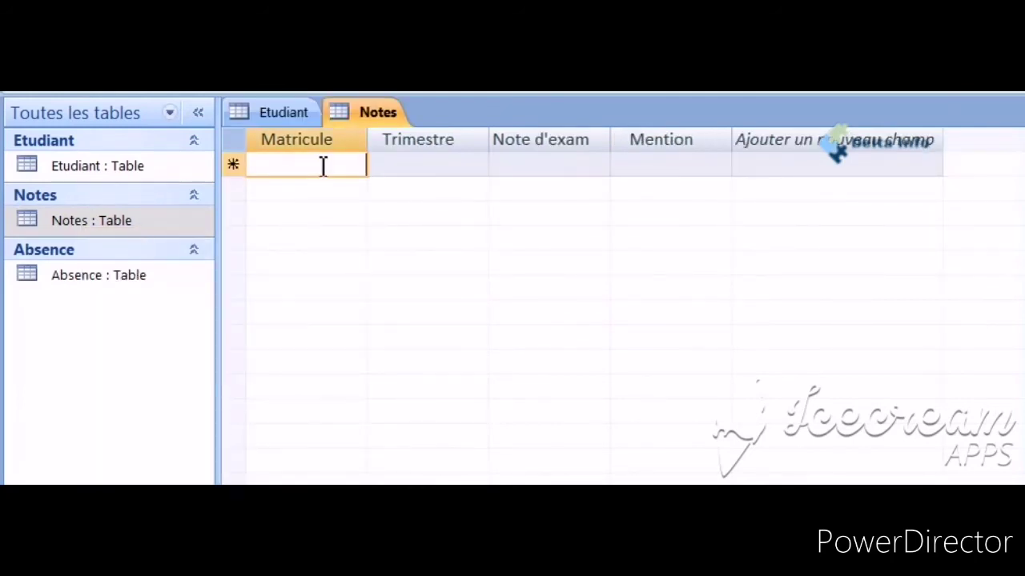
{"action": "type", "text": "23"}
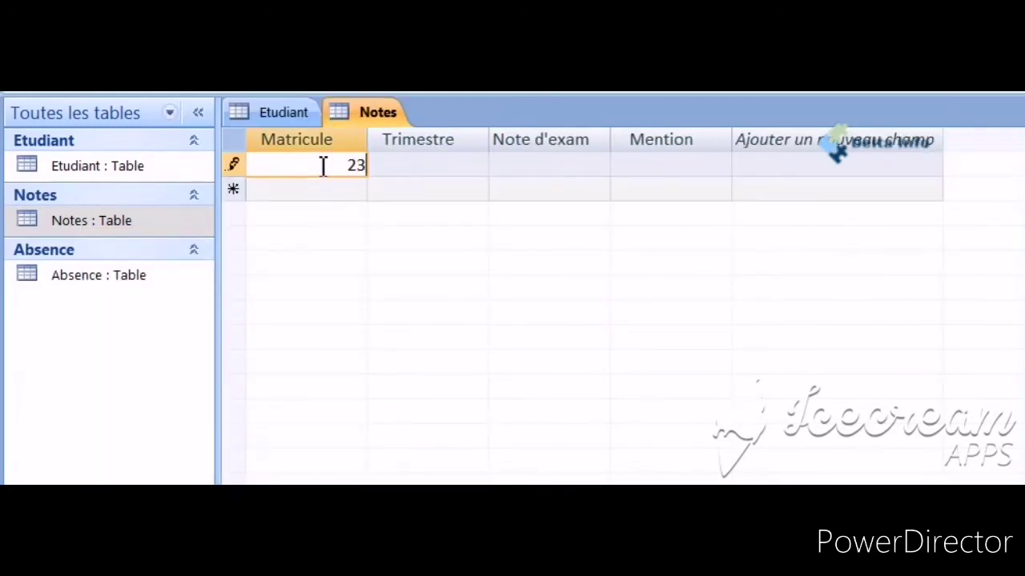
{"action": "left_click", "coordinate": [435, 167]}
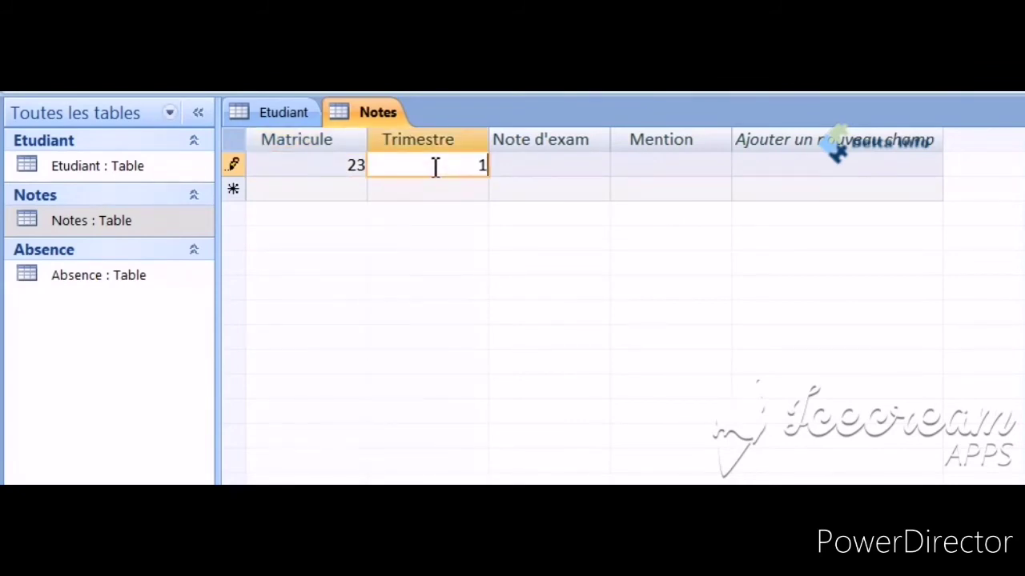
{"action": "left_click", "coordinate": [538, 168]}
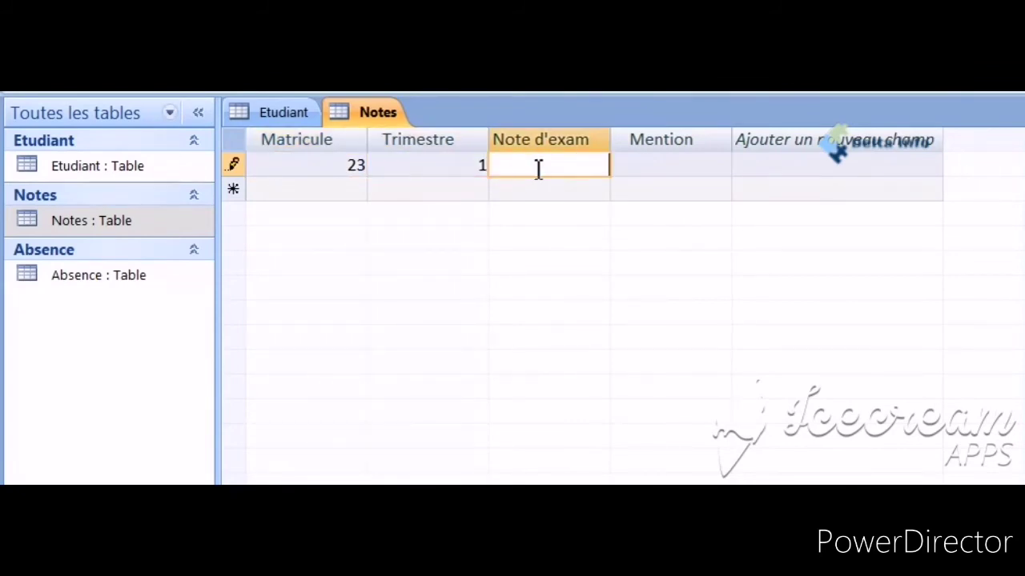
{"action": "type", "text": "13"}
{"action": "left_click", "coordinate": [652, 166]}
{"action": "type", "text": "BIEN"}
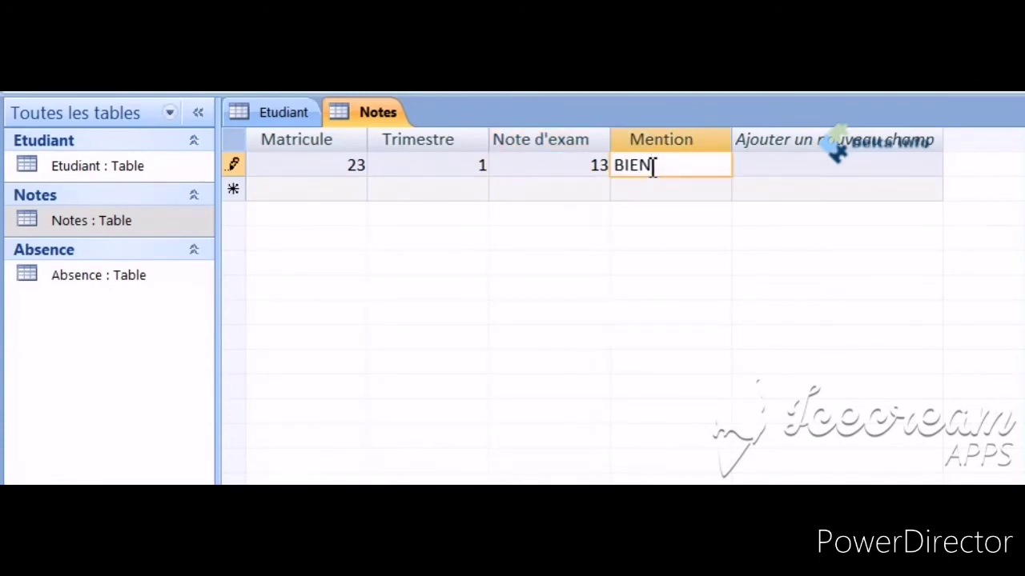
Add a second Notes record with Matricule 34, Trimestre 2, Note d'examen 10 and Mention PASSABLE, and save the table
{"action": "left_click", "coordinate": [336, 192]}
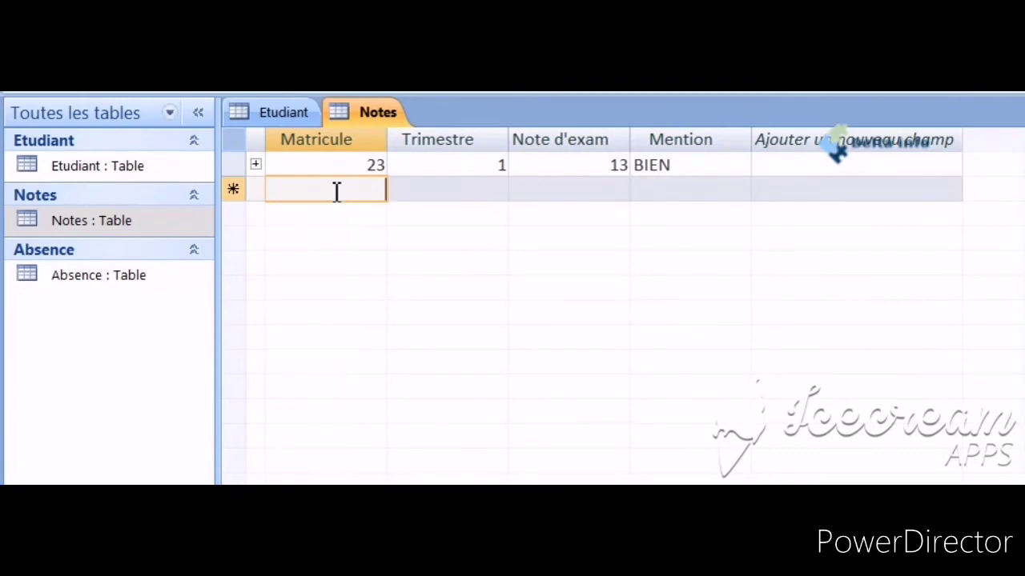
{"action": "left_click", "coordinate": [290, 117]}
{"action": "left_click", "coordinate": [367, 115]}
{"action": "type", "text": "34"}
{"action": "left_click", "coordinate": [497, 190]}
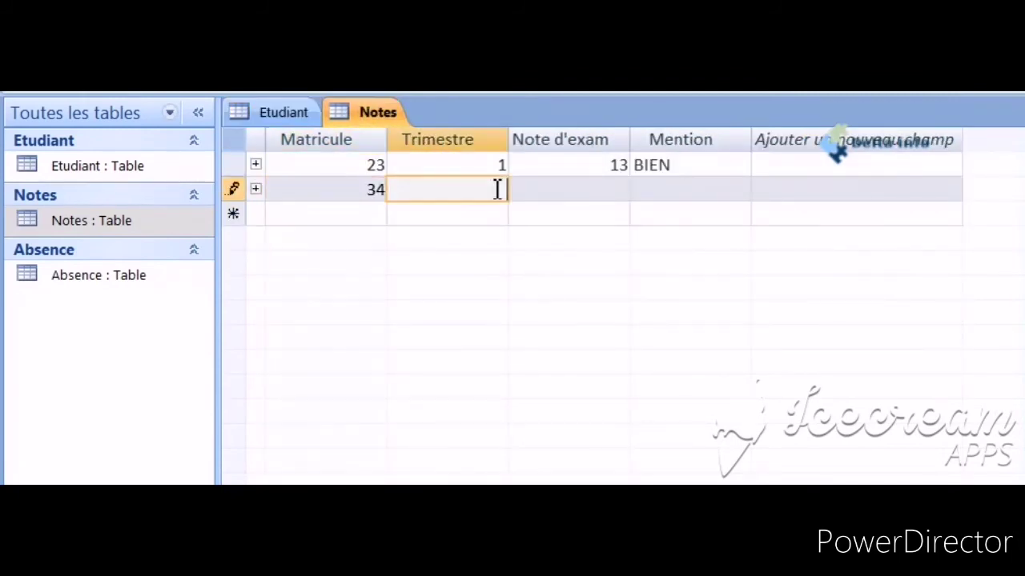
{"action": "type", "text": "2"}
{"action": "left_click", "coordinate": [607, 195]}
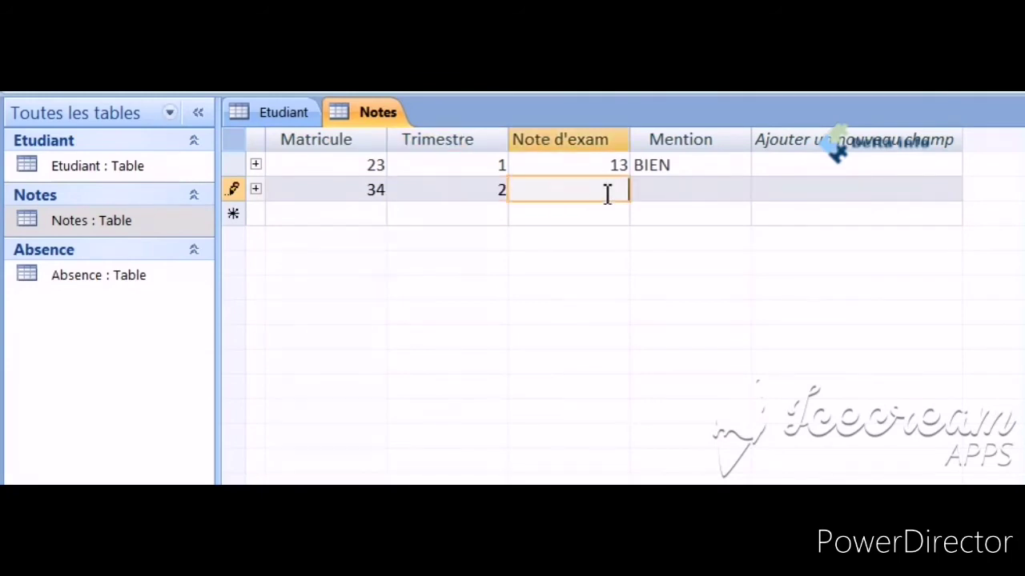
{"action": "type", "text": "10"}
{"action": "left_click", "coordinate": [699, 192]}
{"action": "type", "text": "PASSABLE"}
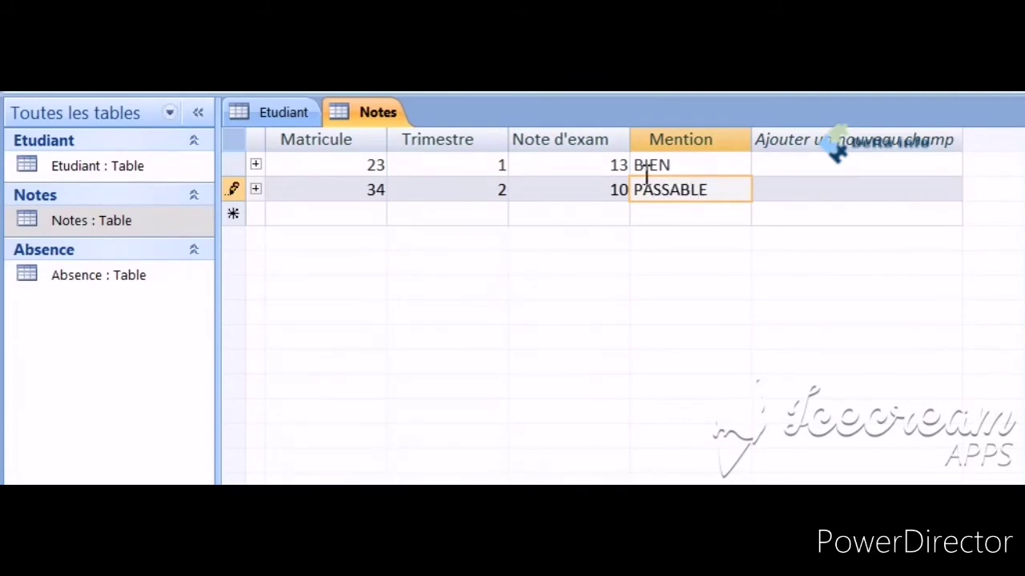
{"action": "right_click", "coordinate": [384, 119]}
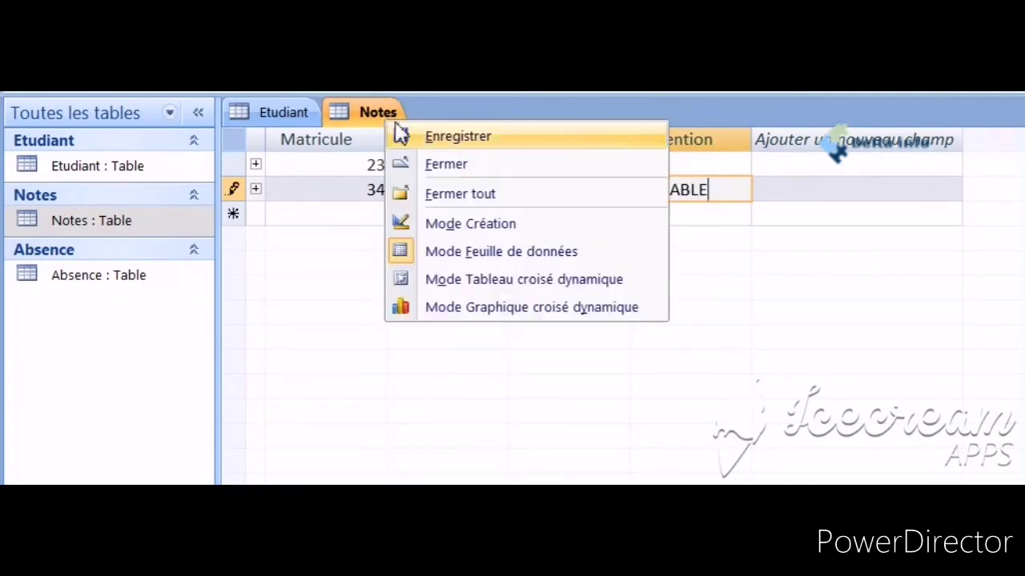
{"action": "left_click", "coordinate": [433, 140]}
Open the Absence table and enter a record with Matricule 23, Trimestre 1 and Nombre d'absence 5
{"action": "right_click", "coordinate": [102, 288]}
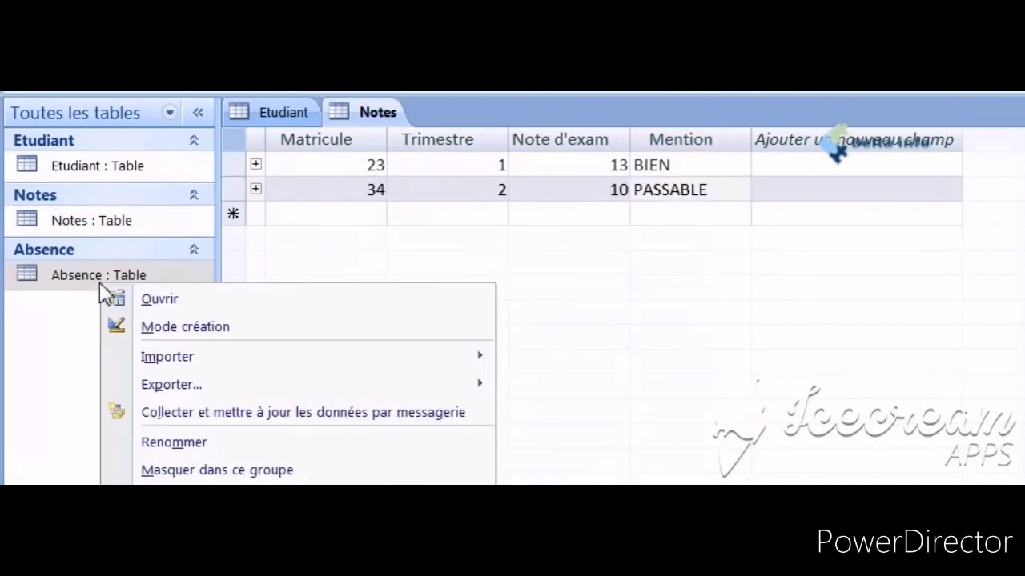
{"action": "left_click", "coordinate": [138, 301]}
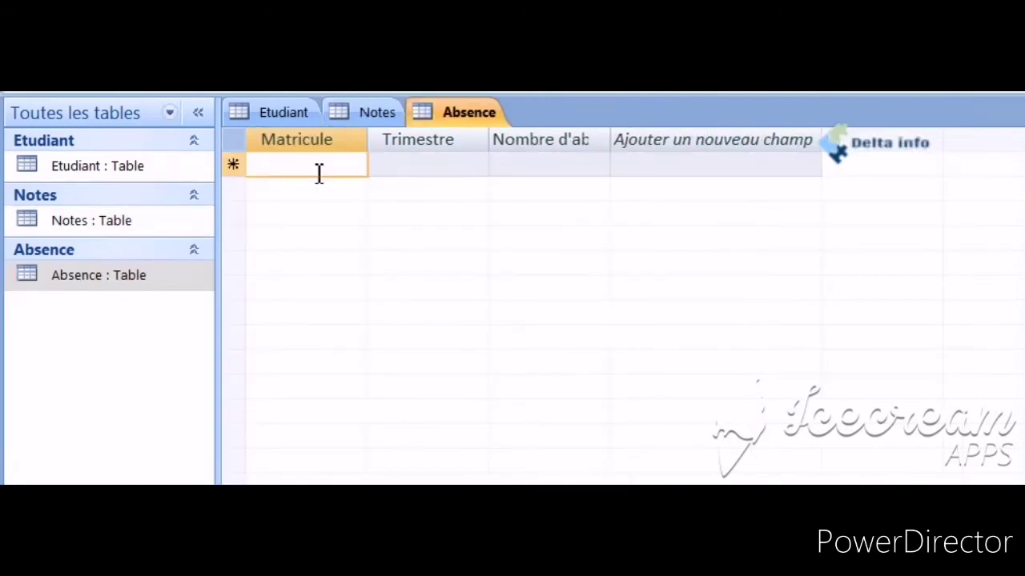
{"action": "type", "text": "23"}
{"action": "left_click", "coordinate": [462, 161]}
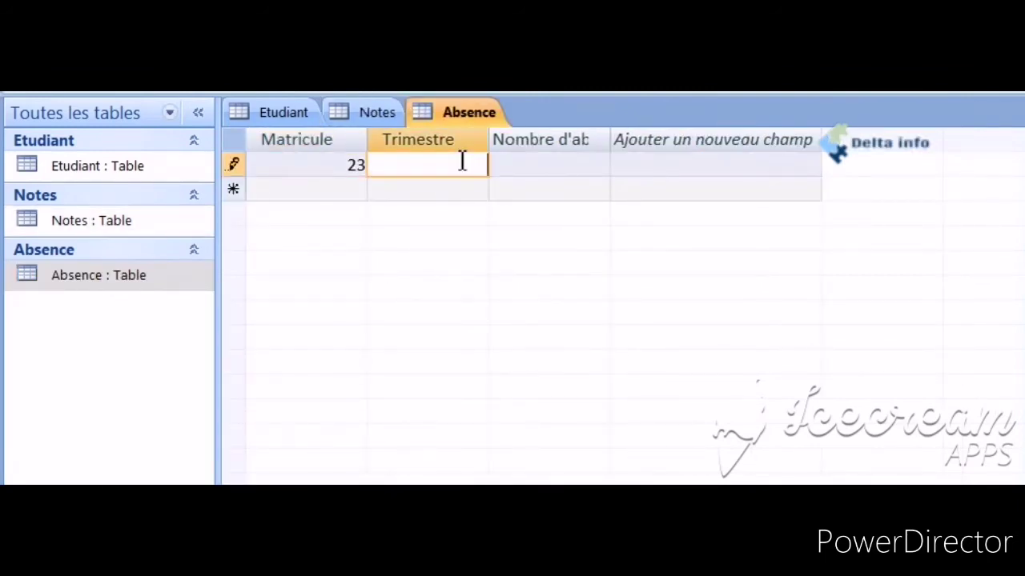
{"action": "left_click", "coordinate": [543, 169]}
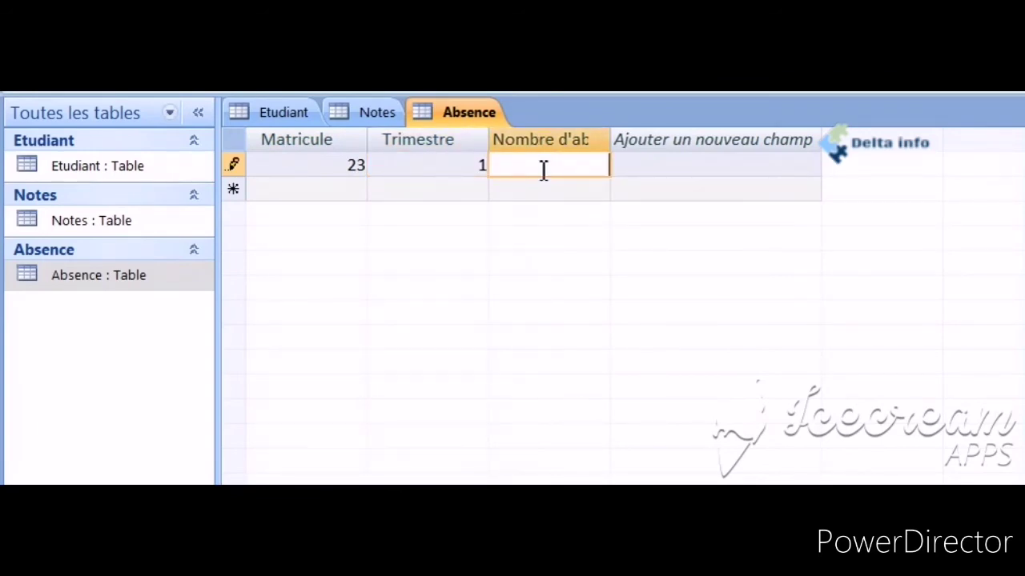
{"action": "type", "text": "5"}
Add a second Absence record with Matricule 34, Trimestre 2 and Nombre d'absence 3, and save the table
{"action": "left_click", "coordinate": [339, 191]}
{"action": "type", "text": "34"}
{"action": "left_click", "coordinate": [433, 198]}
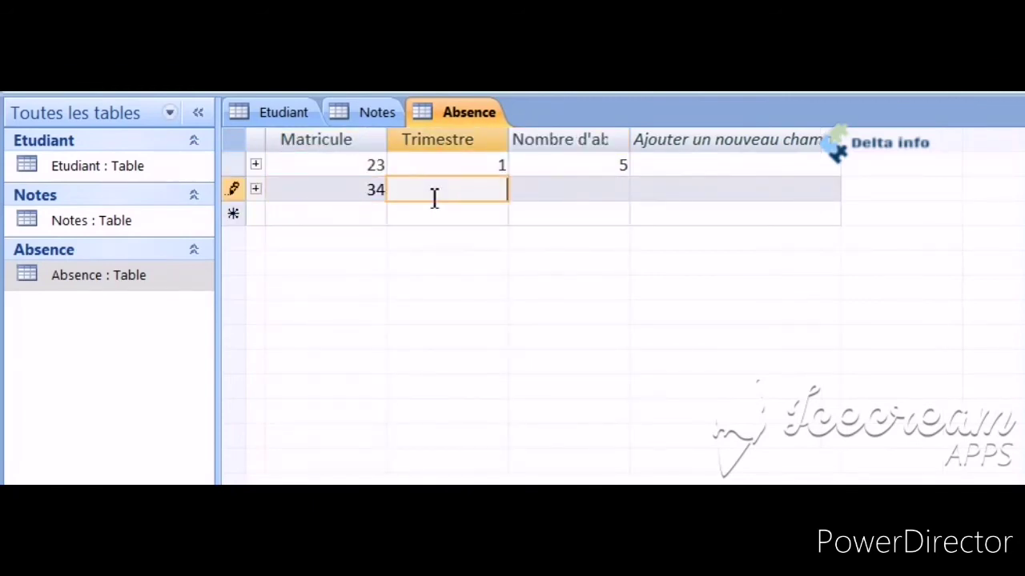
{"action": "left_click", "coordinate": [560, 198]}
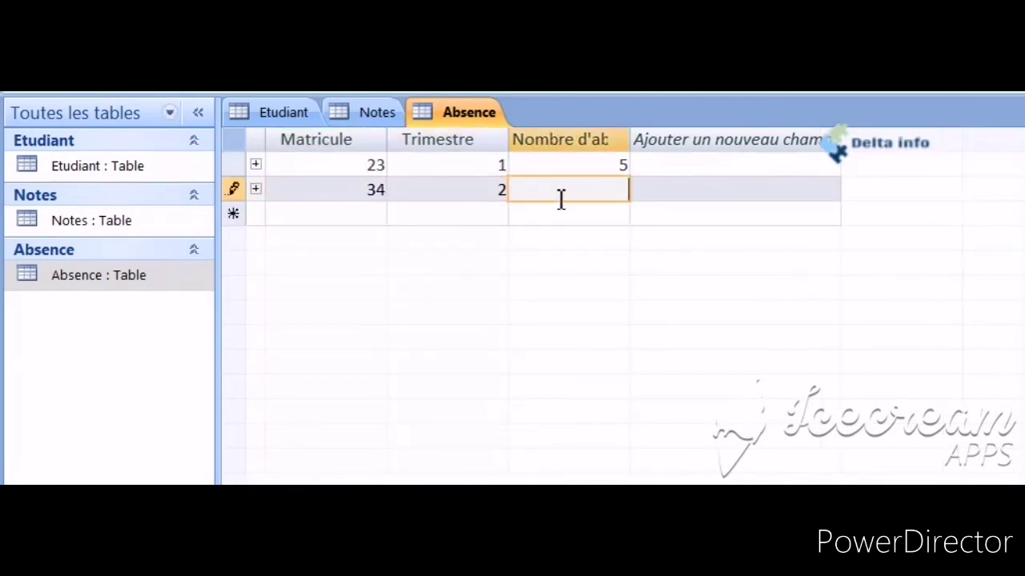
{"action": "type", "text": "3"}
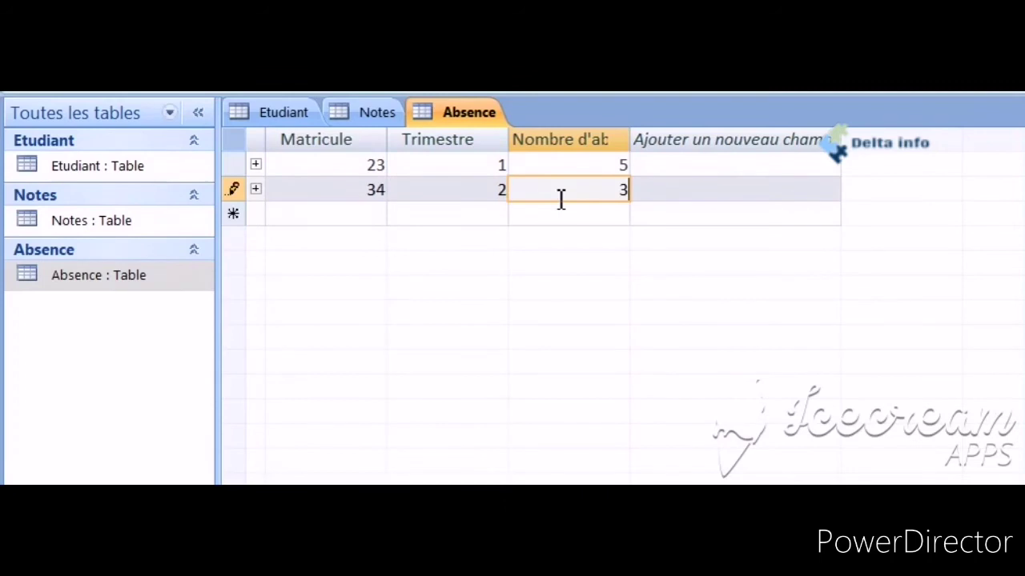
{"action": "right_click", "coordinate": [452, 111]}
{"action": "left_click", "coordinate": [474, 124]}
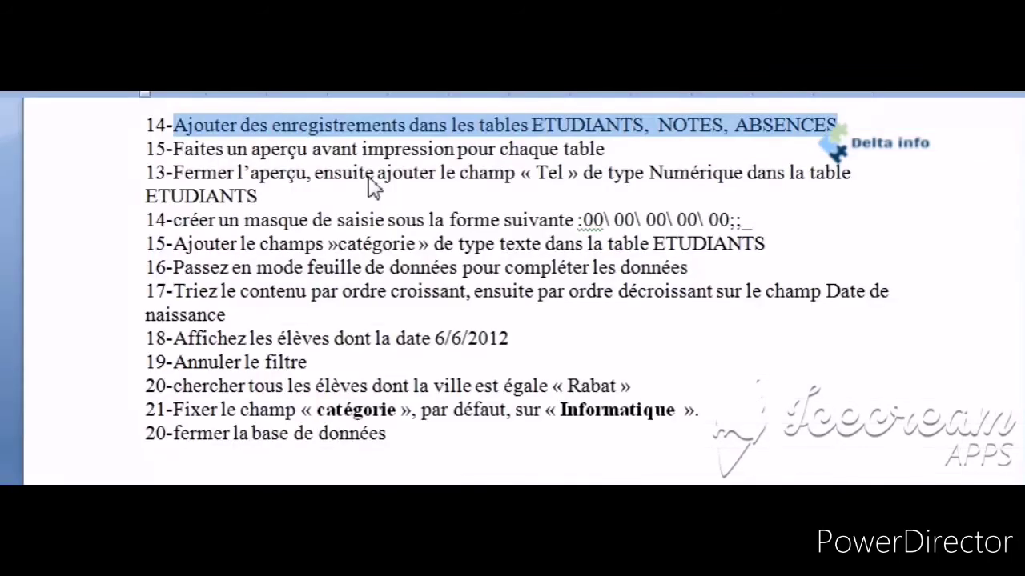
Highlight the Tel field instruction in the exercise document and open the Etudiant table in design view in Access
{"action": "left_click_drag", "start_coordinate": [366, 173], "coordinate": [431, 203]}
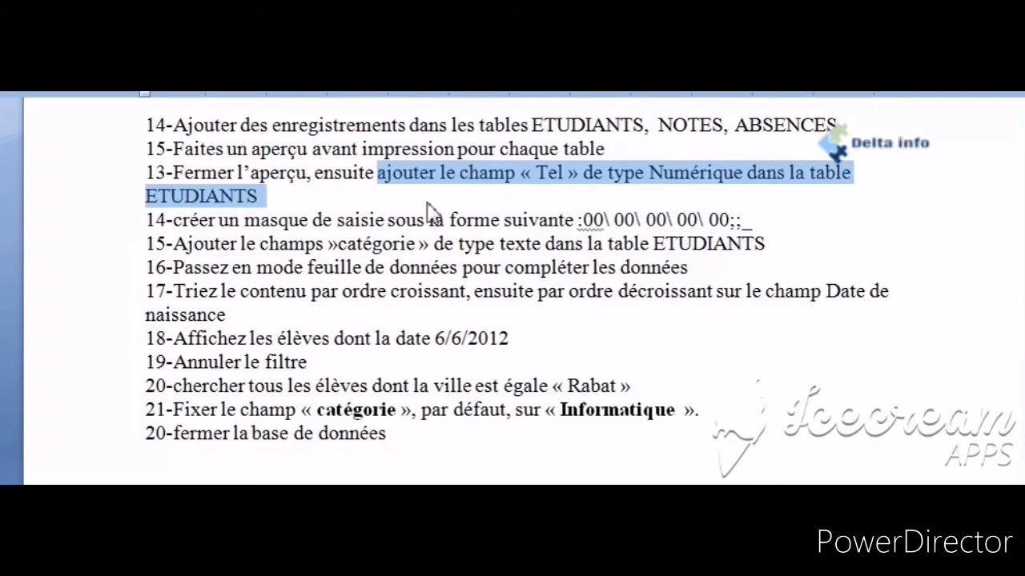
{"action": "left_click", "coordinate": [543, 172]}
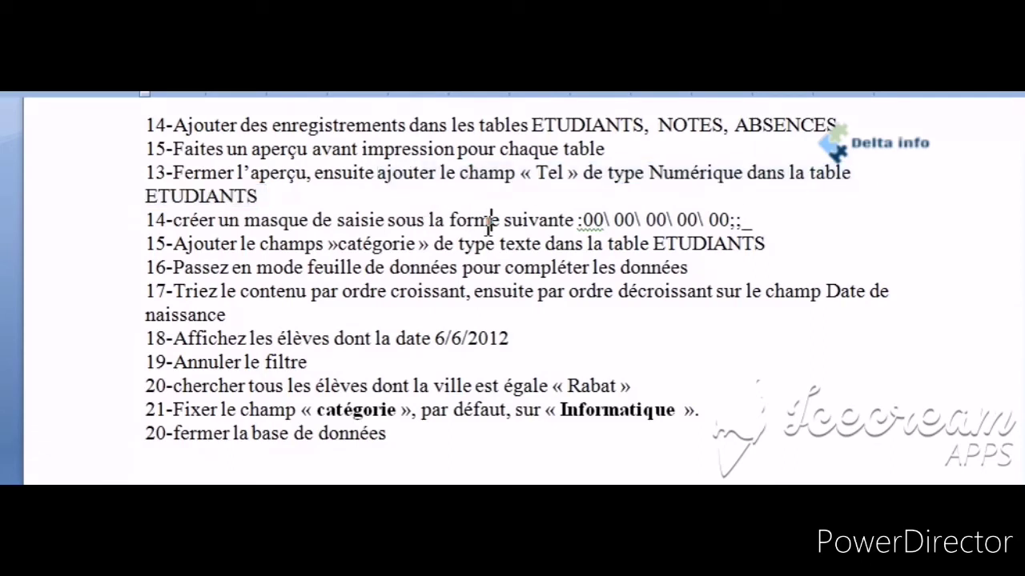
{"action": "left_click_drag", "start_coordinate": [521, 172], "coordinate": [567, 171]}
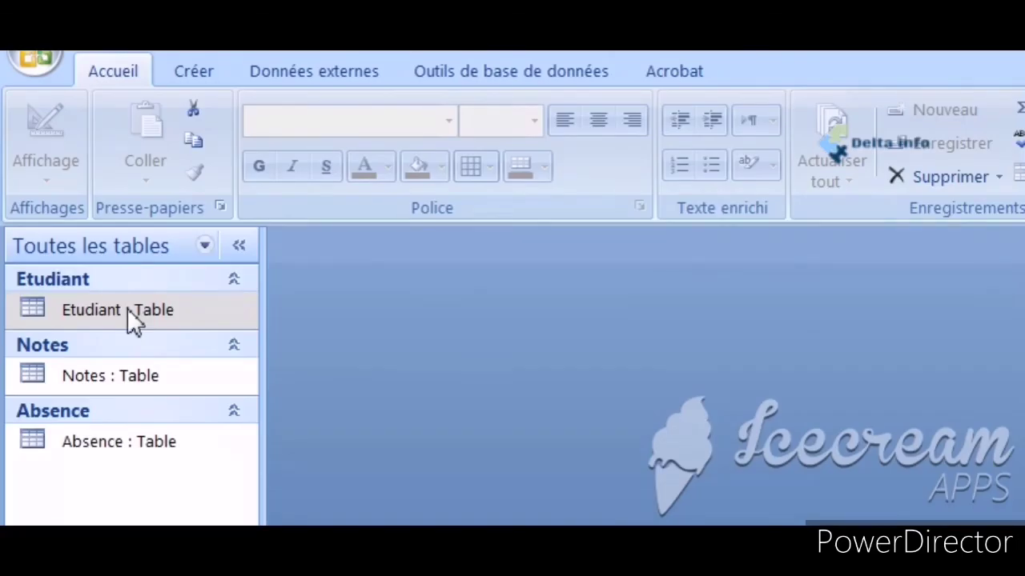
{"action": "left_click", "coordinate": [127, 308]}
{"action": "right_click", "coordinate": [127, 308]}
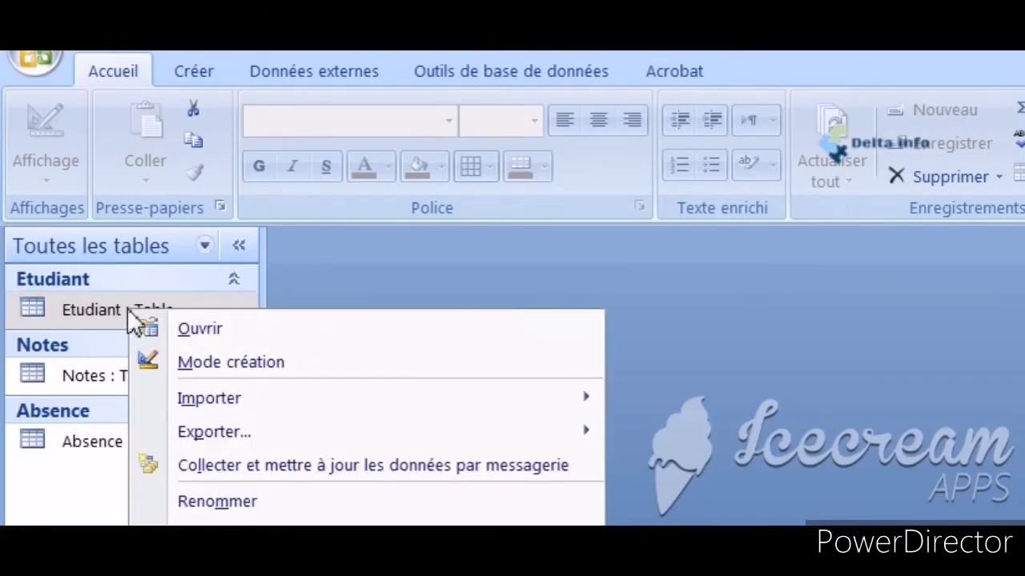
{"action": "left_click", "coordinate": [166, 358]}
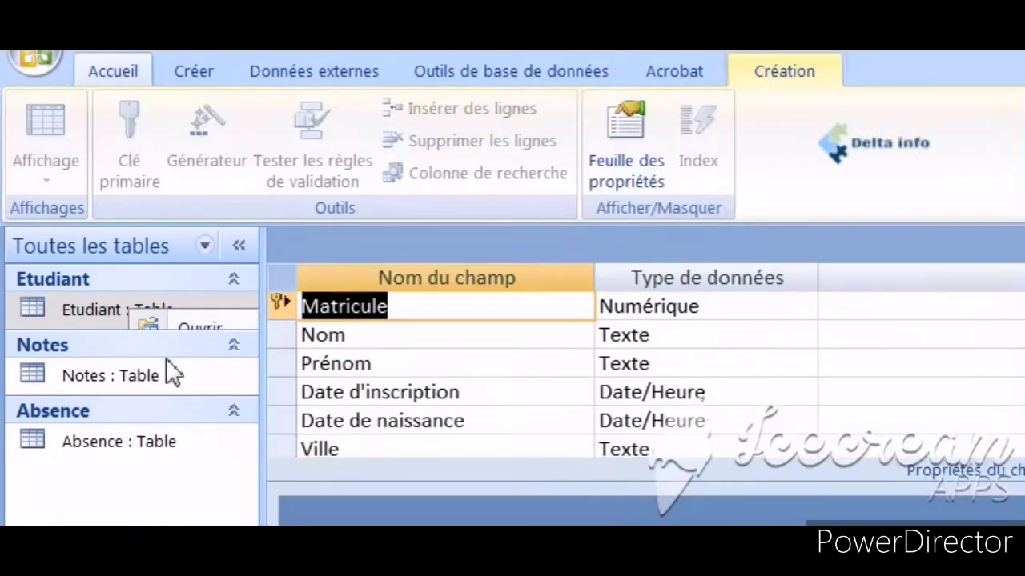
Insert a row above Date d'inscription in the Etudiant design and define a field named Tel with data type Numérique
{"action": "left_click", "coordinate": [285, 389]}
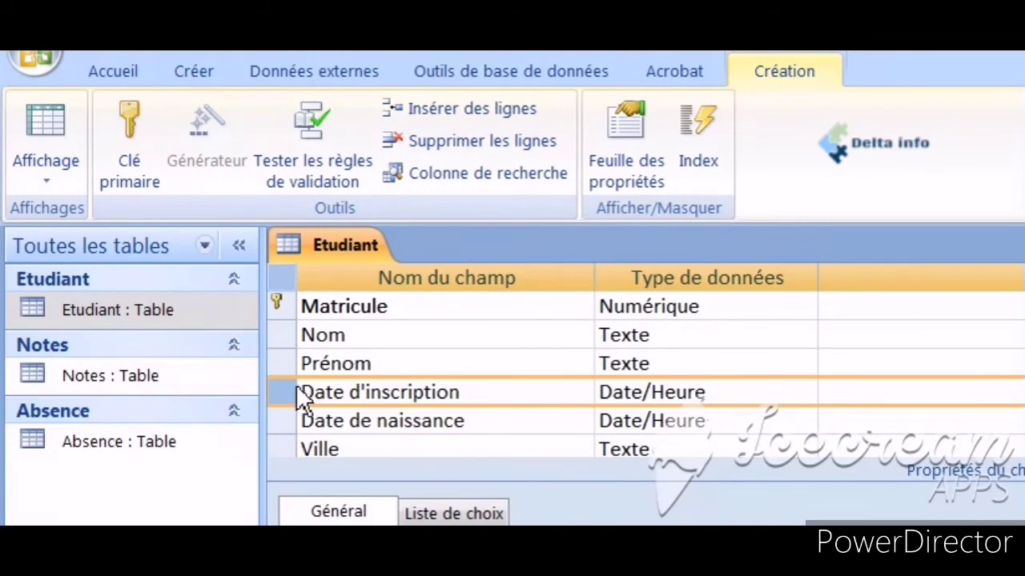
{"action": "left_click", "coordinate": [443, 112]}
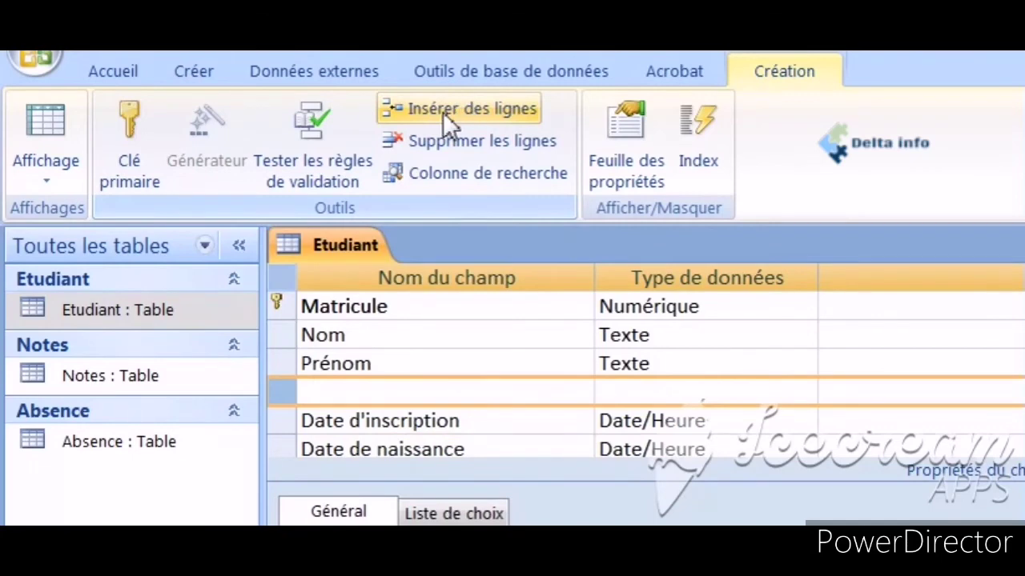
{"action": "left_click", "coordinate": [409, 392]}
{"action": "type", "text": "Tel"}
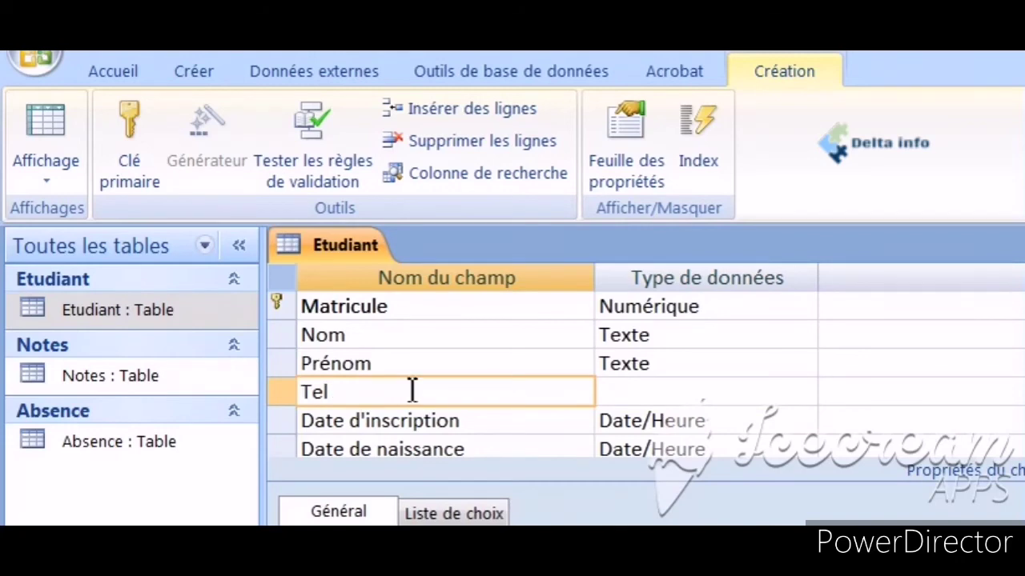
{"action": "left_click", "coordinate": [664, 391]}
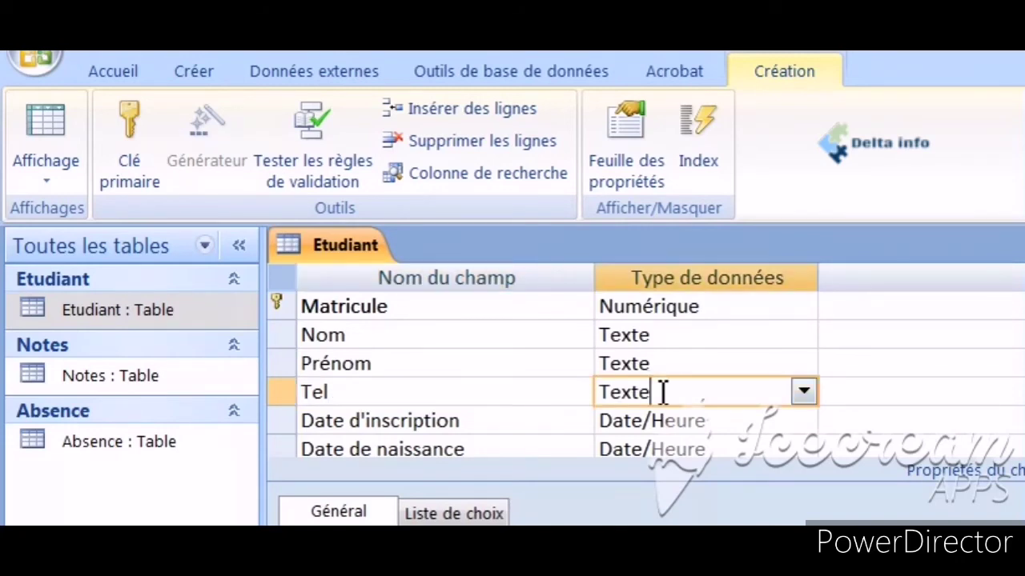
{"action": "left_click", "coordinate": [804, 392]}
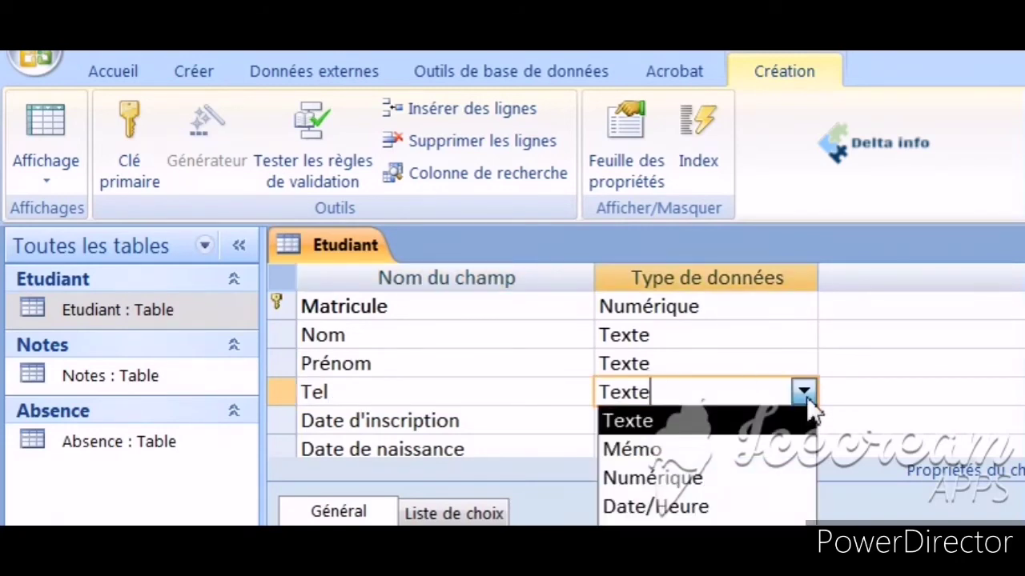
{"action": "left_click", "coordinate": [733, 478]}
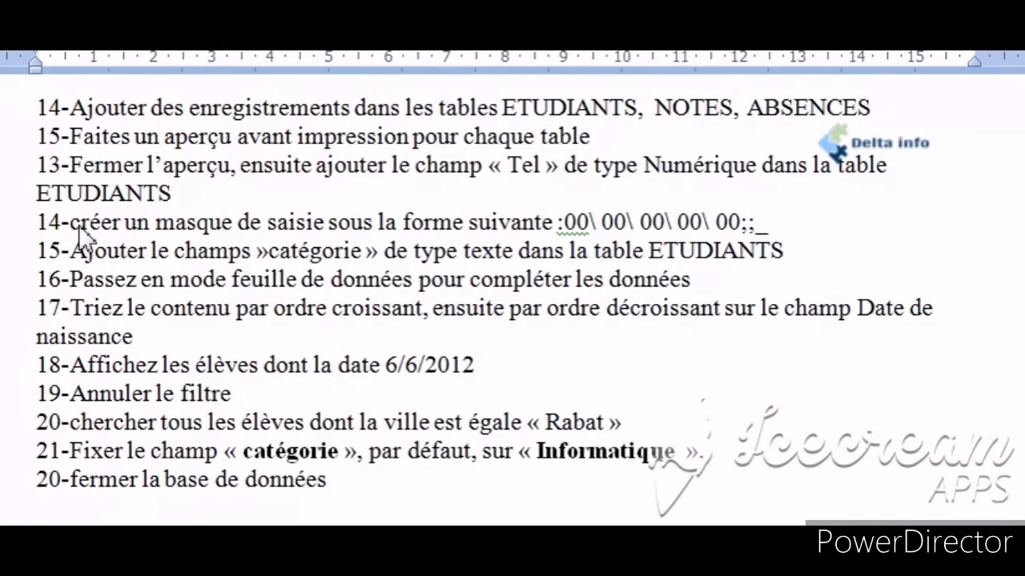
Highlight the input mask instruction in the exercise document, set Tel's input mask to 00/00/00/00/00 in Access, and save and close the Etudiant table
{"action": "left_click_drag", "start_coordinate": [71, 224], "coordinate": [770, 228]}
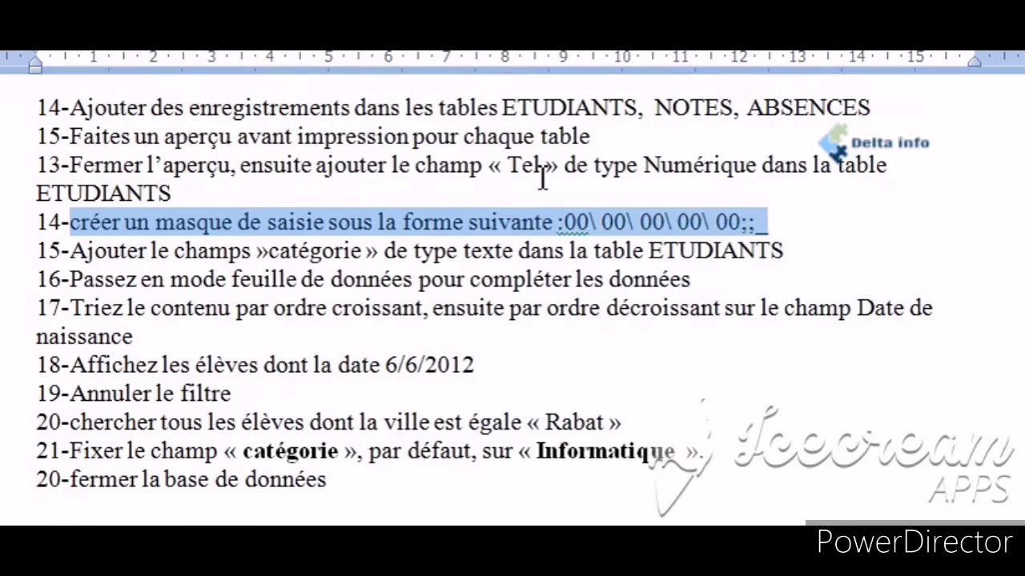
{"action": "left_click", "coordinate": [569, 224]}
{"action": "left_click_drag", "start_coordinate": [569, 223], "coordinate": [719, 218]}
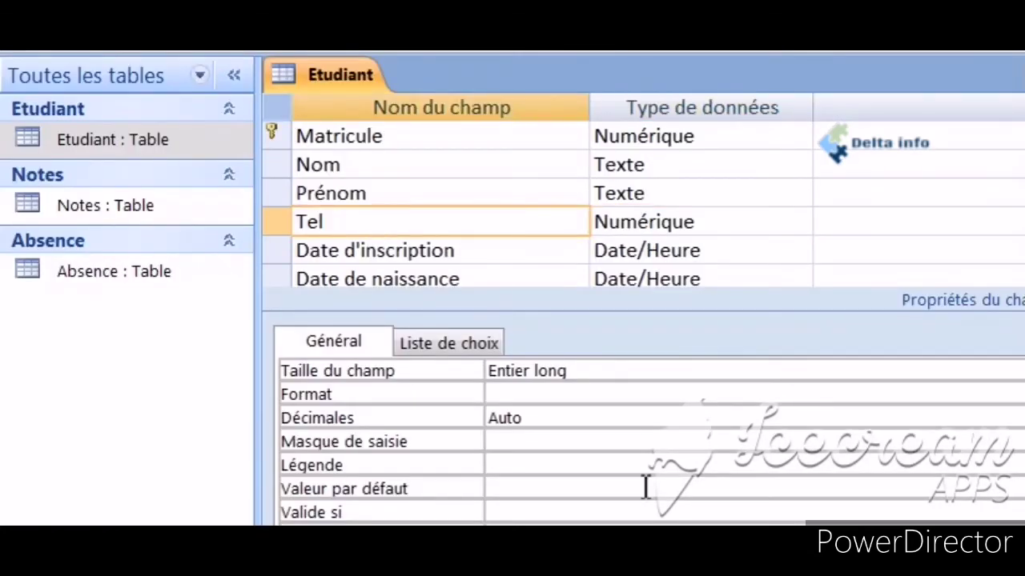
{"action": "left_click", "coordinate": [549, 448]}
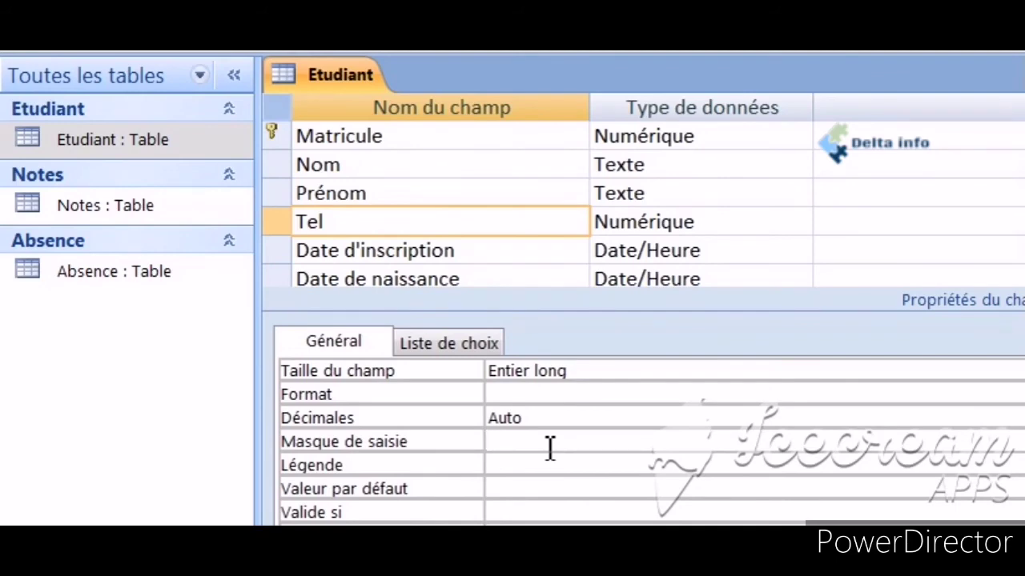
{"action": "type", "text": "00/00/00/00/00"}
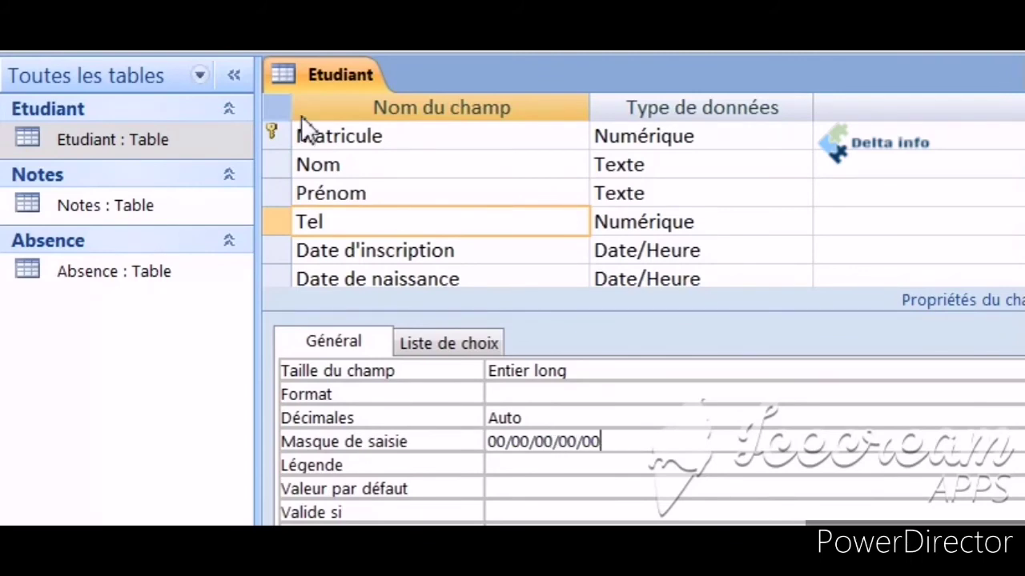
{"action": "right_click", "coordinate": [323, 72]}
{"action": "left_click", "coordinate": [377, 96]}
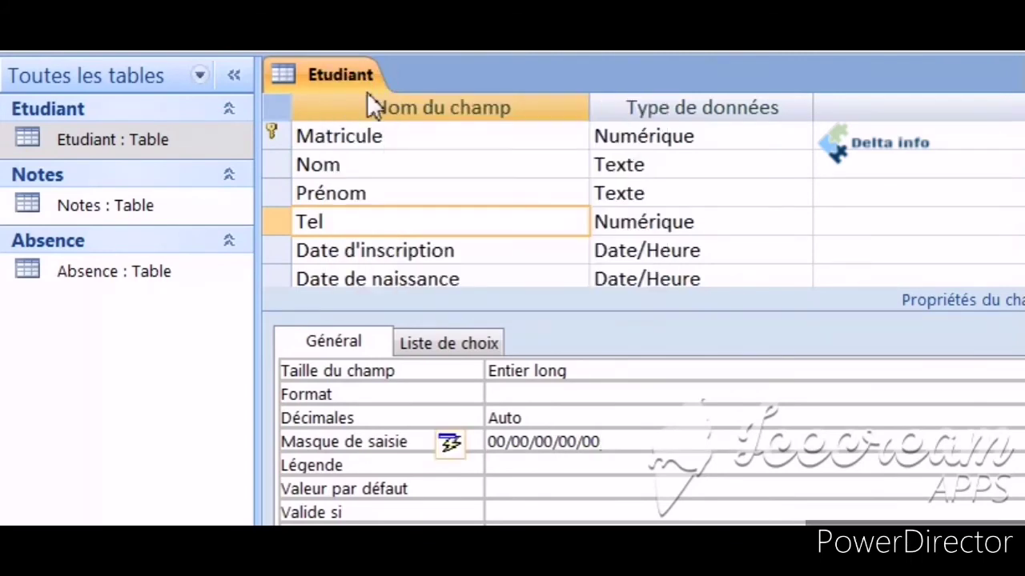
{"action": "right_click", "coordinate": [347, 83]}
{"action": "left_click", "coordinate": [413, 144]}
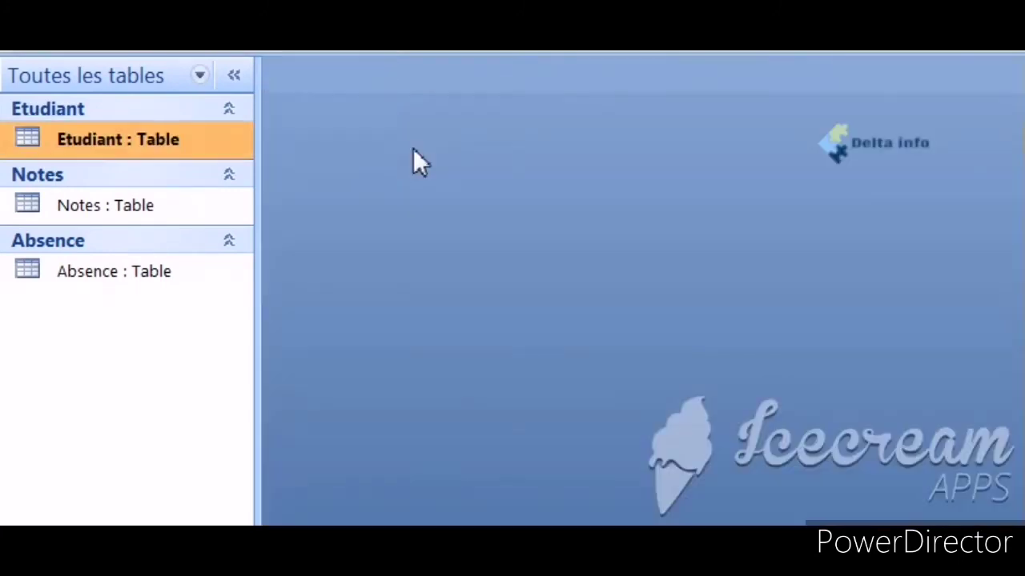
Open the Etudiant table in datasheet view and check the input mask in the Tel cells of the first two records
{"action": "double_click", "coordinate": [98, 142]}
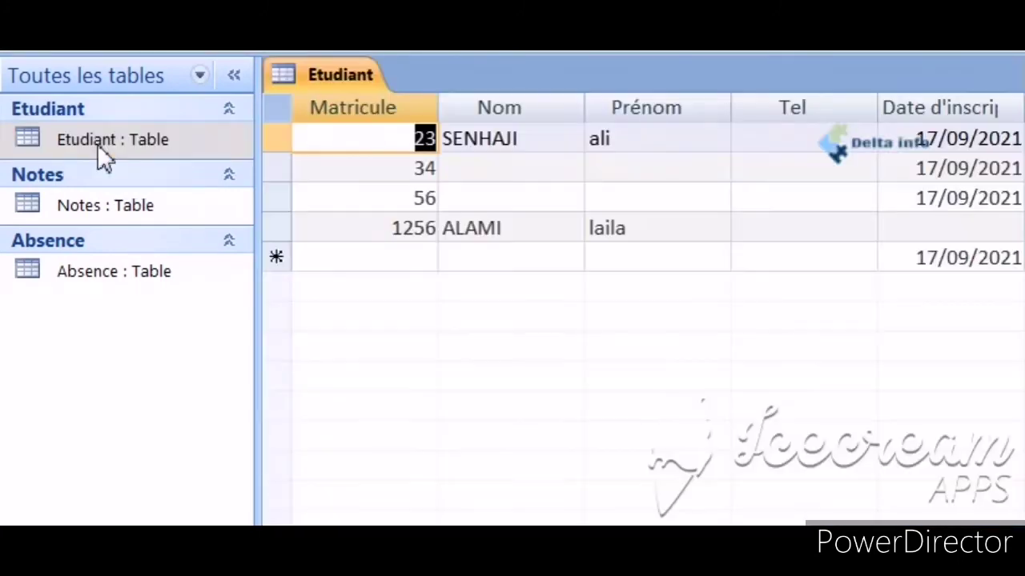
{"action": "left_click", "coordinate": [792, 149]}
{"action": "left_click", "coordinate": [772, 140]}
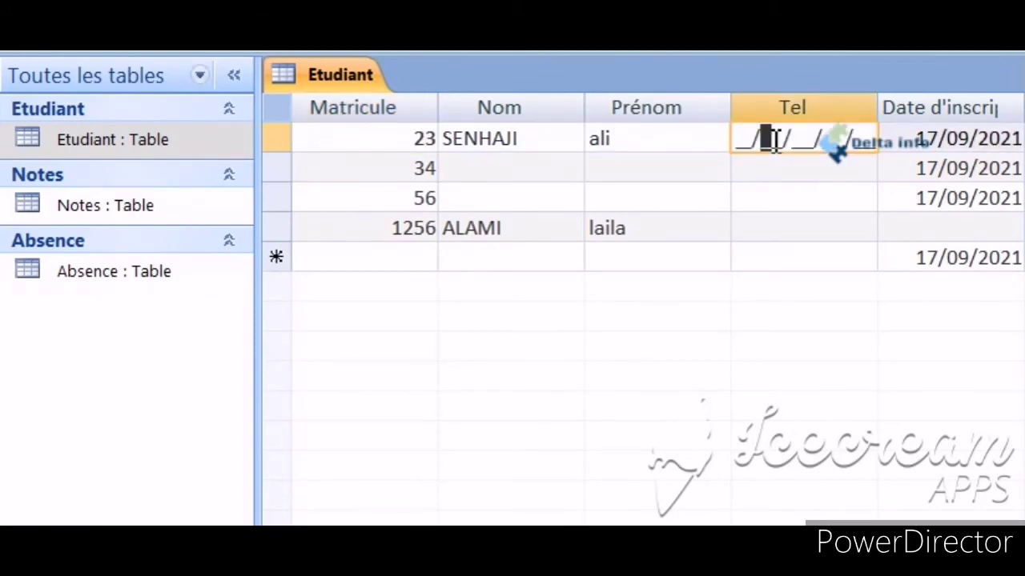
{"action": "left_click", "coordinate": [773, 171]}
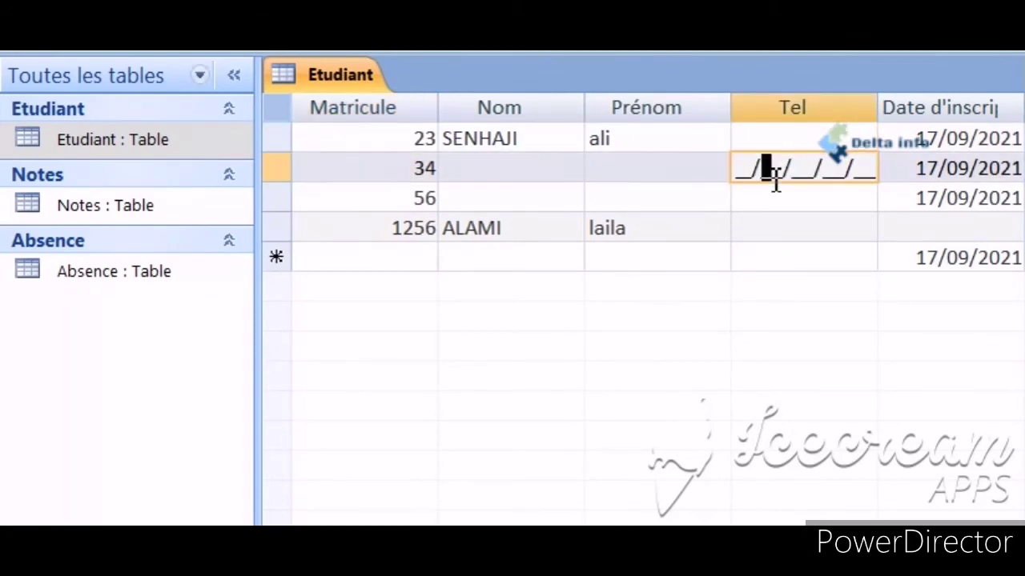
{"action": "left_click", "coordinate": [756, 141]}
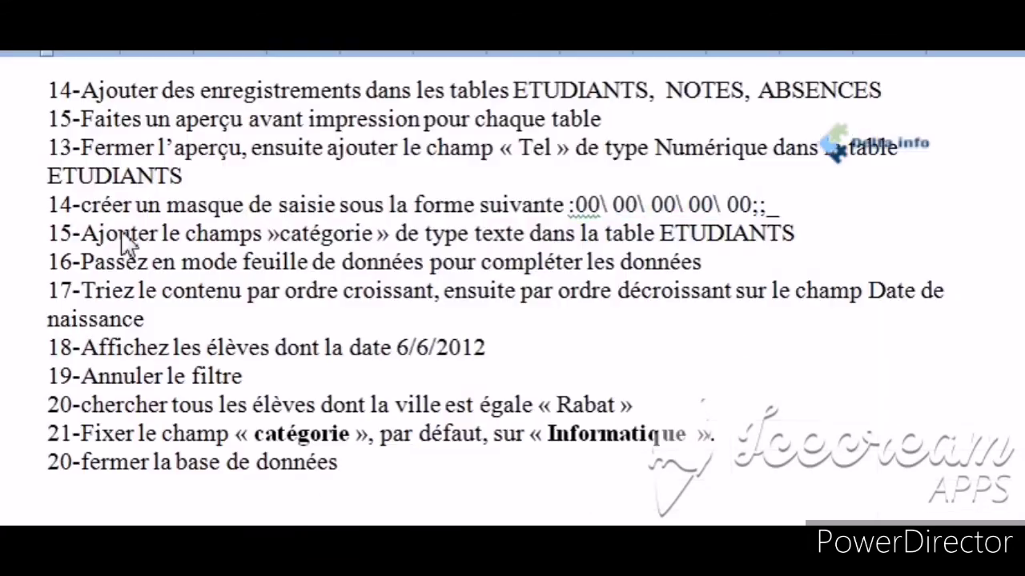
Highlight the catégorie instruction in the exercise document and insert a Catégorie field of type Texte above Tel in Etudiant's design in Access
{"action": "left_click_drag", "start_coordinate": [120, 237], "coordinate": [782, 240]}
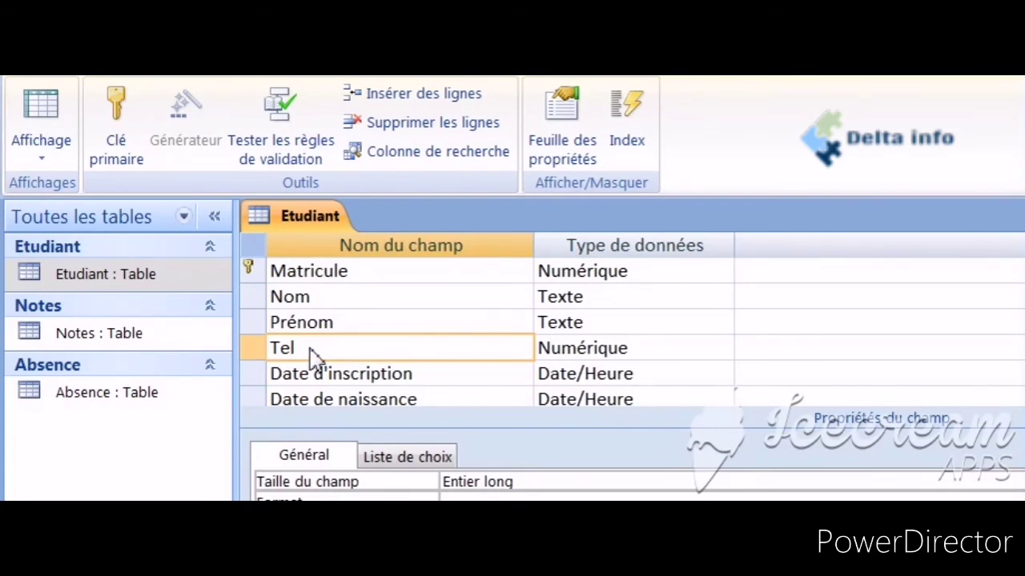
{"action": "left_click", "coordinate": [396, 101]}
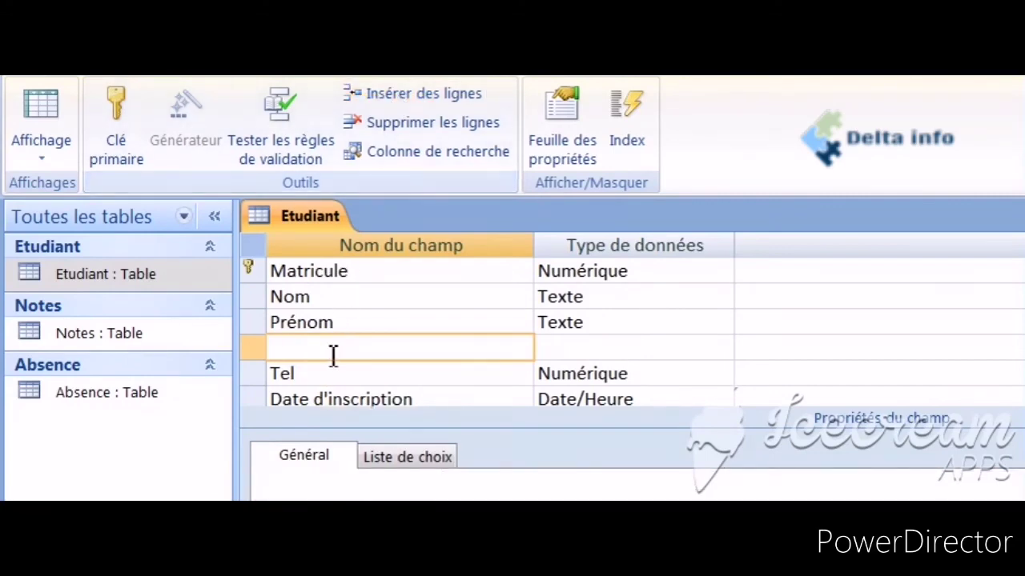
{"action": "type", "text": "Cat"}
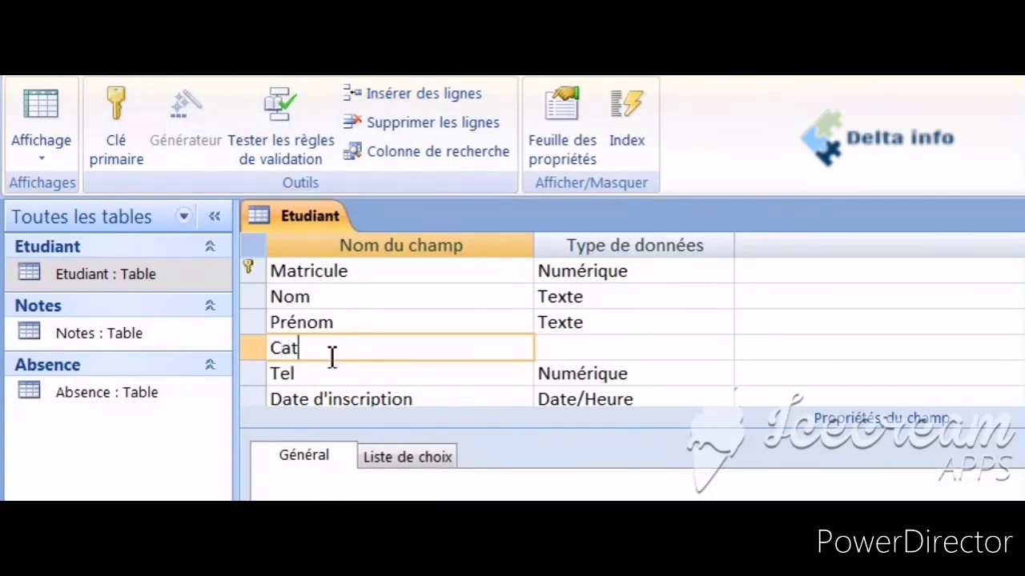
{"action": "type", "text": "égorie"}
{"action": "left_click", "coordinate": [611, 348]}
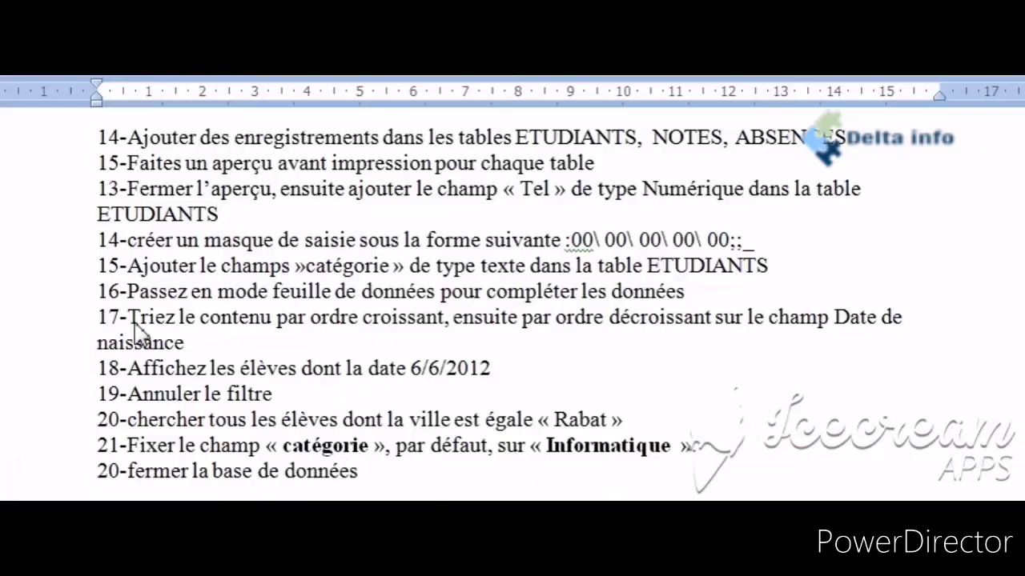
Highlight the sorting instruction in the exercise document and sort Etudiant in Access by Date de naissance, ascending and then descending
{"action": "left_click_drag", "start_coordinate": [139, 320], "coordinate": [901, 346]}
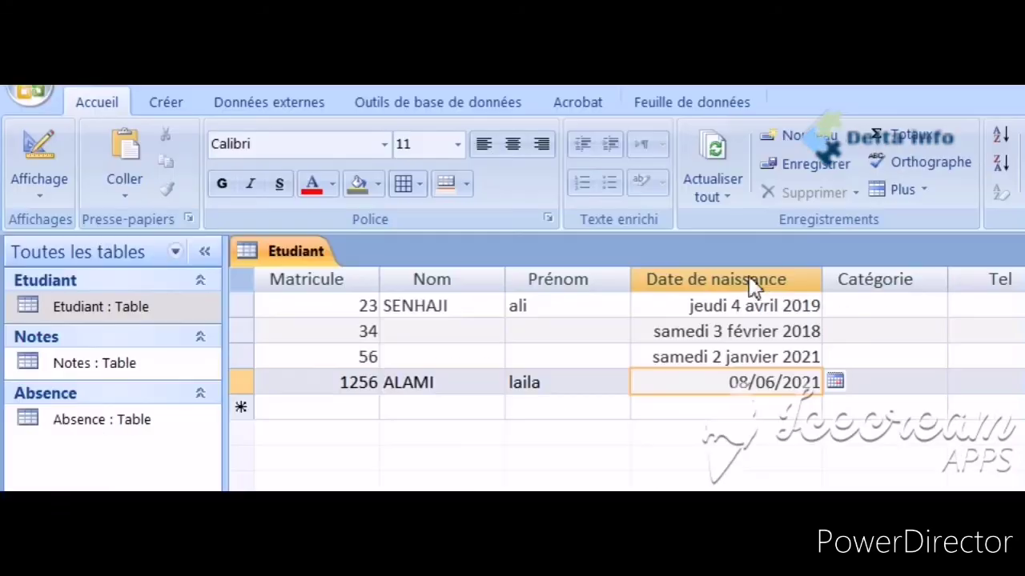
{"action": "left_click", "coordinate": [752, 280]}
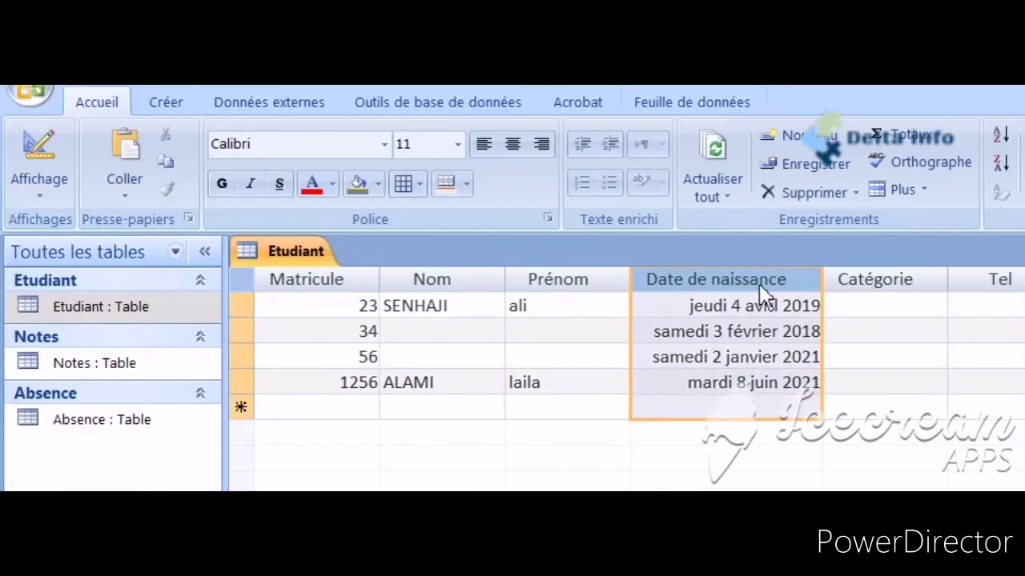
{"action": "left_click", "coordinate": [1000, 137]}
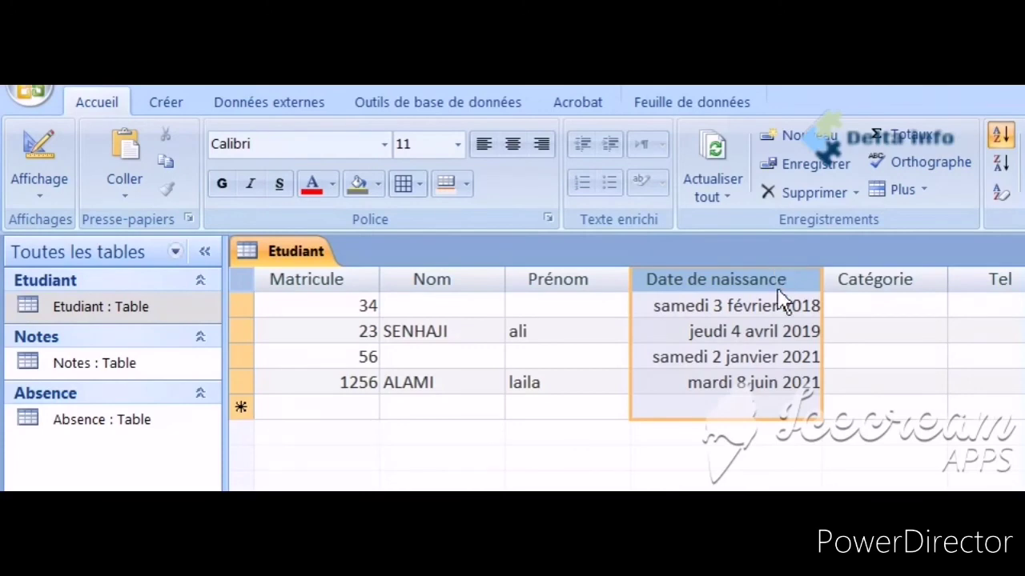
{"action": "left_click", "coordinate": [1000, 164]}
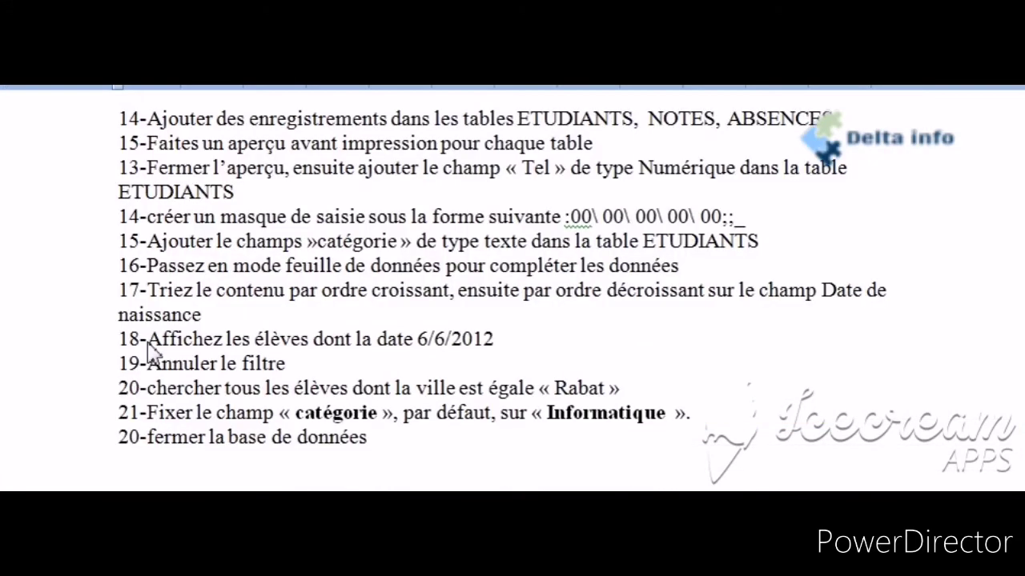
Highlight the date filter instruction in the exercise document and filter Etudiant's Date de naissance in Access to only the date it specifies
{"action": "left_click_drag", "start_coordinate": [494, 339], "coordinate": [149, 341]}
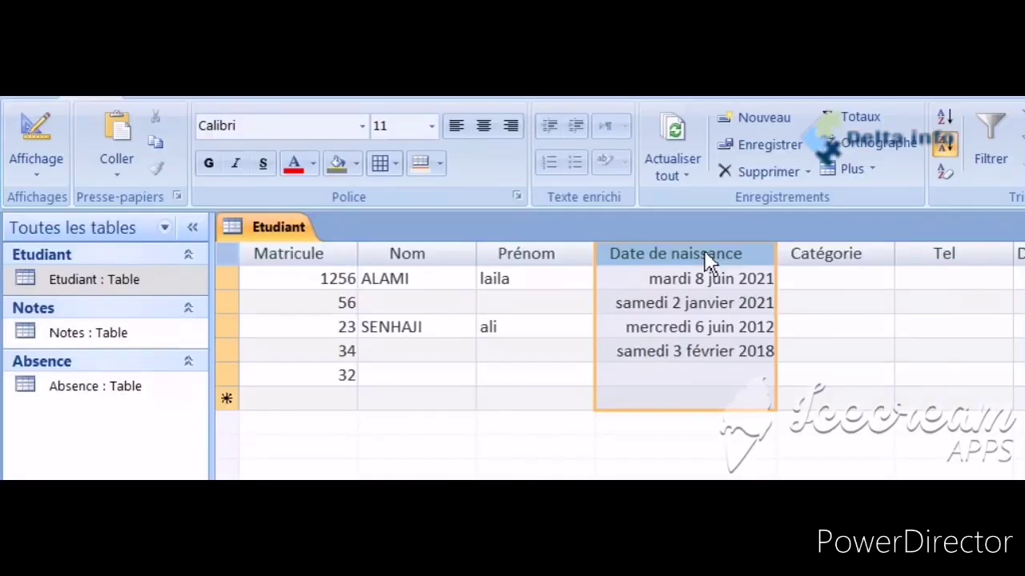
{"action": "left_click", "coordinate": [993, 157]}
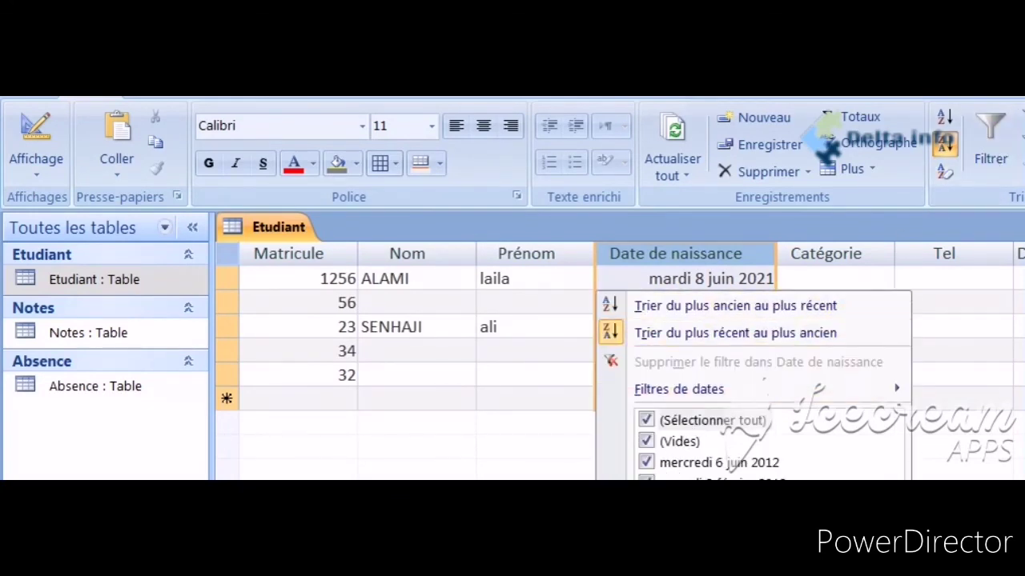
{"action": "key", "text": "space"}
{"action": "left_click", "coordinate": [646, 441]}
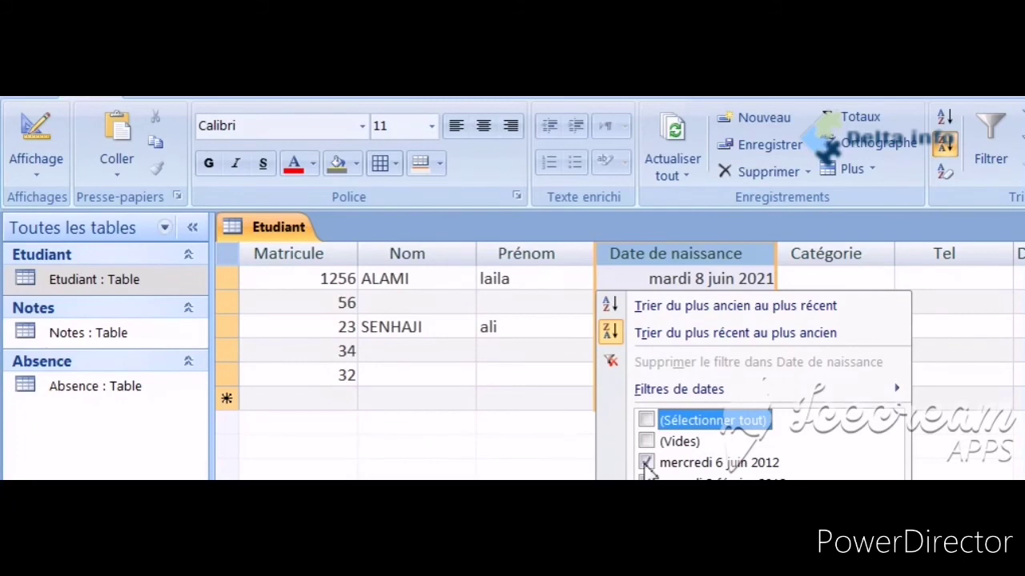
{"action": "left_click", "coordinate": [788, 570]}
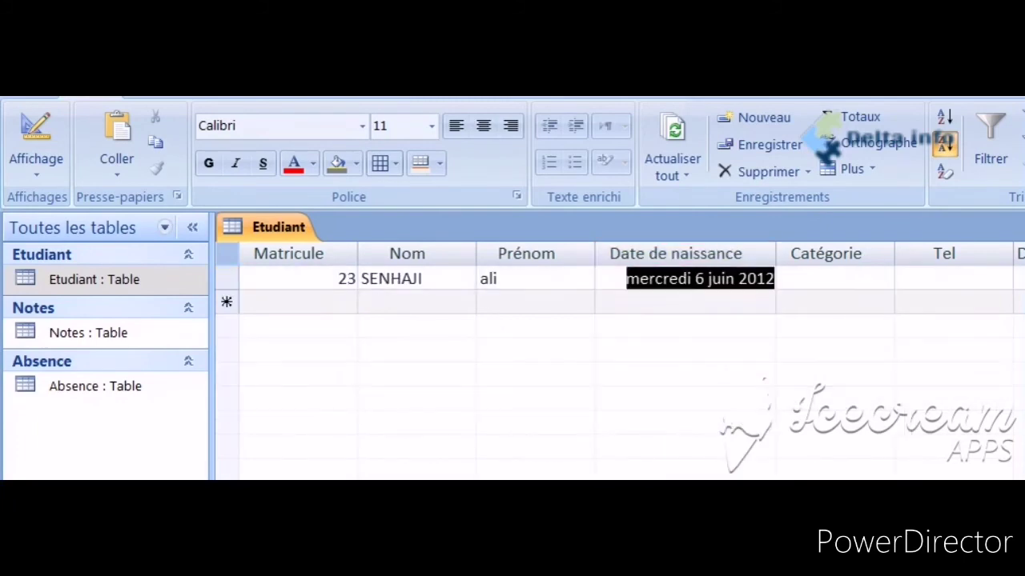
Highlight "Annuler le filtre" in the exercise document and clear the Date de naissance filter in Access by selecting all its values
{"action": "left_click", "coordinate": [513, 560]}
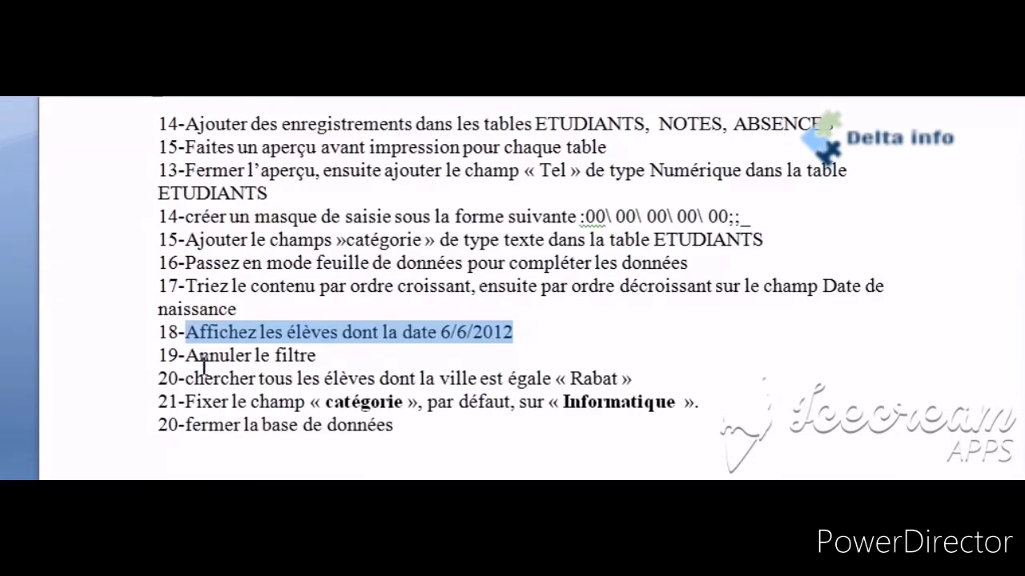
{"action": "left_click", "coordinate": [194, 356]}
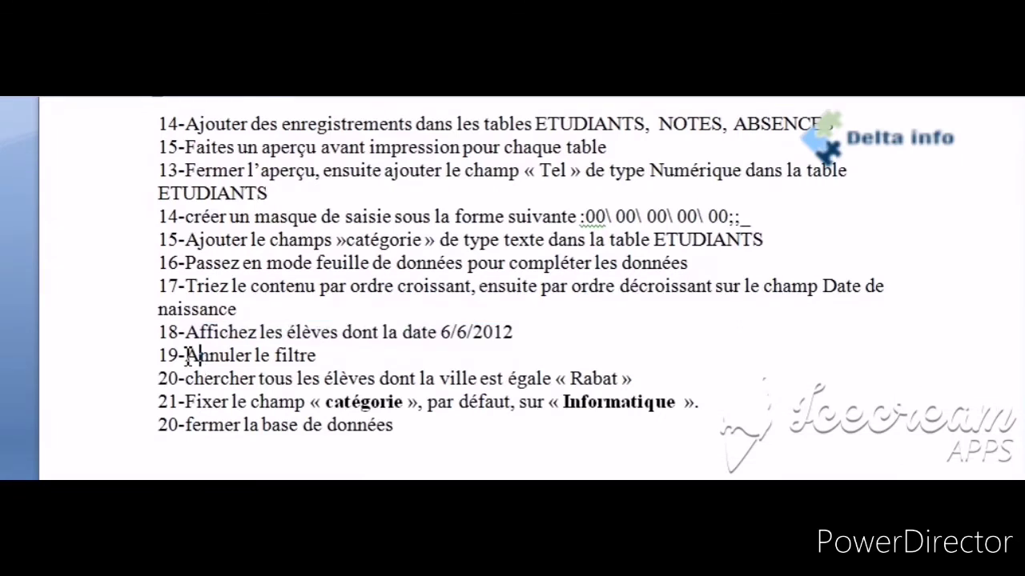
{"action": "left_click_drag", "start_coordinate": [187, 355], "coordinate": [307, 355]}
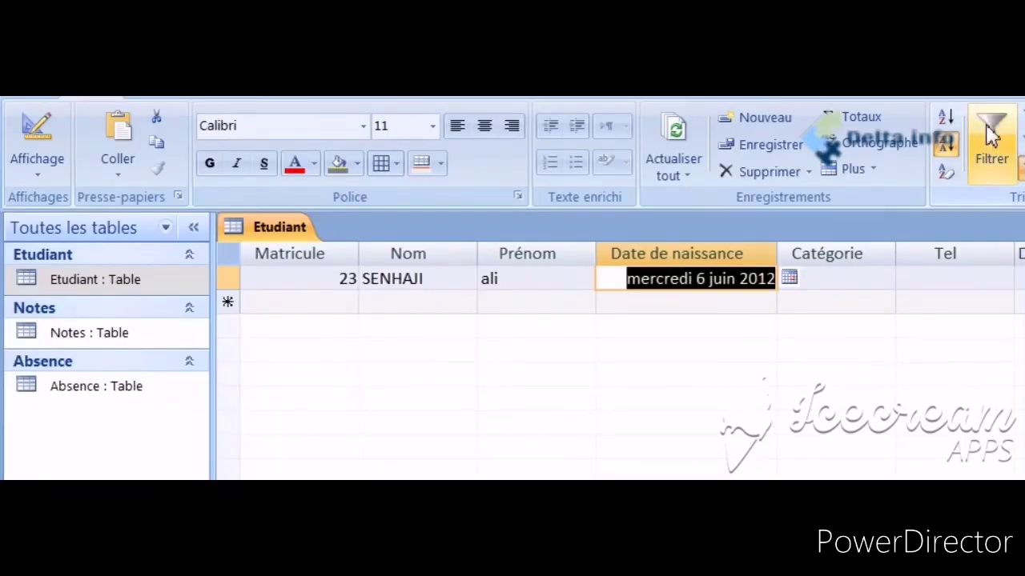
{"action": "left_click", "coordinate": [989, 156]}
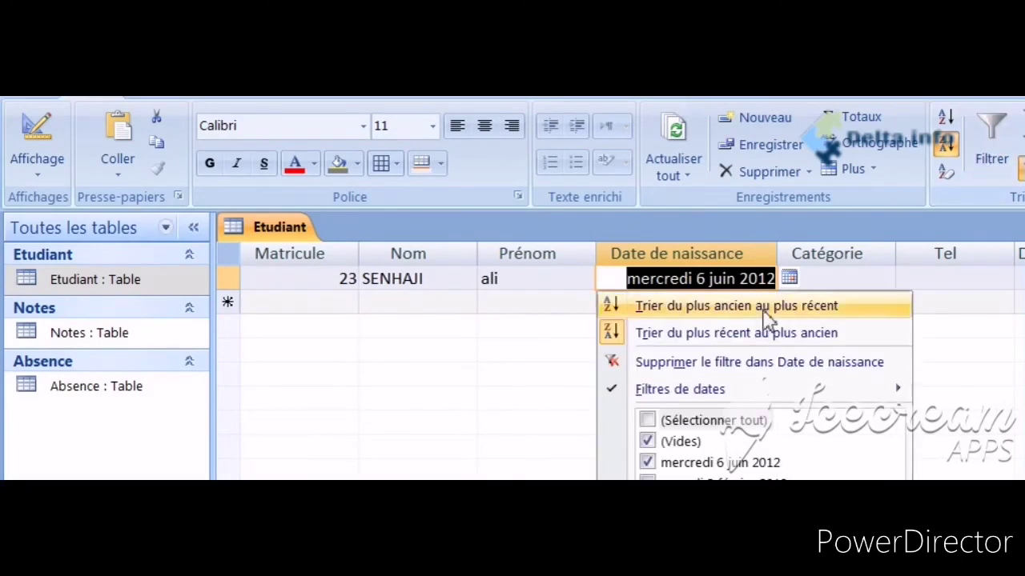
{"action": "left_click", "coordinate": [648, 421]}
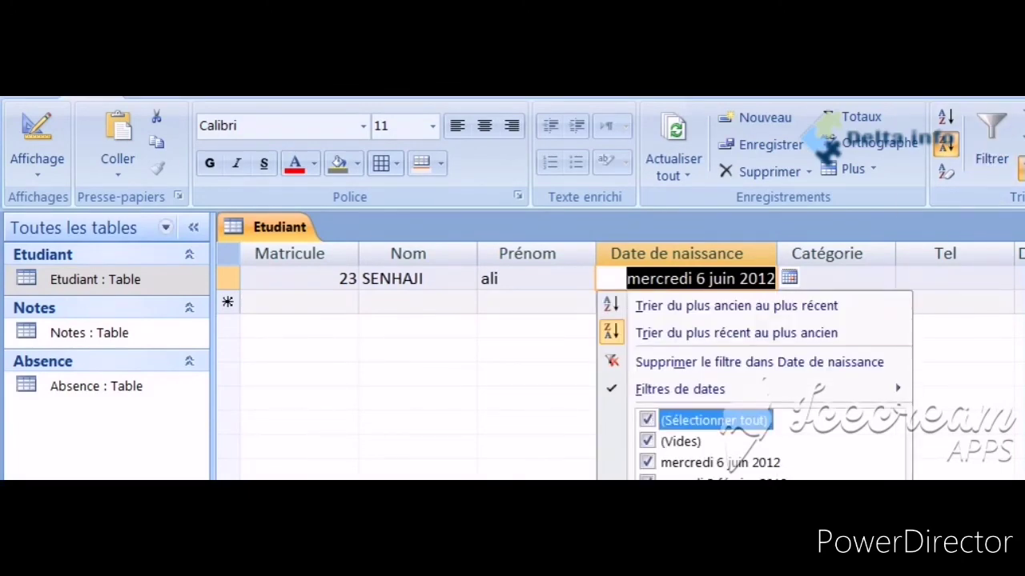
{"action": "key", "text": "Return"}
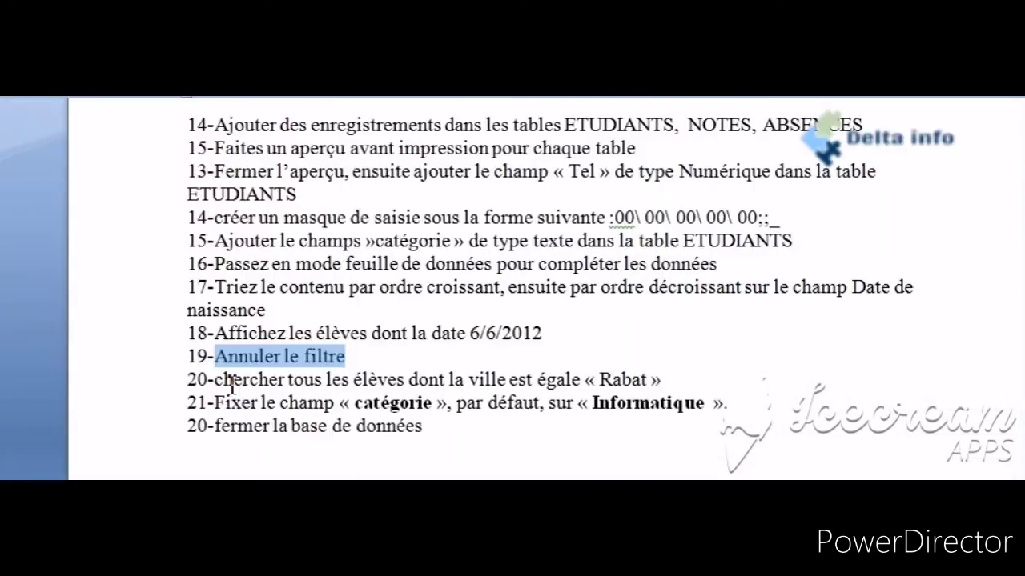
Highlight the city search instruction in the exercise document and search Etudiant's Ville column in Access for RABAT
{"action": "left_click_drag", "start_coordinate": [215, 379], "coordinate": [650, 381]}
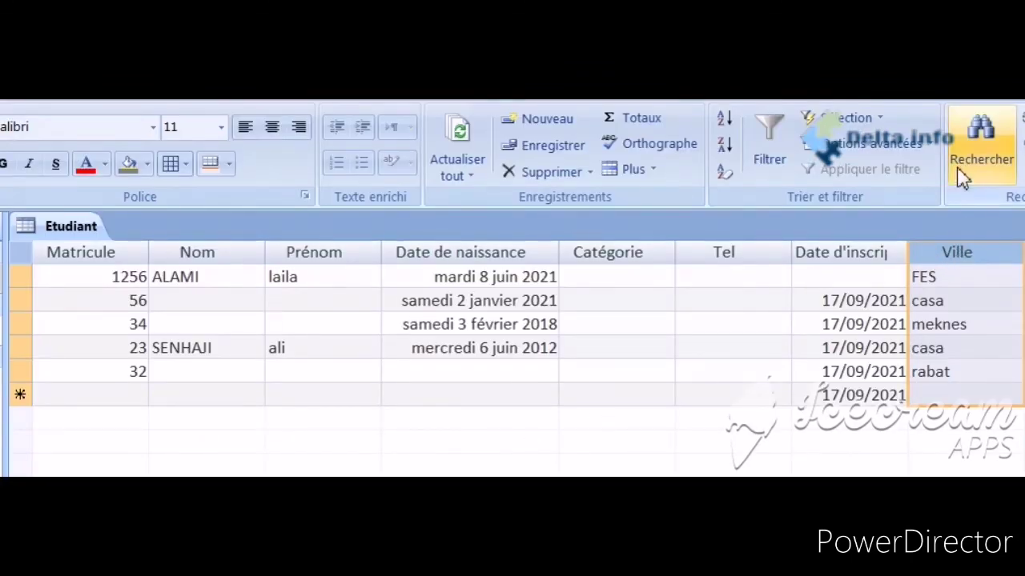
{"action": "left_click", "coordinate": [981, 136]}
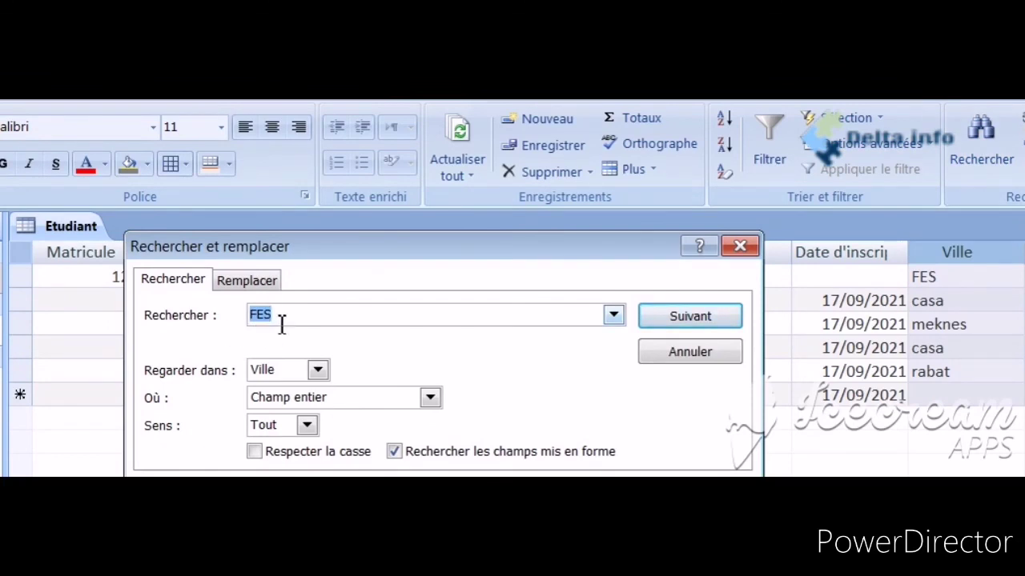
{"action": "type", "text": "RABAT"}
{"action": "left_click", "coordinate": [679, 332]}
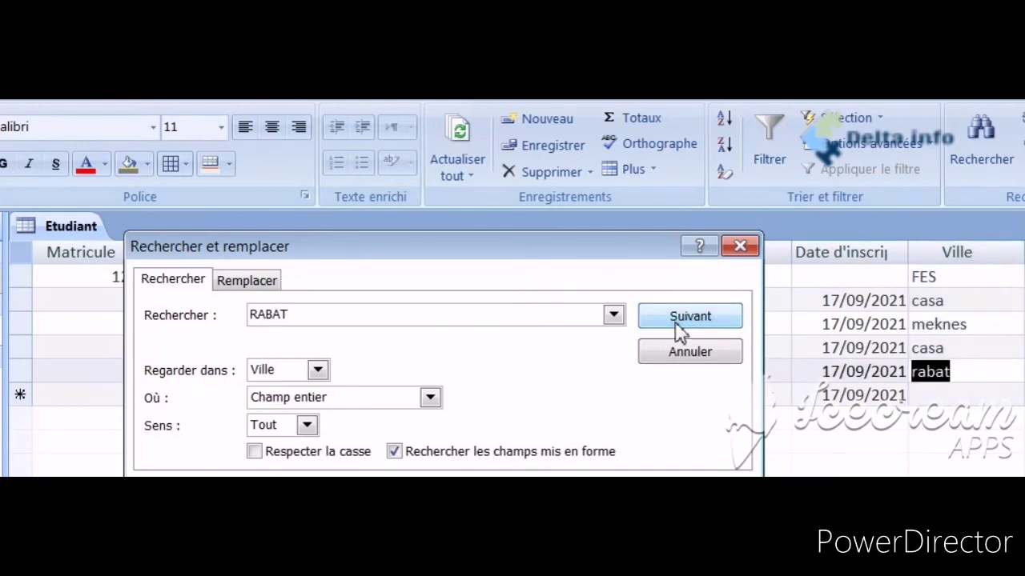
{"action": "left_click", "coordinate": [740, 245]}
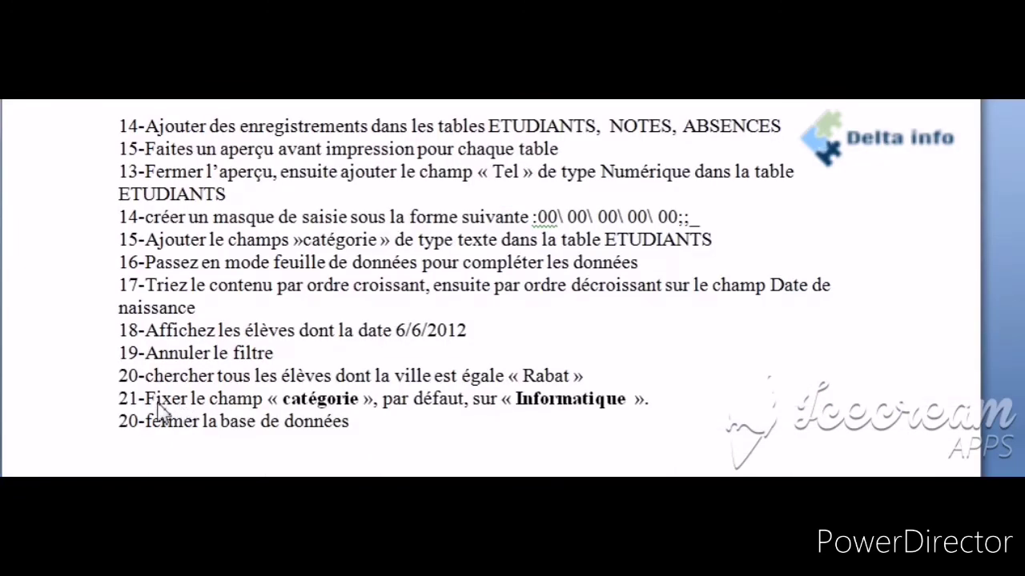
Highlight the default catégorie instruction in the exercise document and set Catégorie's default value to INFORMATIQUE in Etudiant's design in Access
{"action": "left_click_drag", "start_coordinate": [147, 399], "coordinate": [607, 406]}
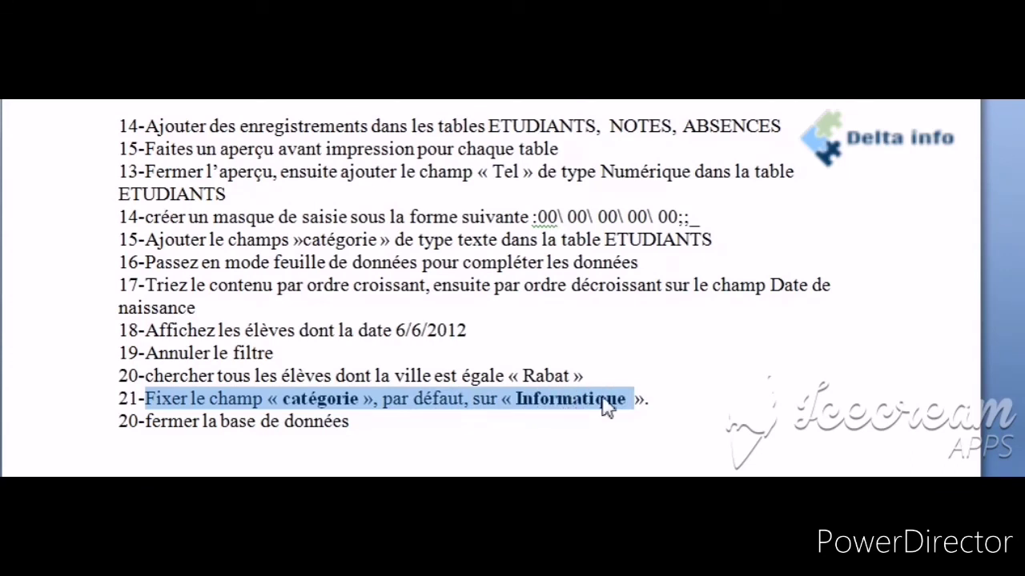
{"action": "left_click_drag", "start_coordinate": [166, 430], "coordinate": [331, 437]}
{"action": "left_click", "coordinate": [332, 439]}
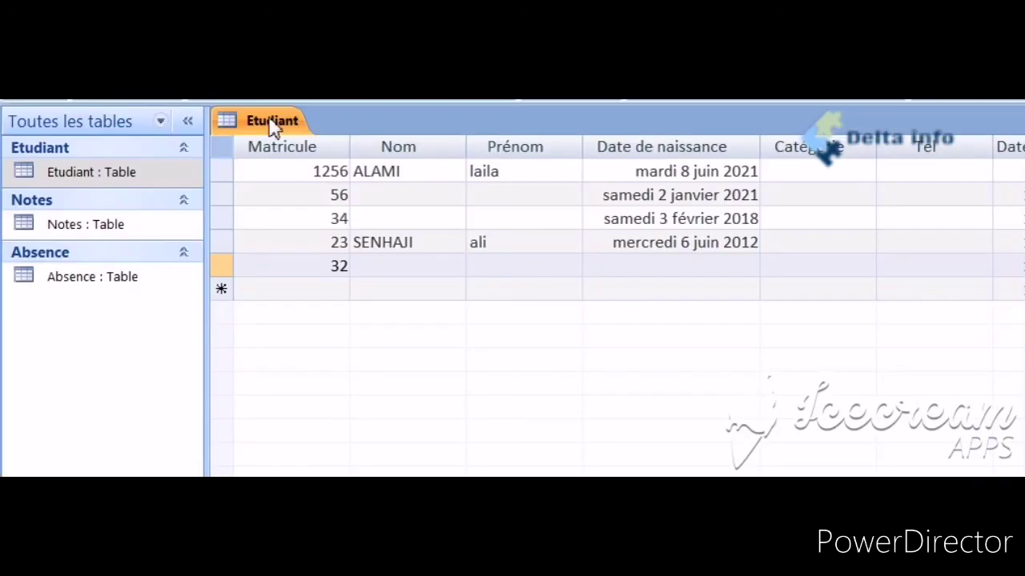
{"action": "right_click", "coordinate": [271, 122]}
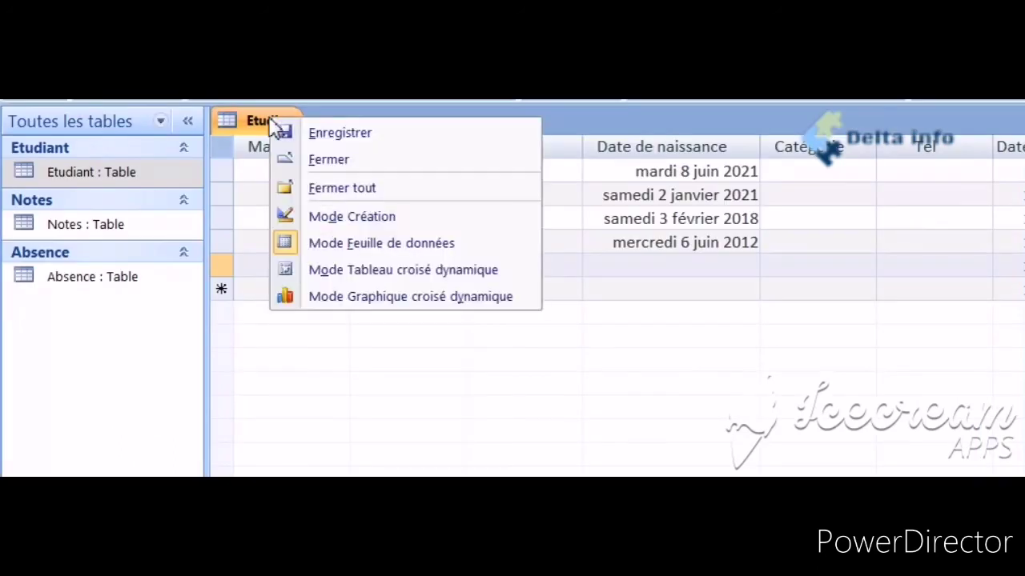
{"action": "left_click", "coordinate": [326, 224]}
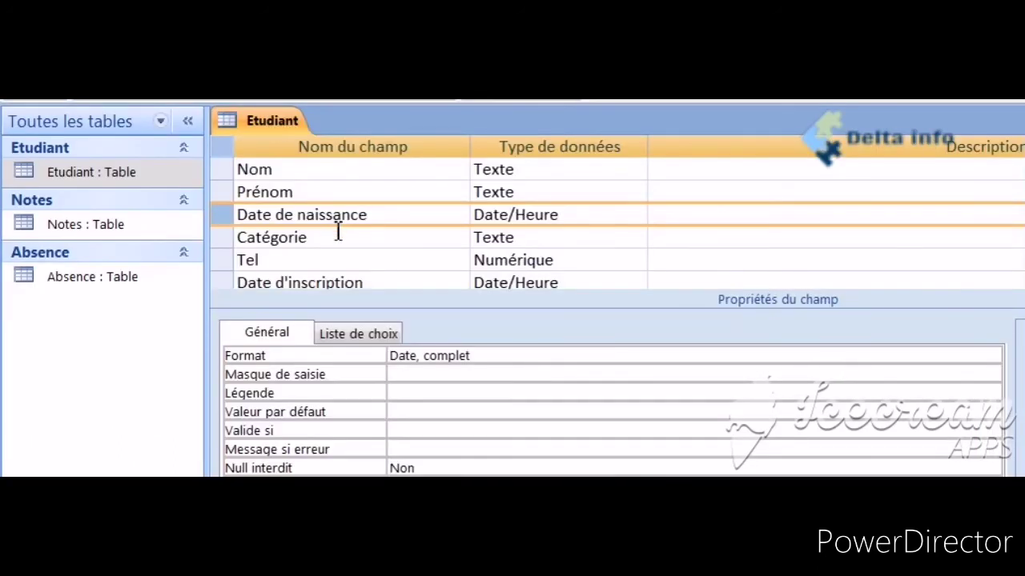
{"action": "left_click", "coordinate": [339, 240]}
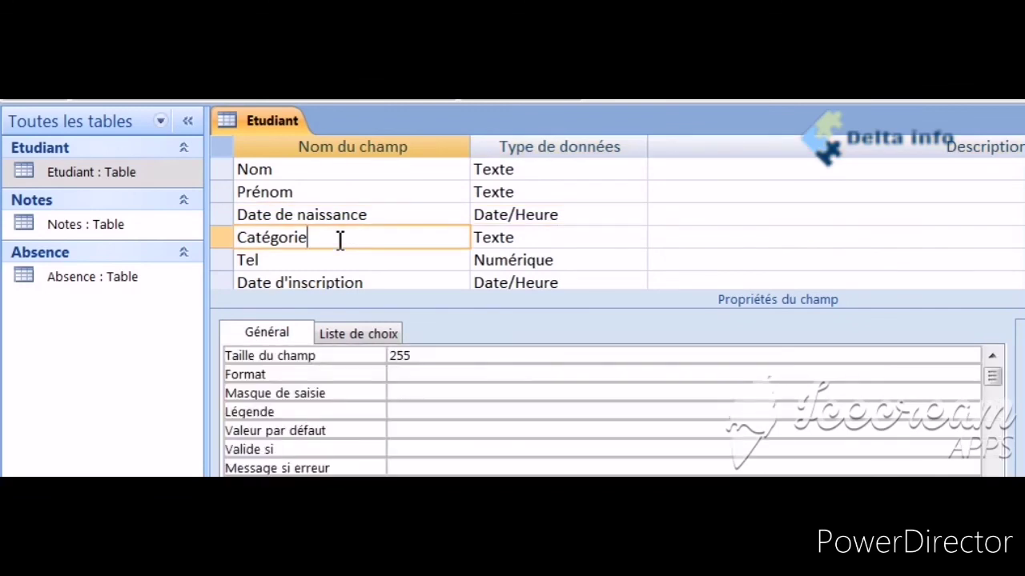
{"action": "left_click", "coordinate": [397, 433]}
{"action": "type", "text": "INFORMATIQUE"}
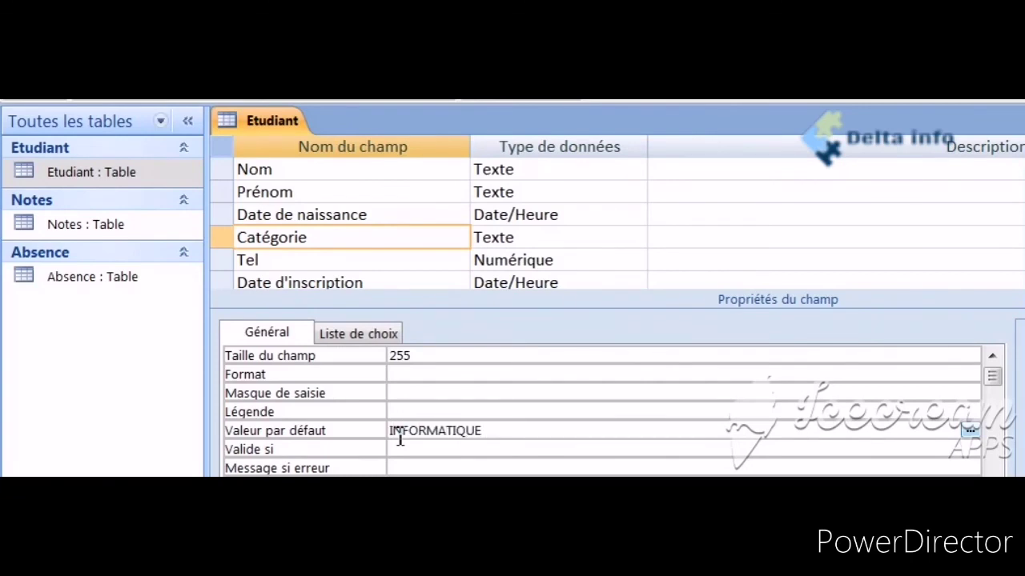
Save Etudiant's design and widen the Catégorie column in datasheet view to fit its default value
{"action": "right_click", "coordinate": [255, 128]}
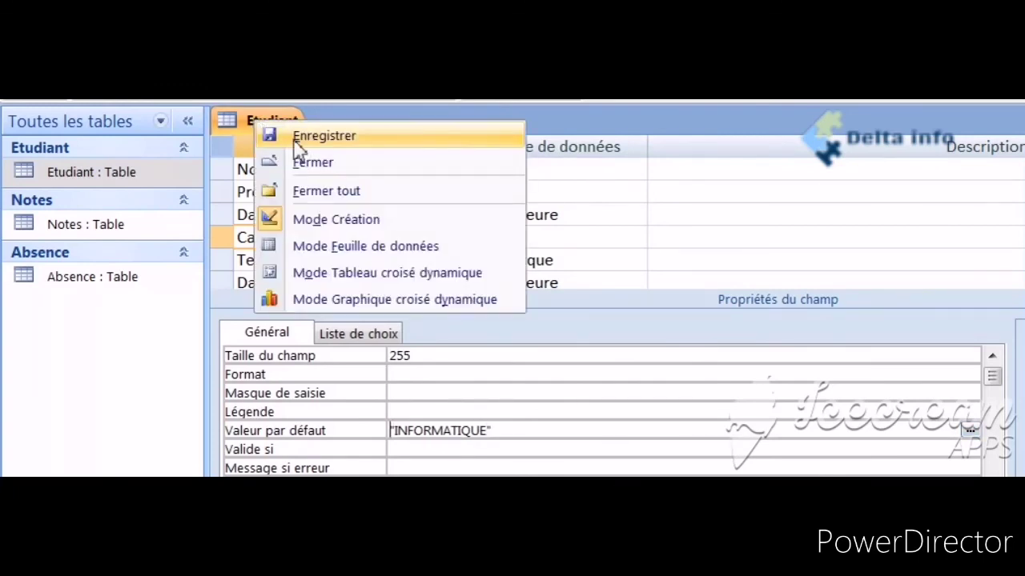
{"action": "left_click", "coordinate": [296, 138]}
{"action": "right_click", "coordinate": [270, 128]}
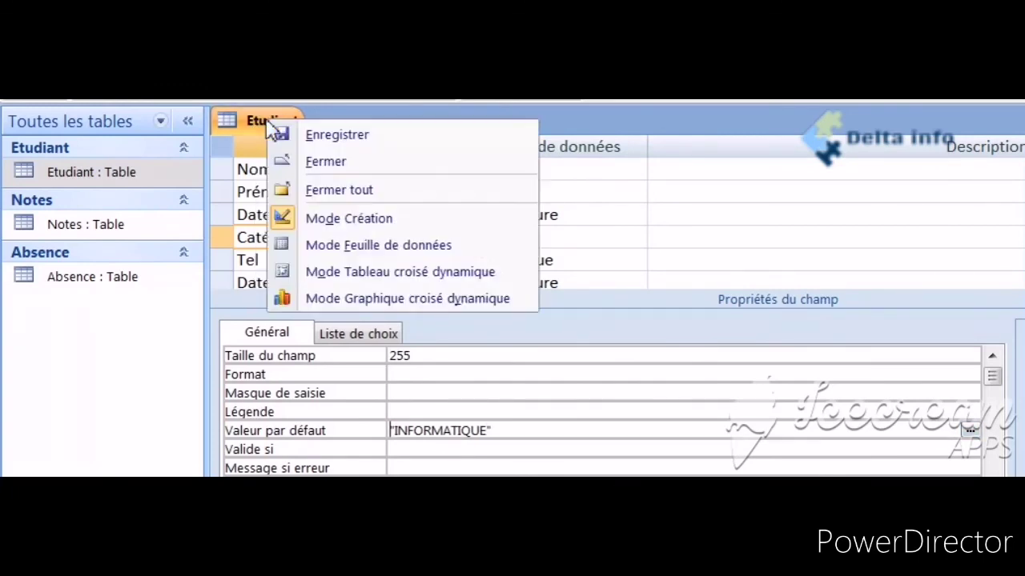
{"action": "left_click", "coordinate": [316, 248]}
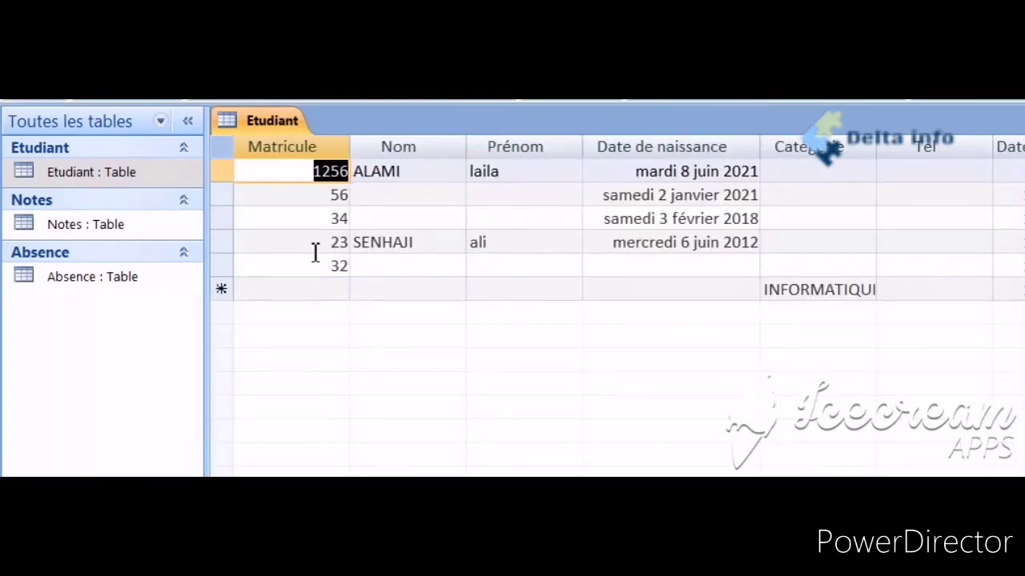
{"action": "left_click_drag", "start_coordinate": [875, 147], "coordinate": [950, 146]}
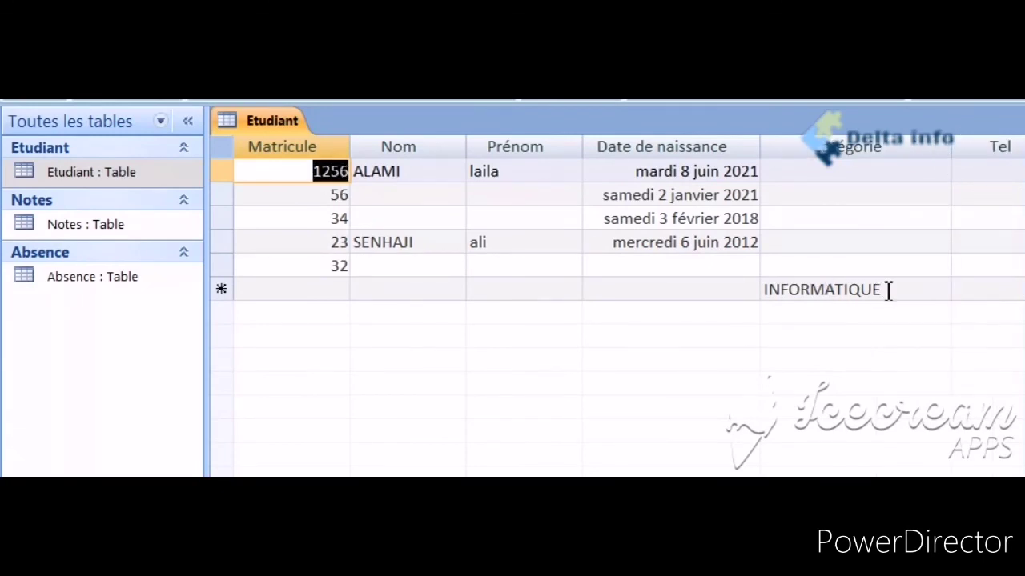
Add two new student records to Etudiant, entering only a Matricule for each
{"action": "left_click", "coordinate": [315, 290]}
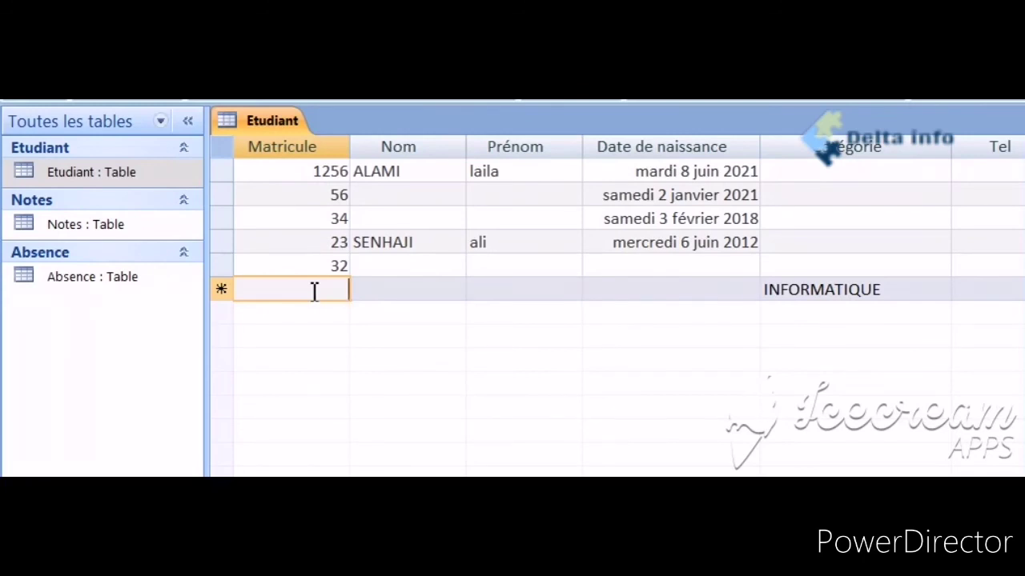
{"action": "type", "text": "66"}
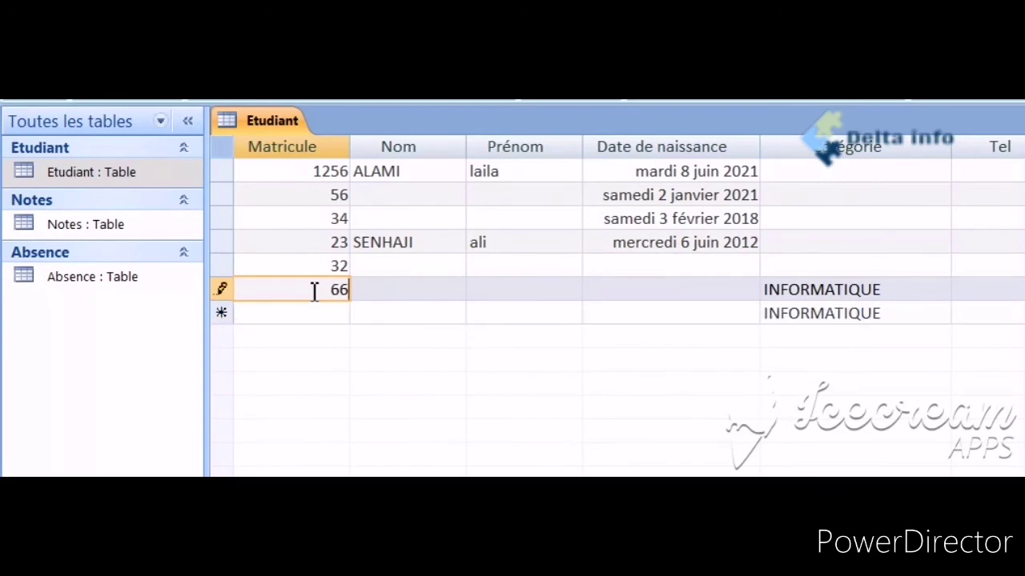
{"action": "left_click", "coordinate": [344, 312]}
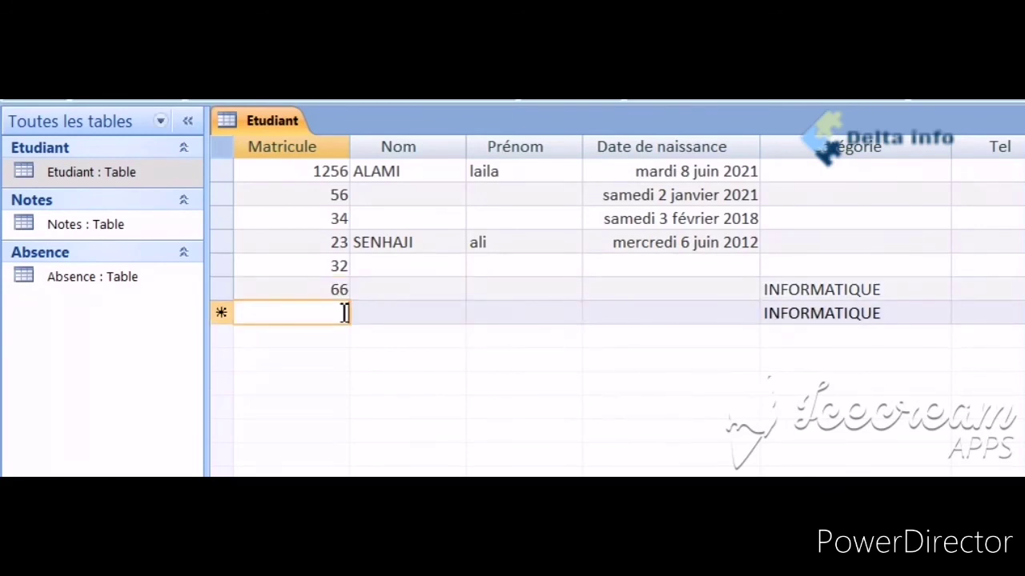
{"action": "type", "text": "45"}
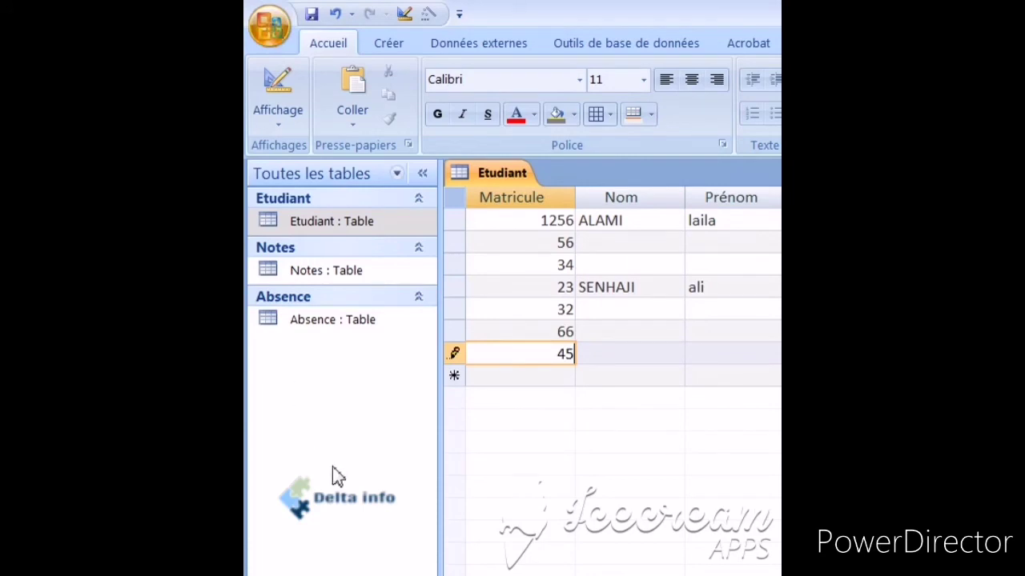
Close the Etudiant table and save its layout changes
{"action": "key", "text": "ctrl+w"}
{"action": "left_click_drag", "start_coordinate": [698, 324], "coordinate": [336, 287]}
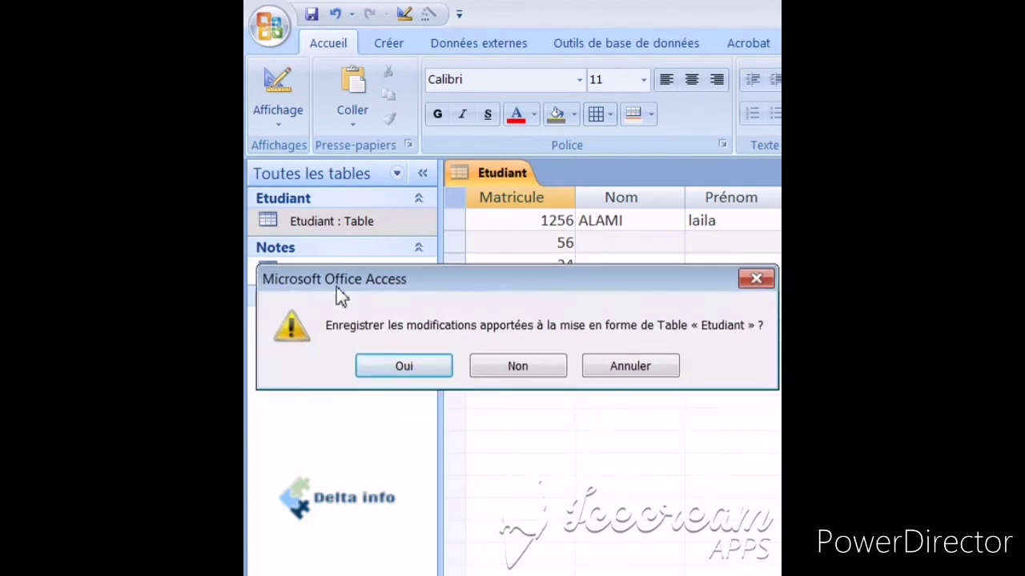
{"action": "left_click", "coordinate": [404, 375]}
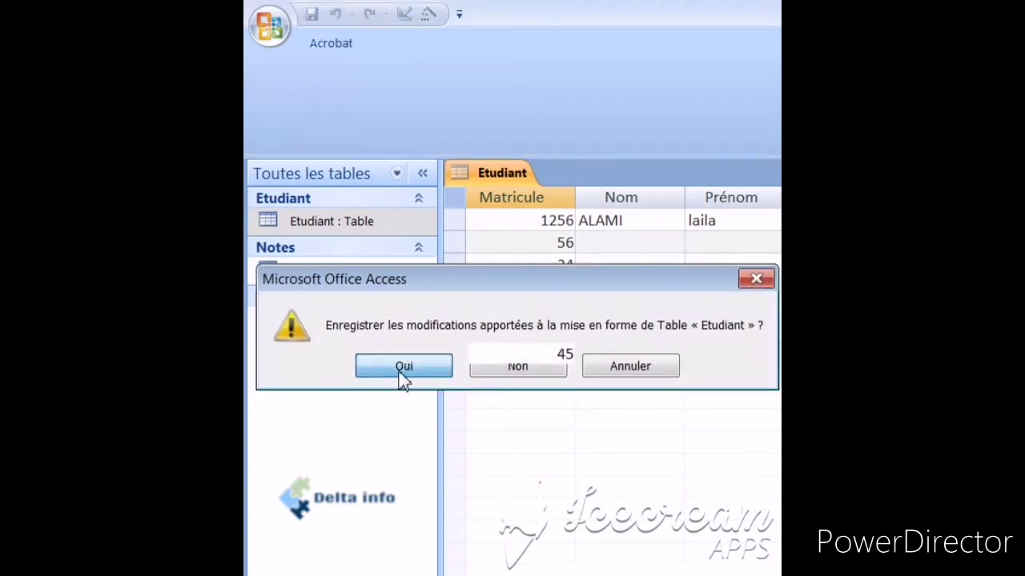